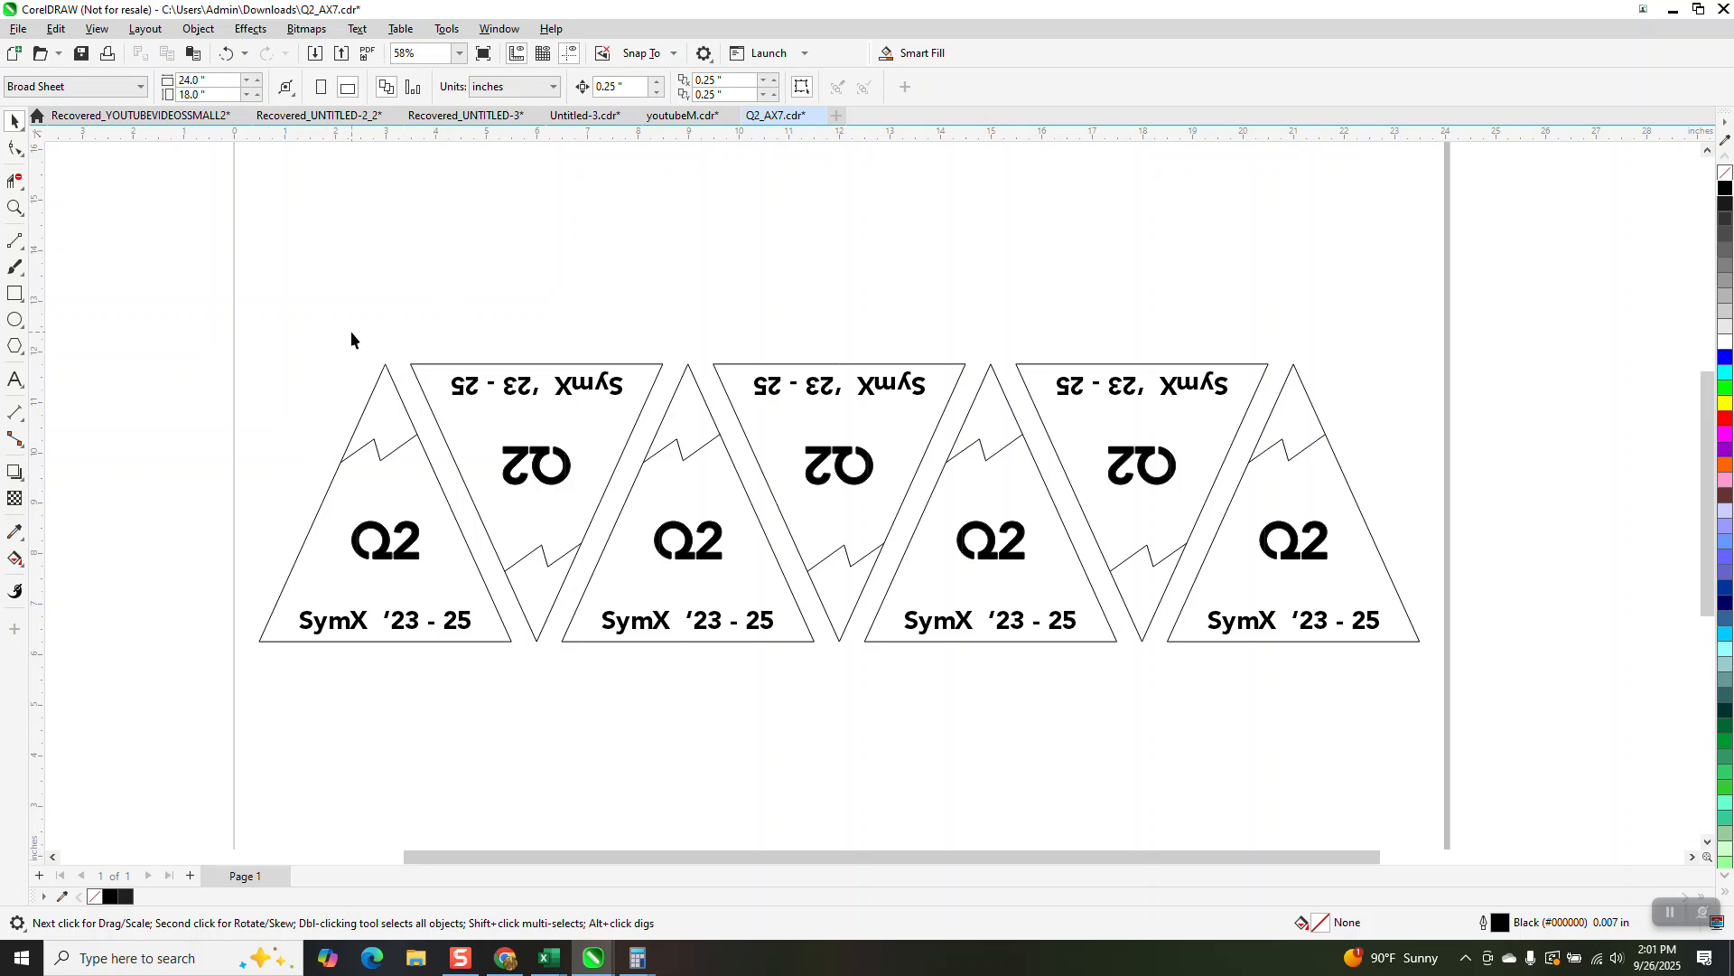
# Step: Ungroup all objects in the row of triangle labels and clear the selection
pyautogui.click(386, 377)
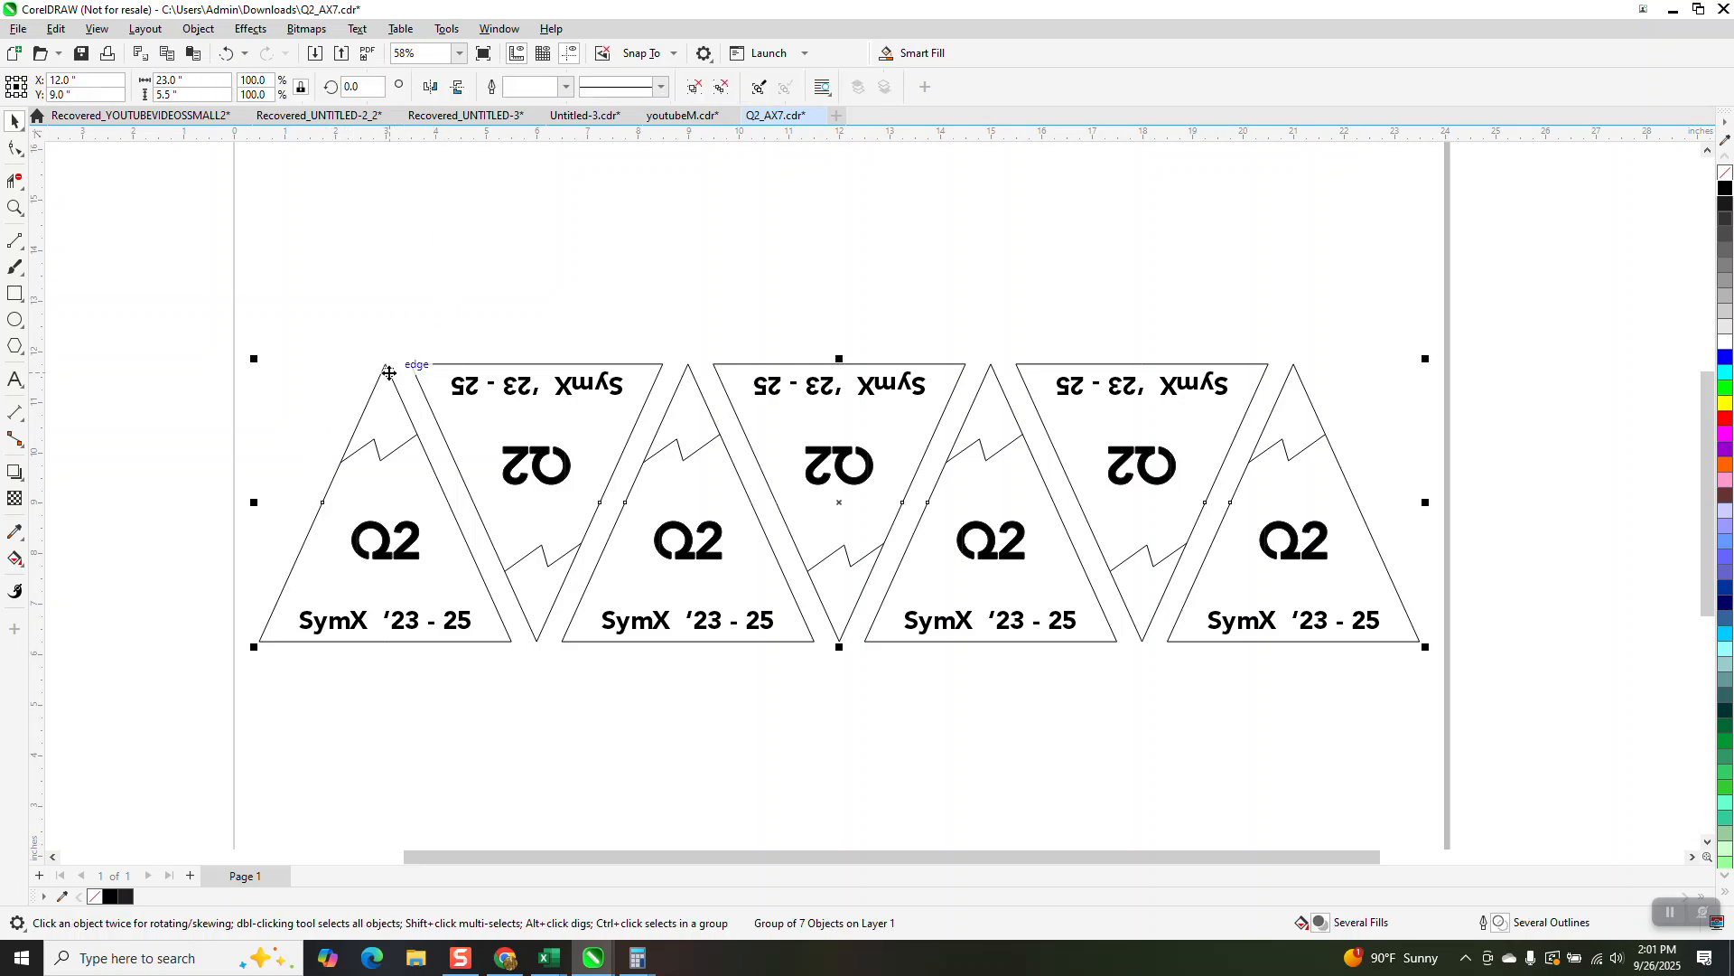
pyautogui.click(200, 30)
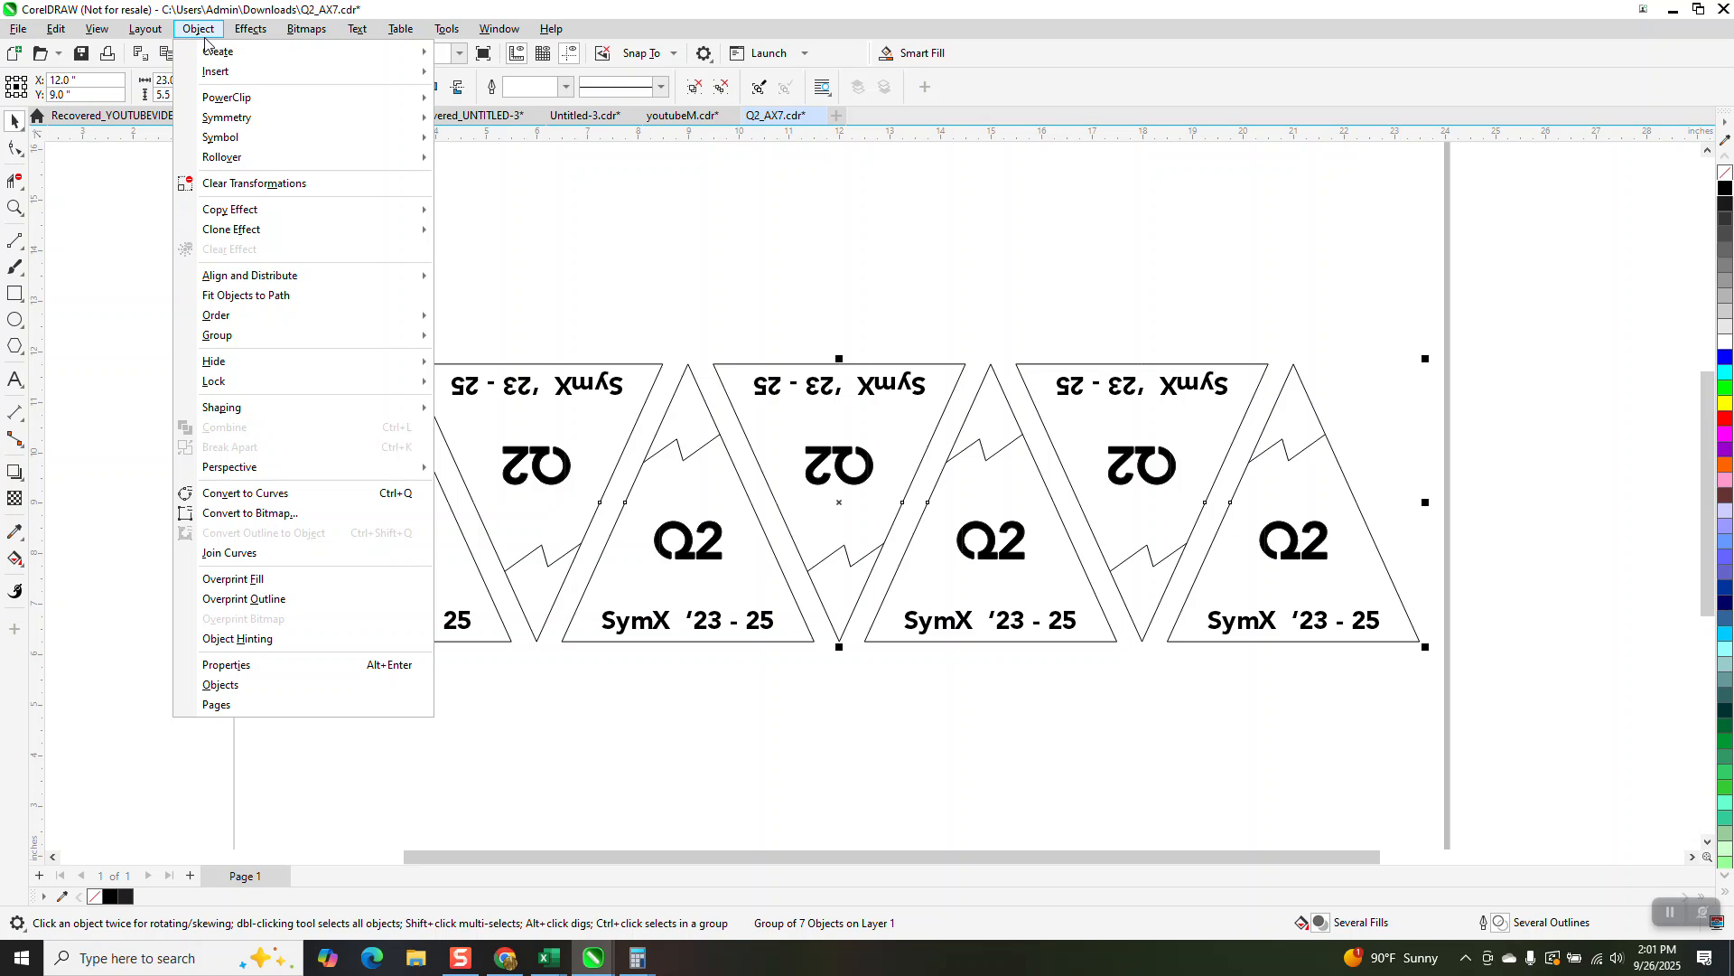
pyautogui.moveTo(397, 336)
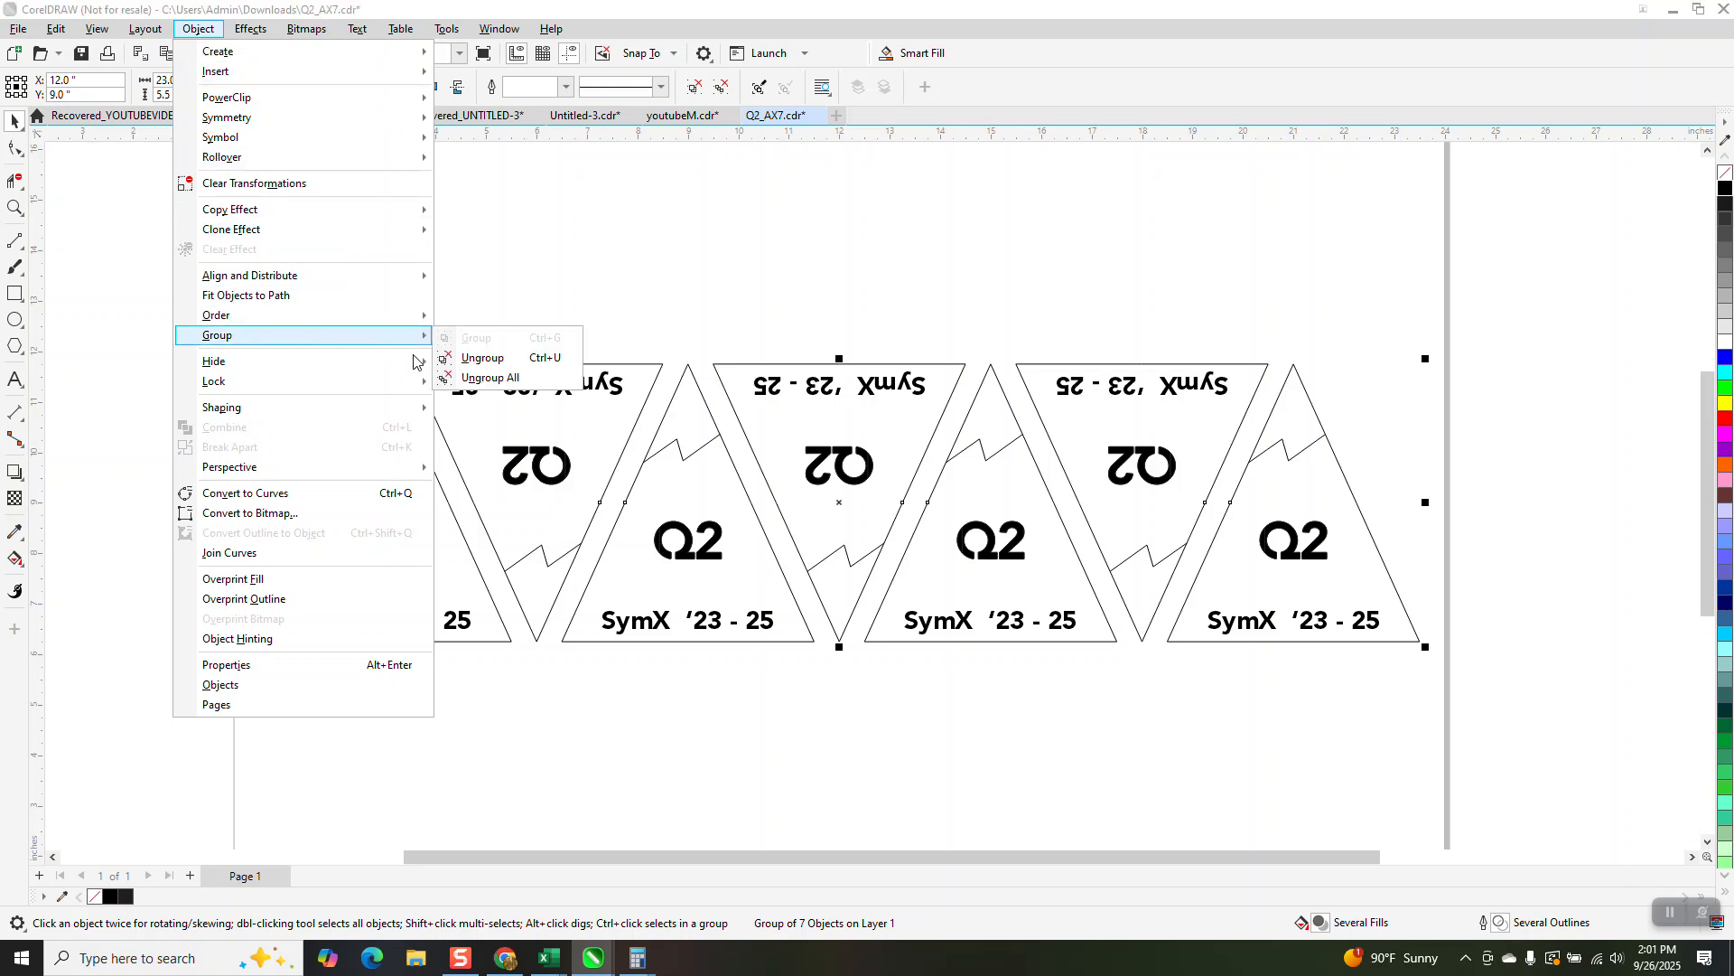
pyautogui.click(490, 377)
pyautogui.click(472, 274)
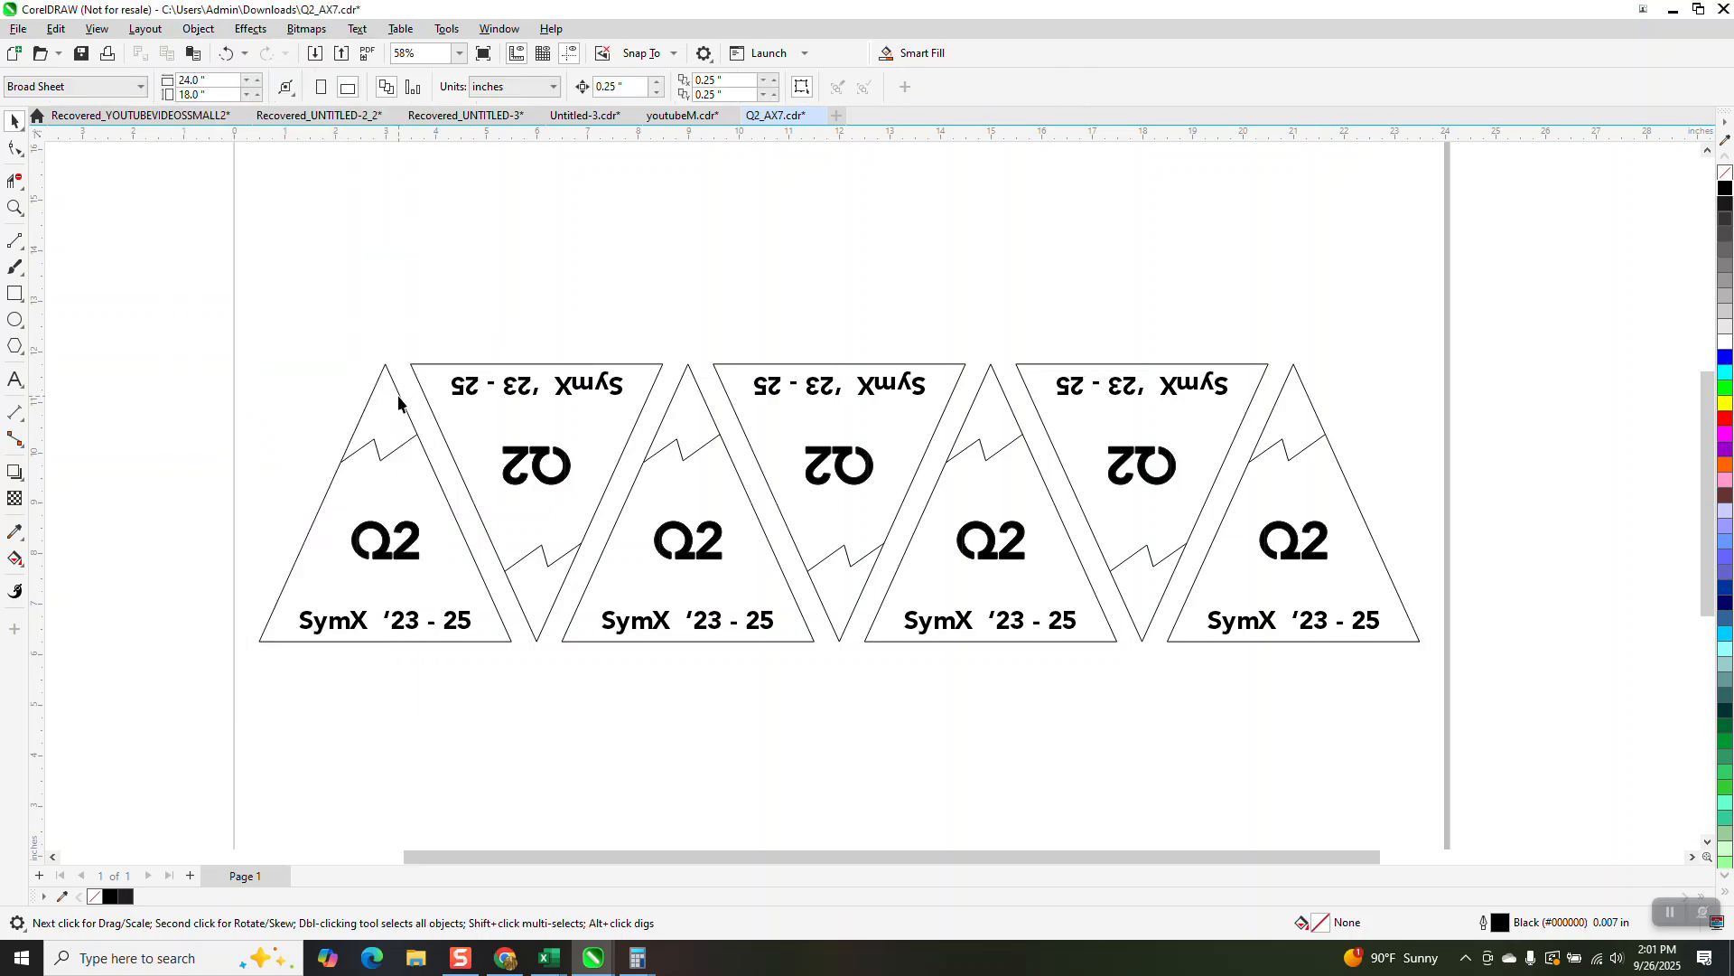
# Step: Convert the first upright triangle's outline from a polygon to curves
pyautogui.click(399, 401)
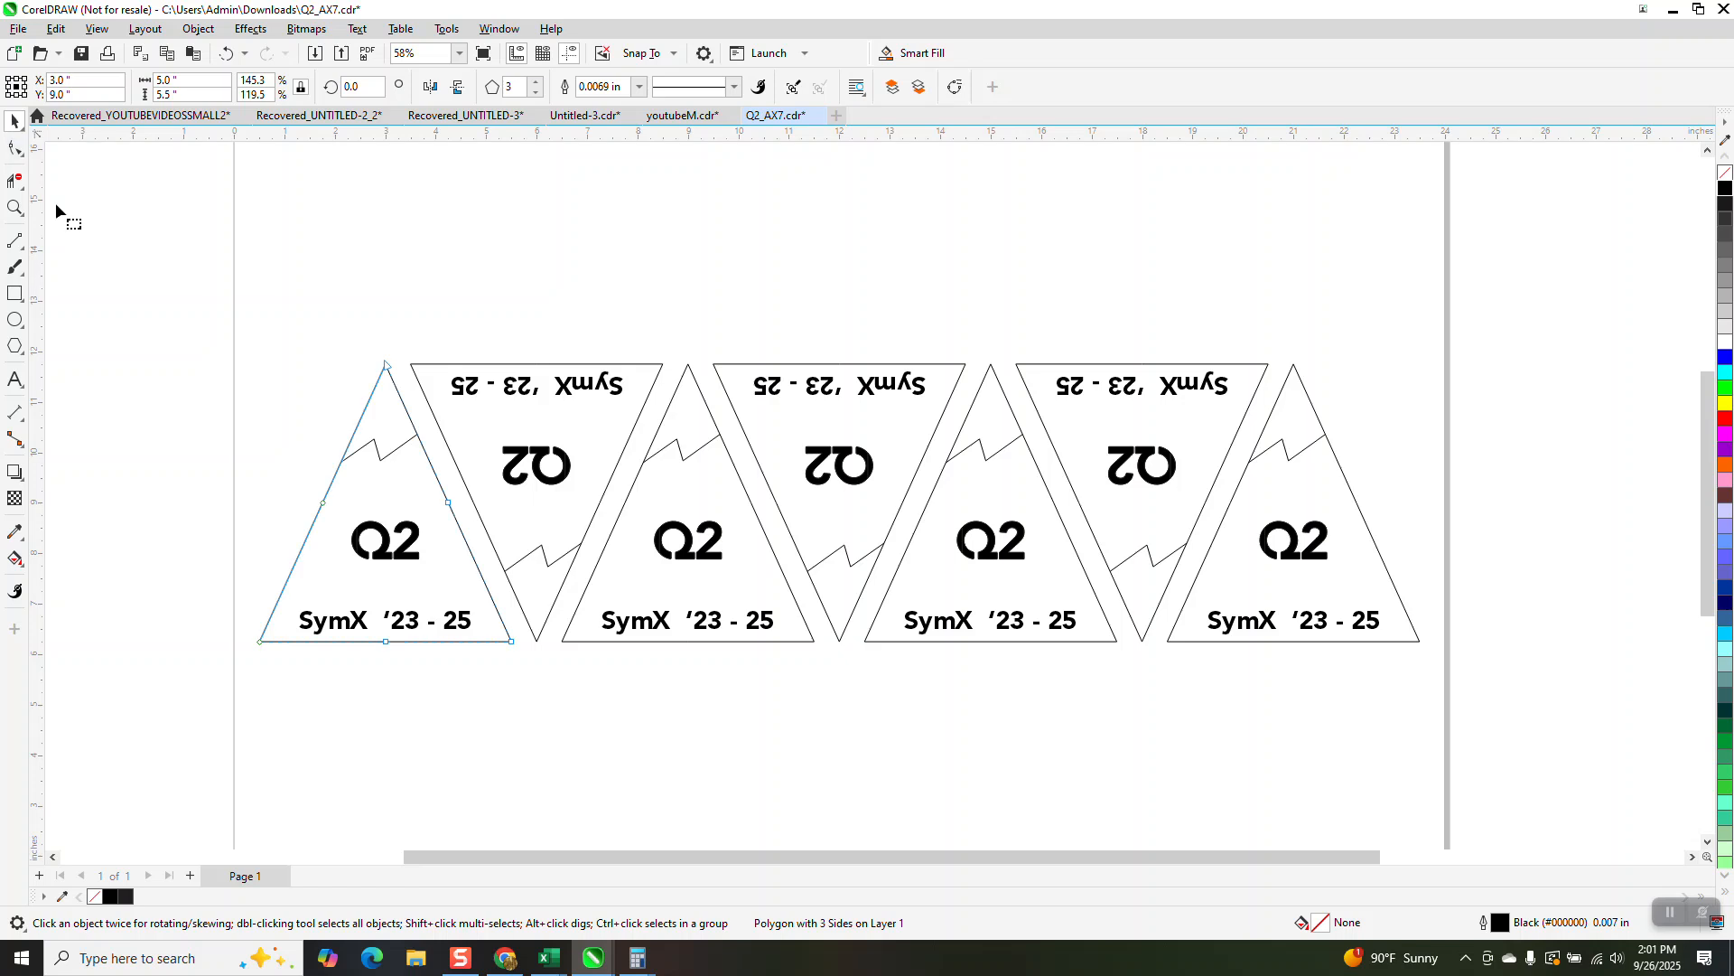
pyautogui.press('F10')
pyautogui.moveTo(493, 668)
pyautogui.mouseDown()
pyautogui.moveTo(531, 667)
pyautogui.moveTo(519, 653)
pyautogui.mouseUp()
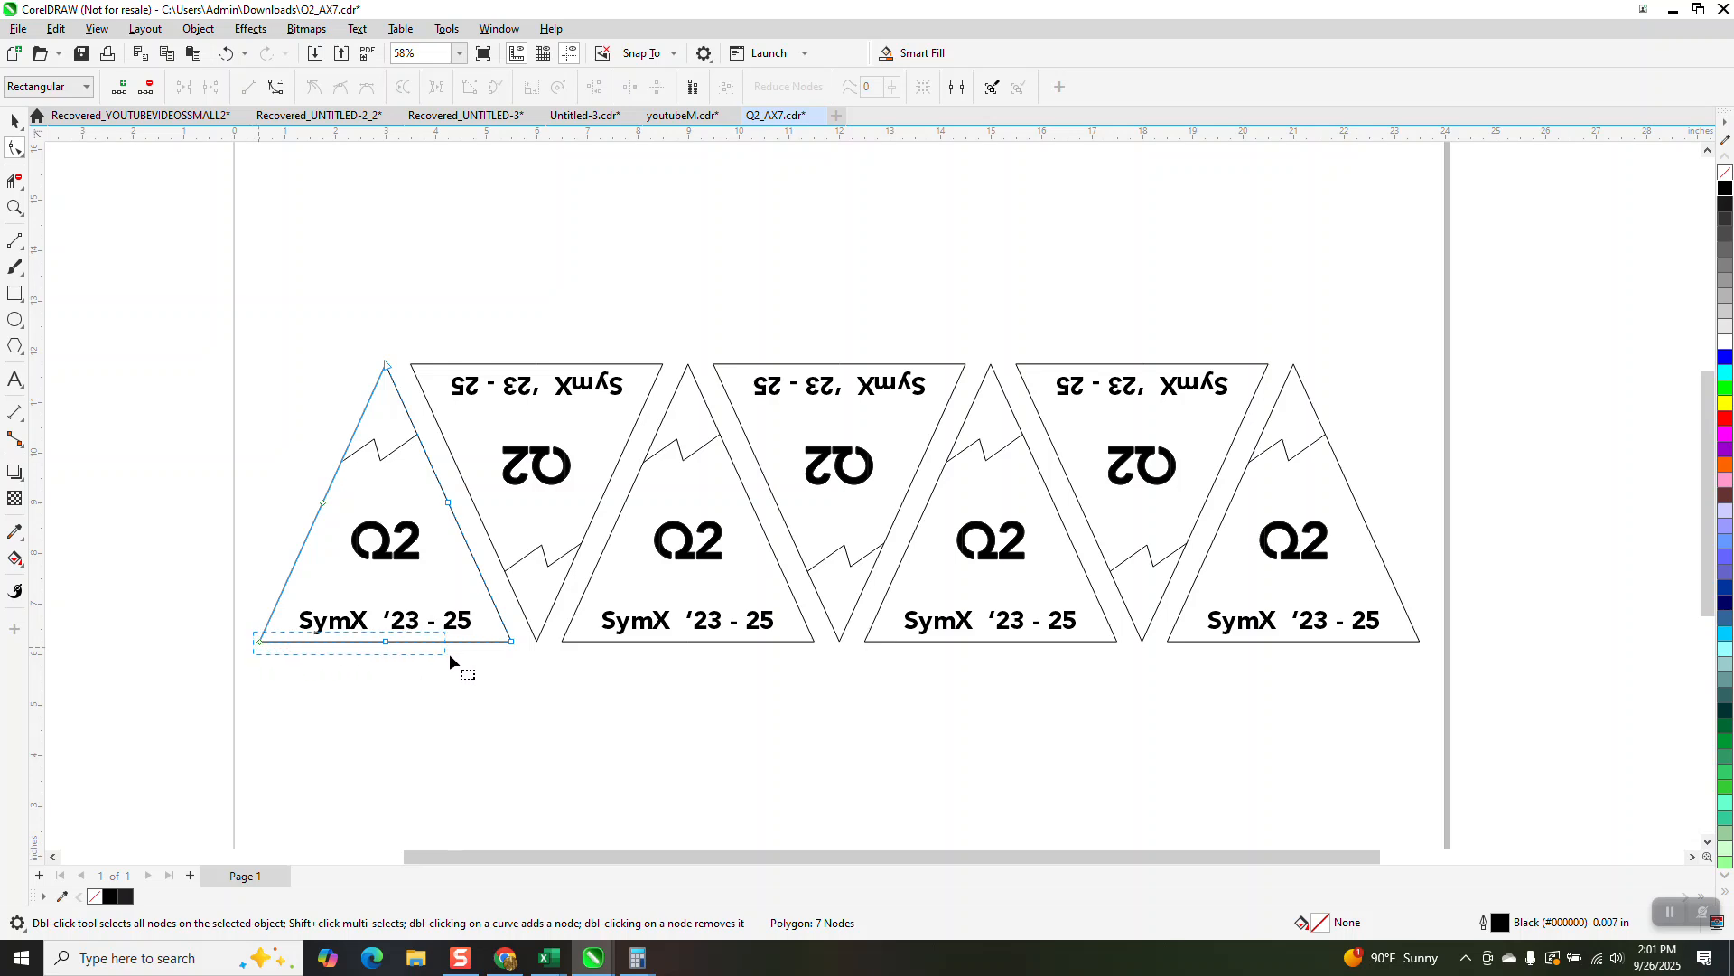
pyautogui.moveTo(524, 661); pyautogui.dragTo(531, 663)
pyautogui.press('space')
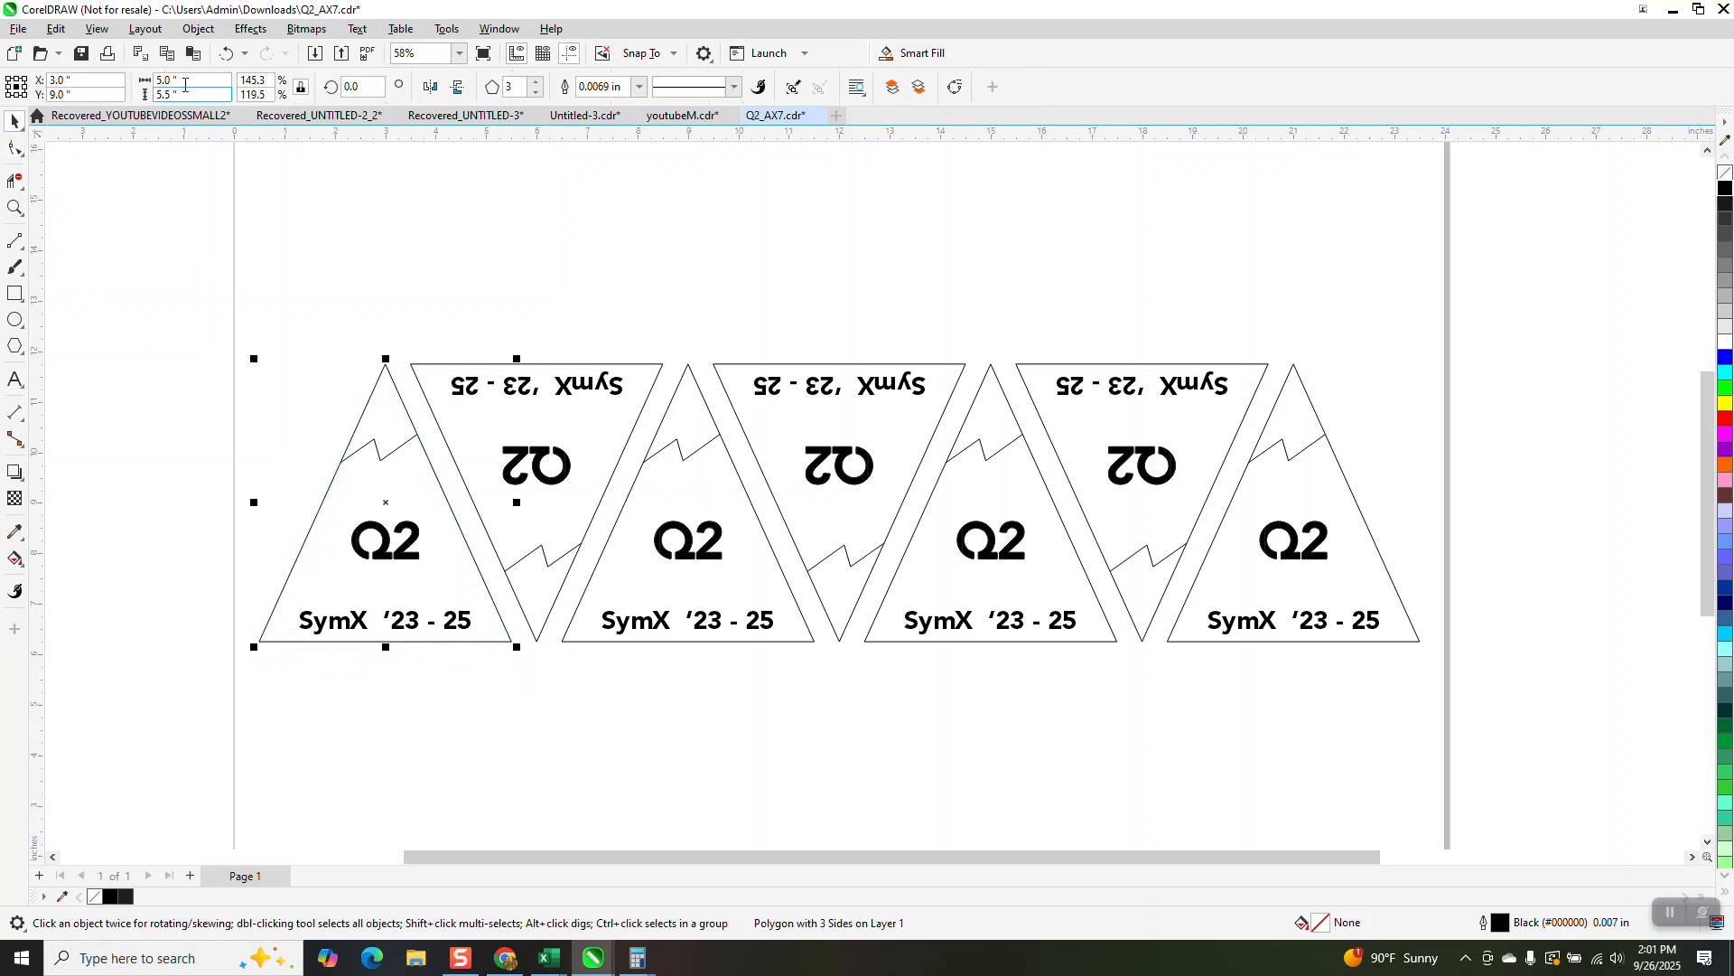
pyautogui.click(198, 28)
pyautogui.click(291, 493)
# Step: Delete the middle node on the base of the first triangle's outline
pyautogui.click(15, 207)
pyautogui.moveTo(209, 484); pyautogui.dragTo(653, 722)
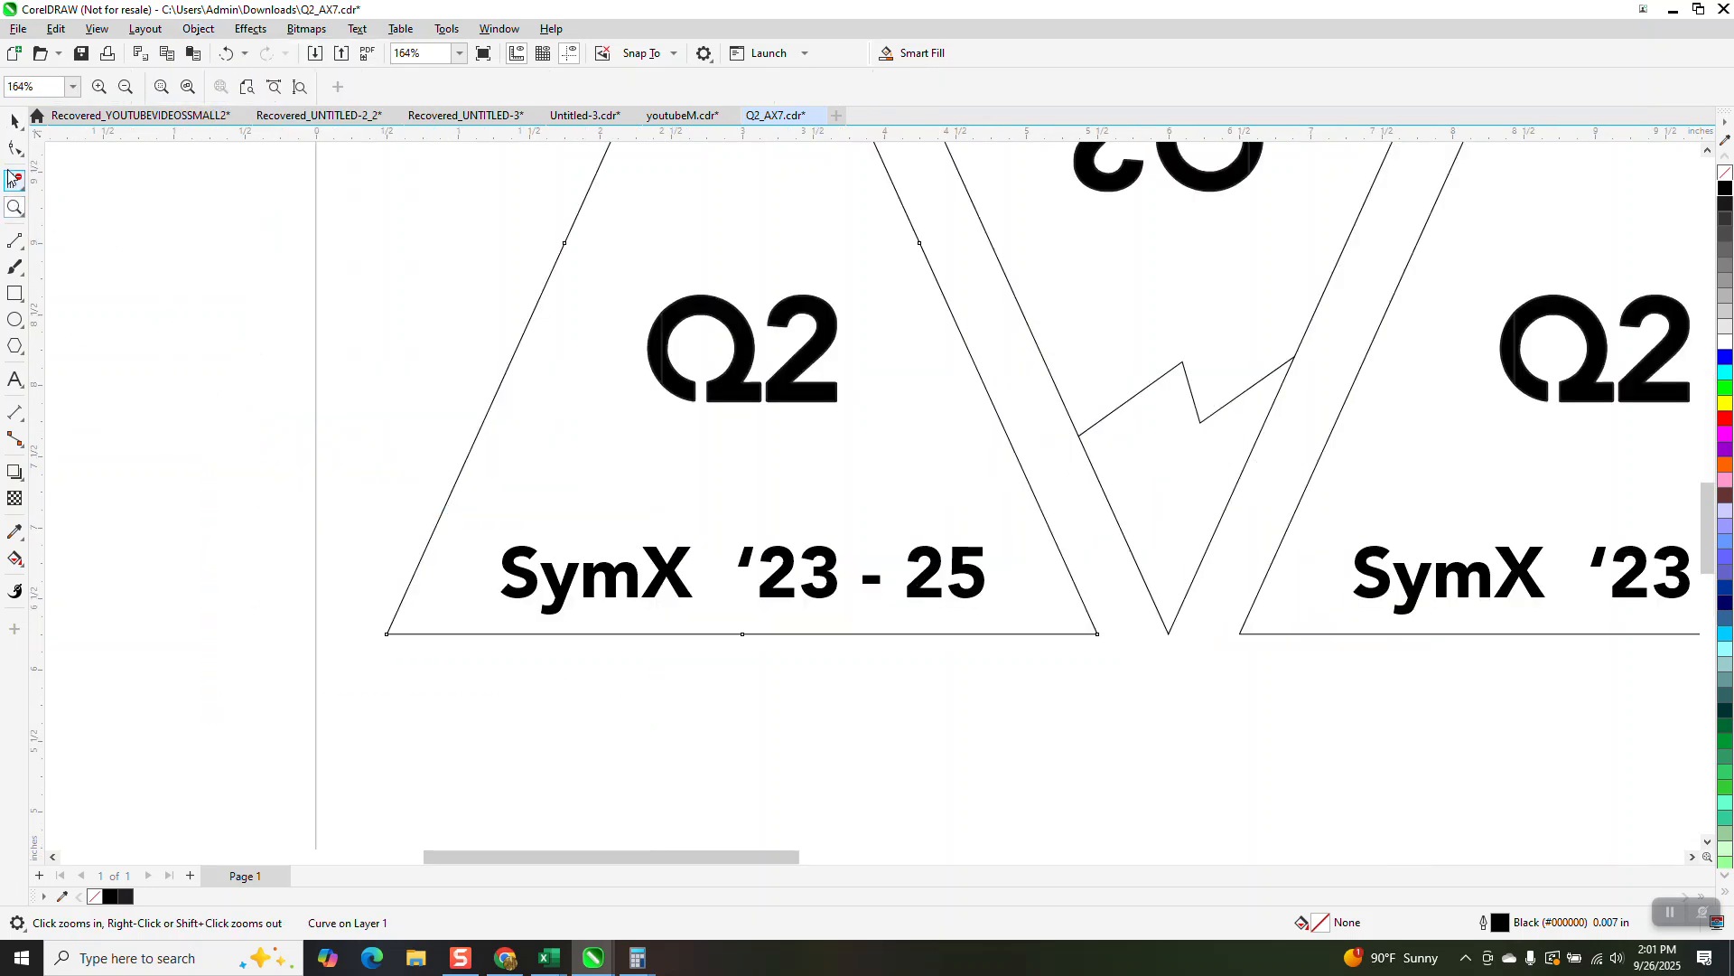
pyautogui.click(15, 147)
pyautogui.moveTo(354, 595); pyautogui.dragTo(432, 654)
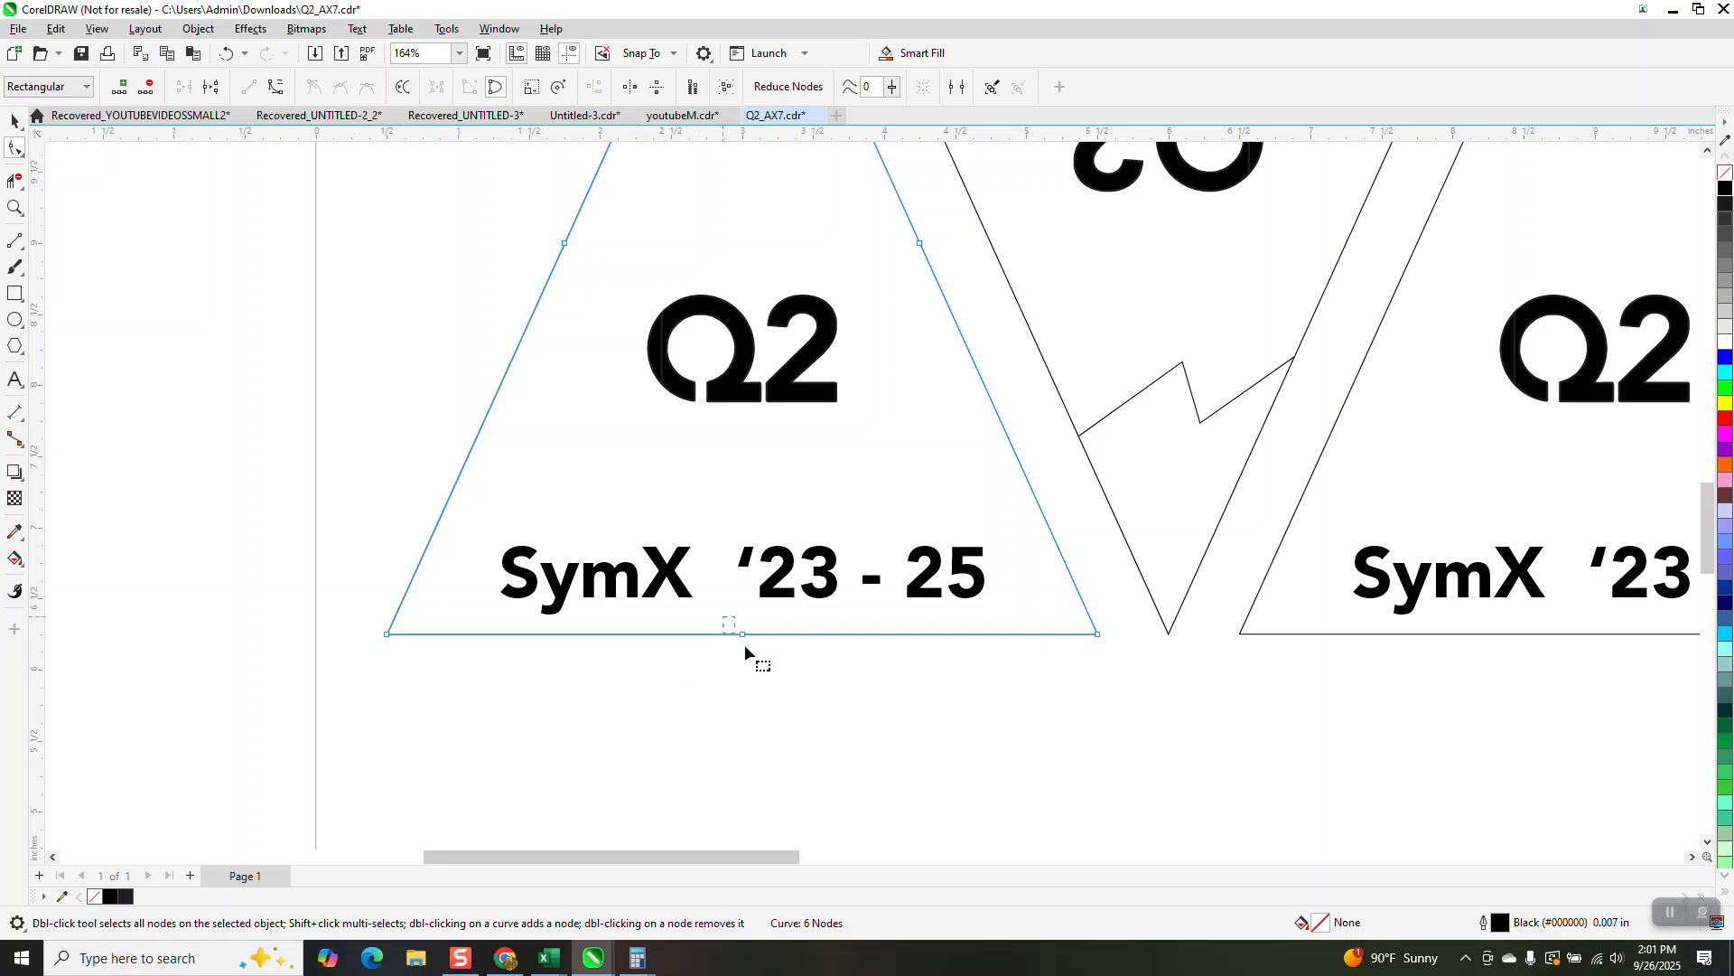
pyautogui.press('Delete')
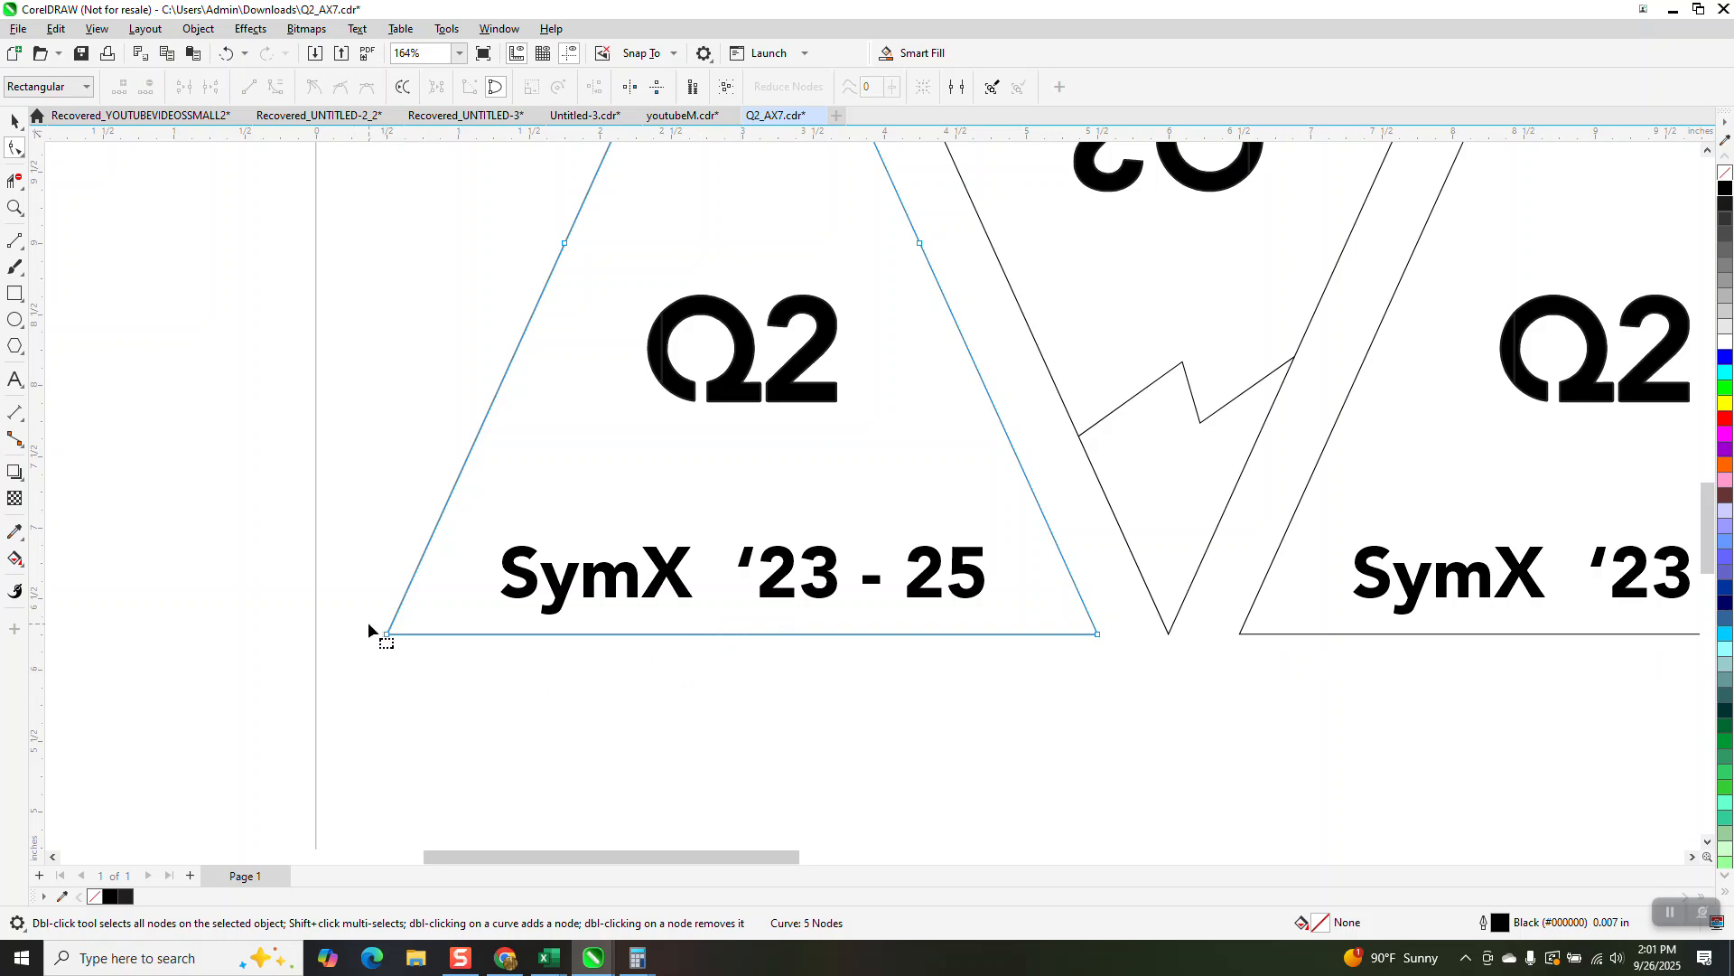
# Step: Break the first triangle's curve apart at both base corner nodes and remove the base segment
pyautogui.moveTo(1189, 664); pyautogui.dragTo(1120, 659)
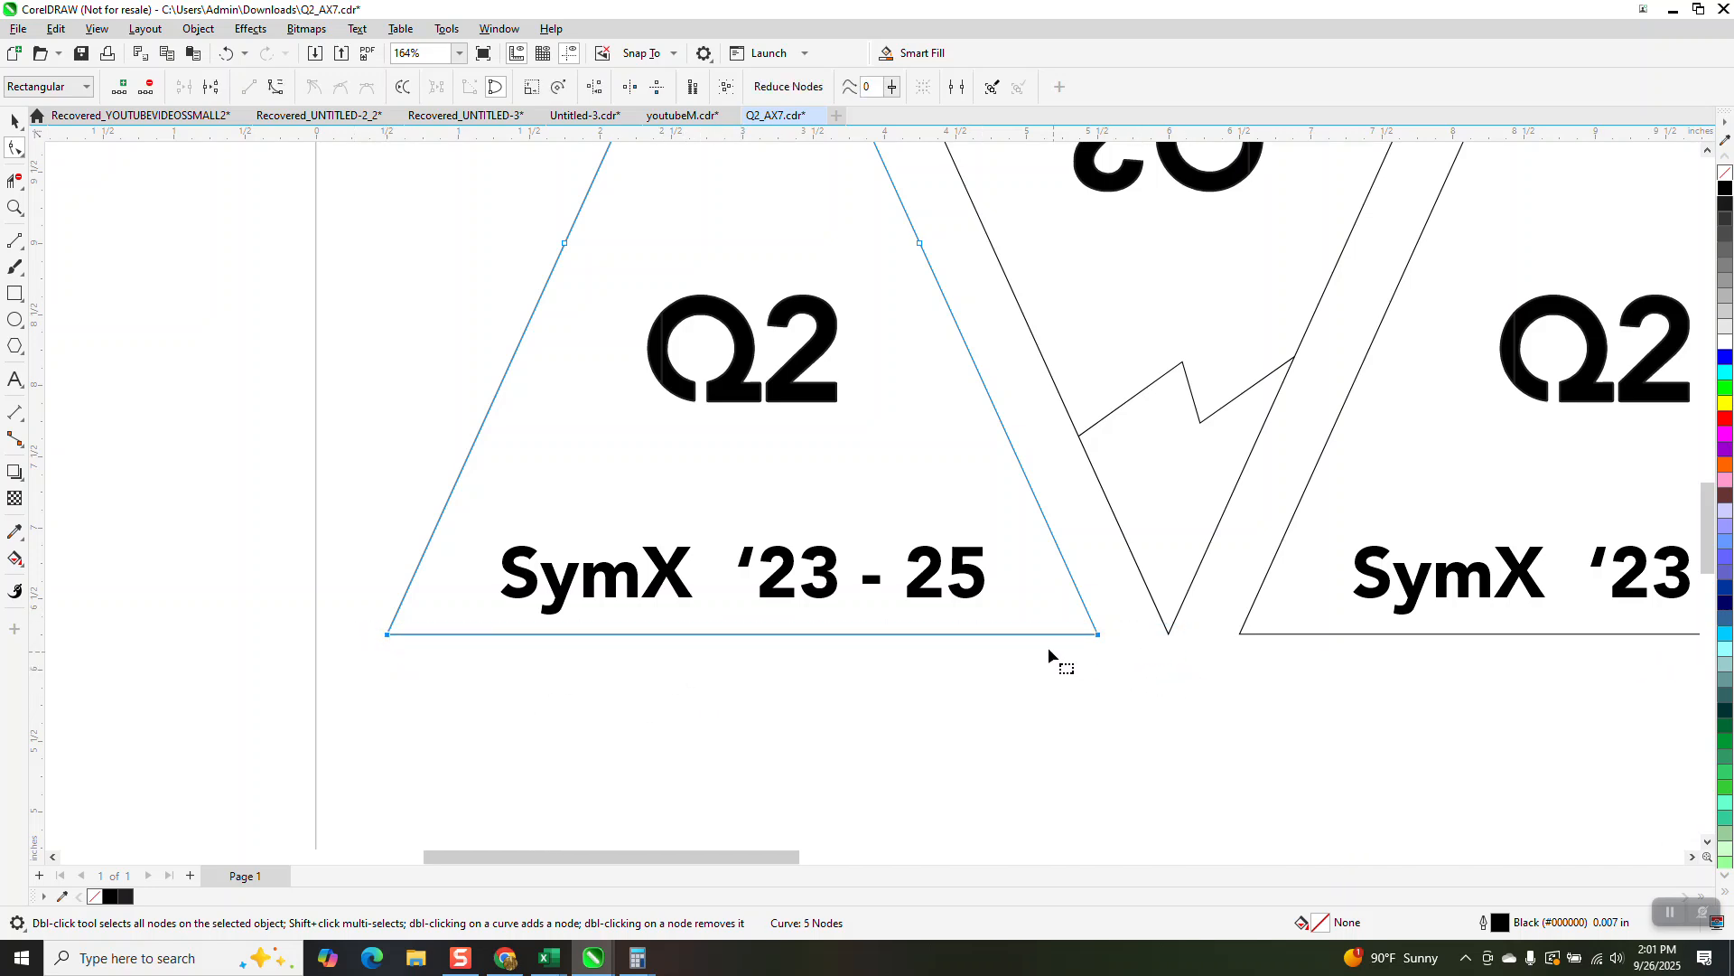
pyautogui.rightClick(1099, 636)
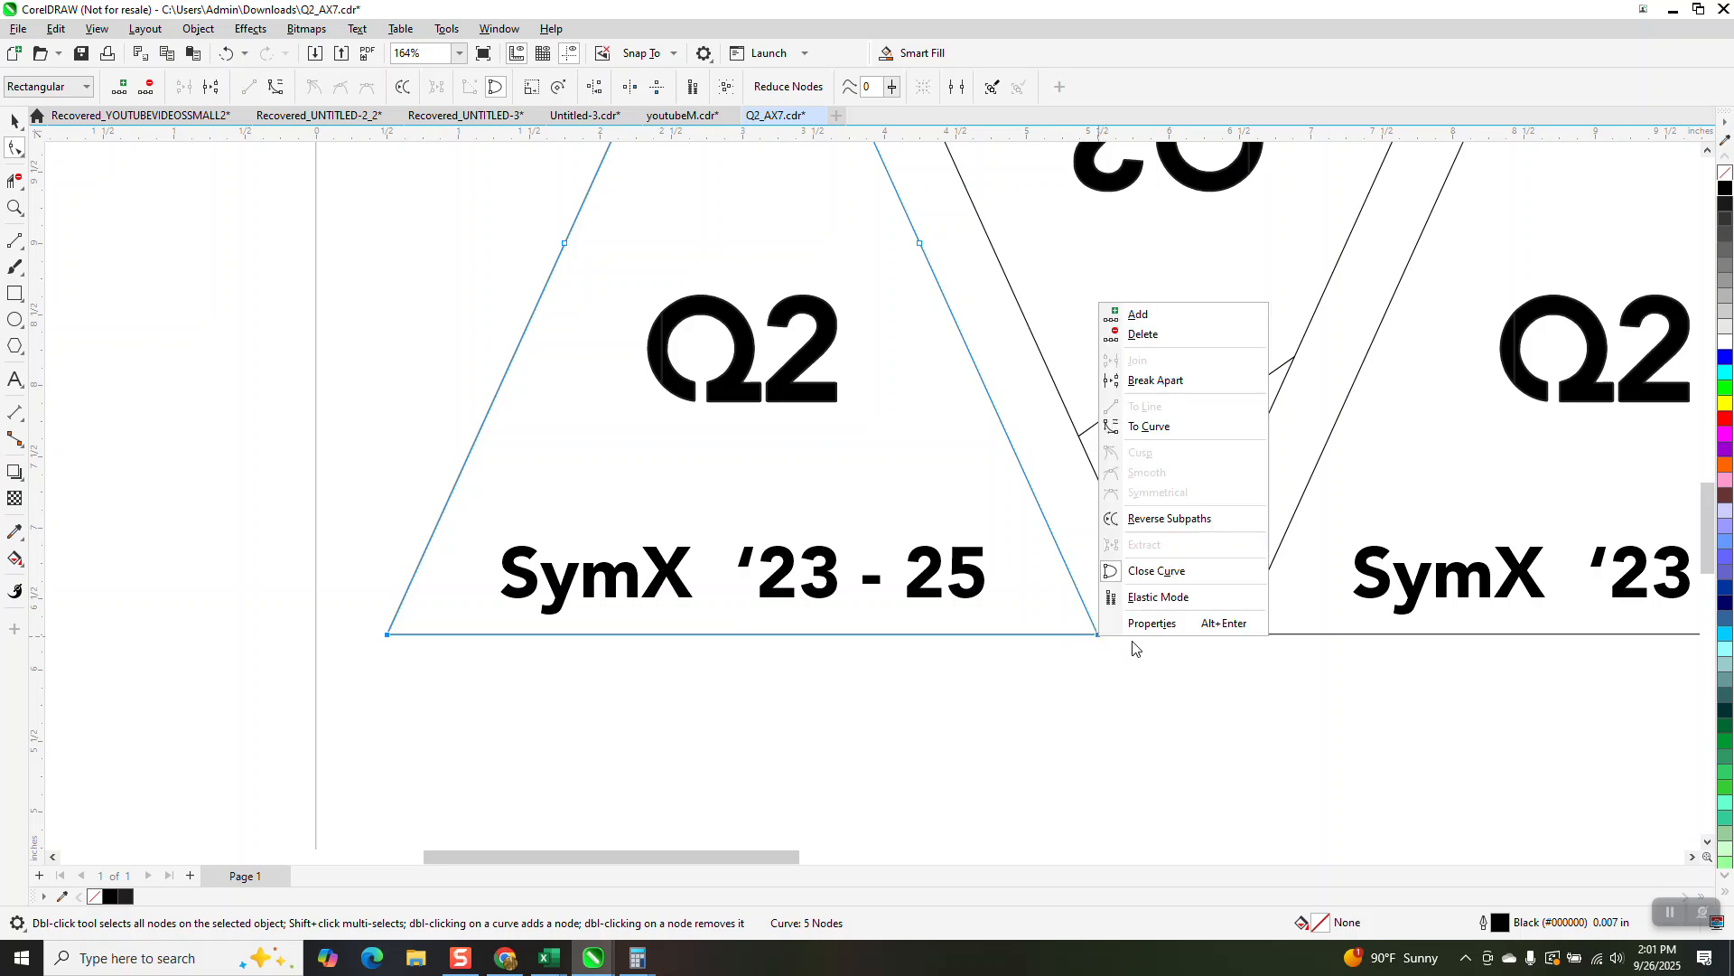
pyautogui.click(1153, 380)
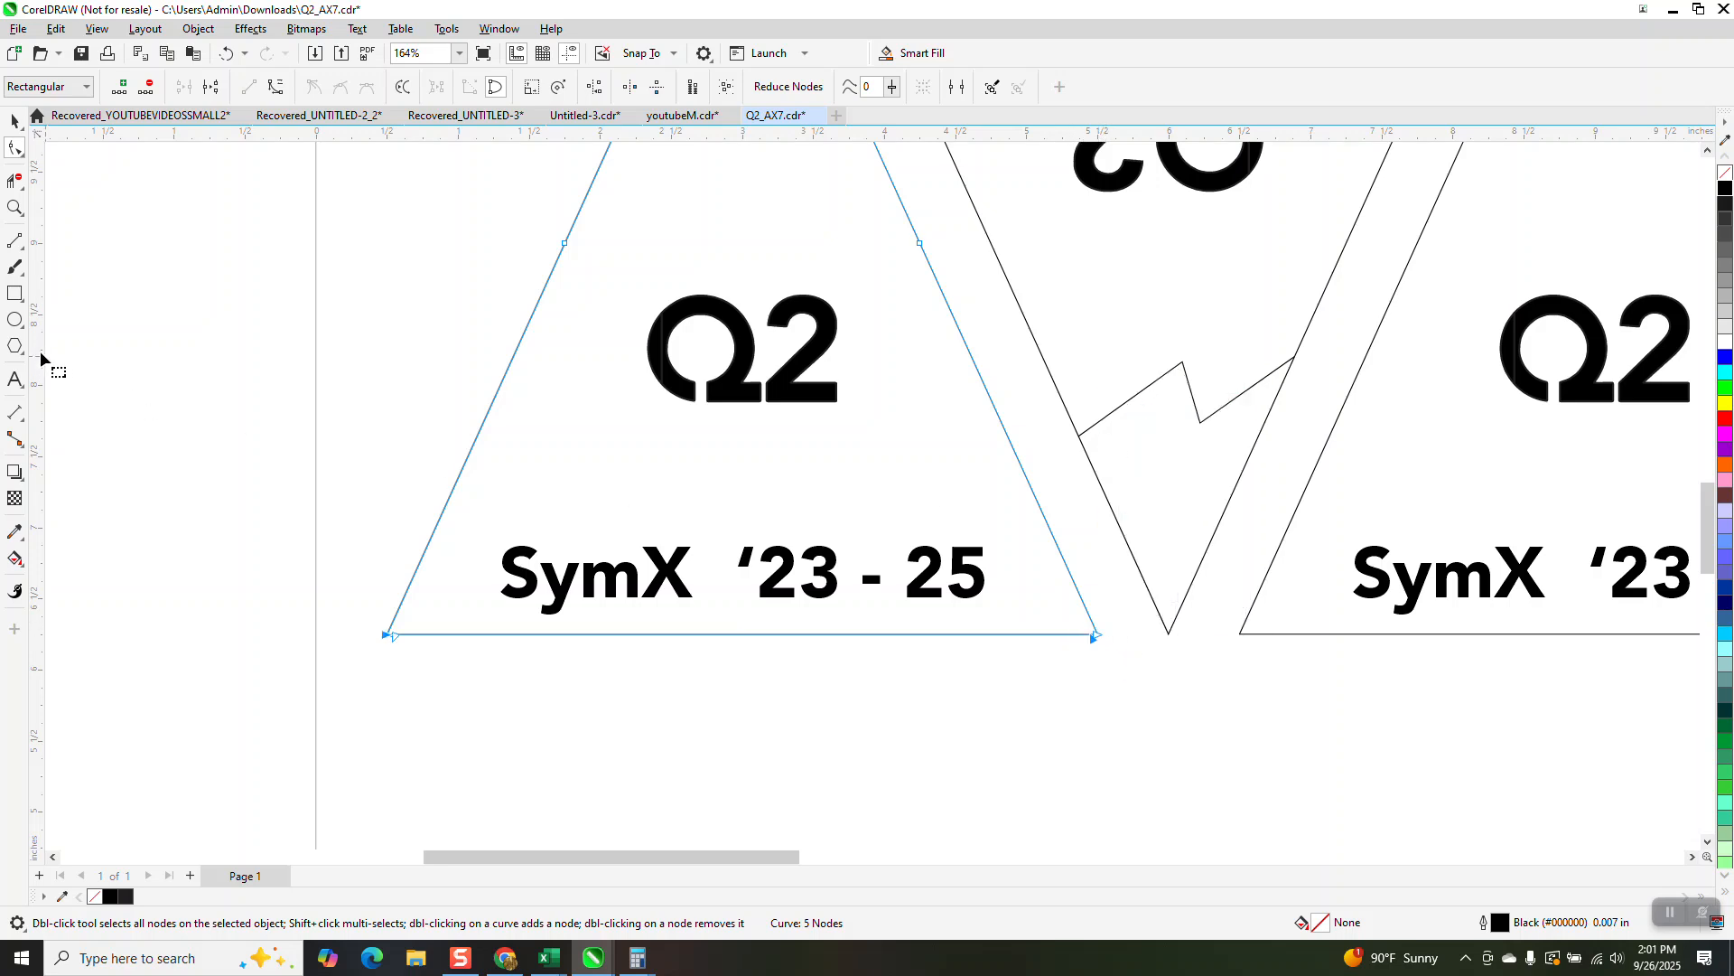
pyautogui.click(15, 180)
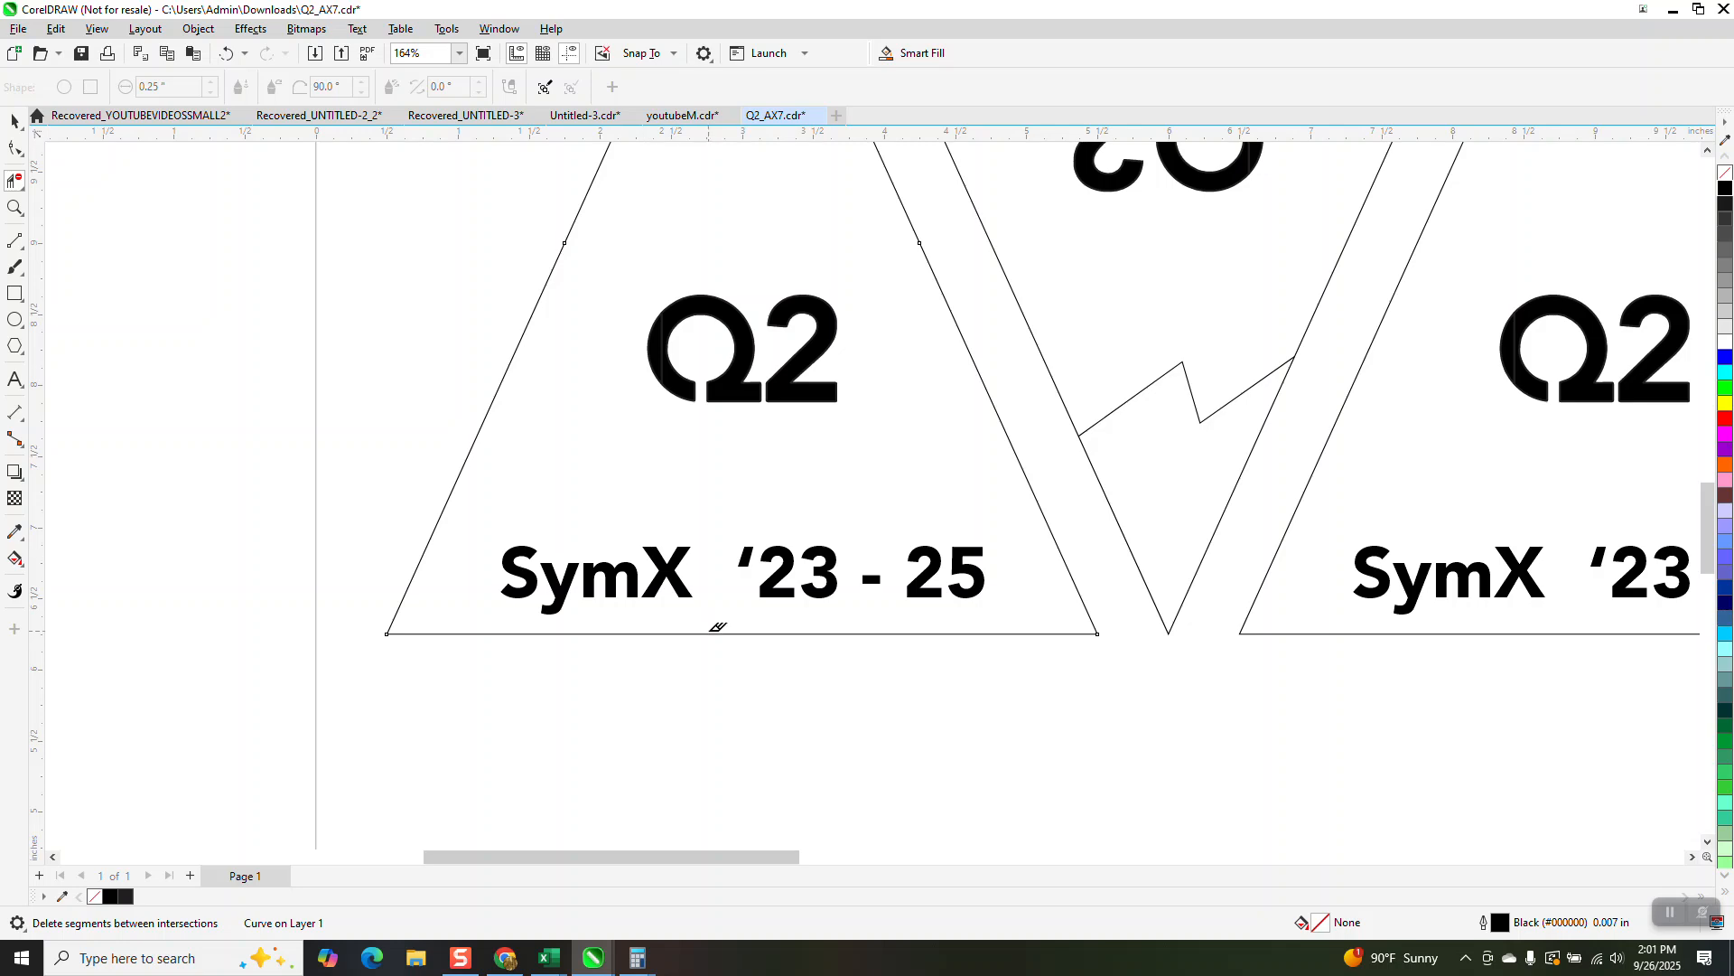
pyautogui.click(708, 635)
# Step: Draw a vertical 2-point line about 2.9 inches long downward from near the first triangle's apex
pyautogui.scroll(-3, 579, 768)
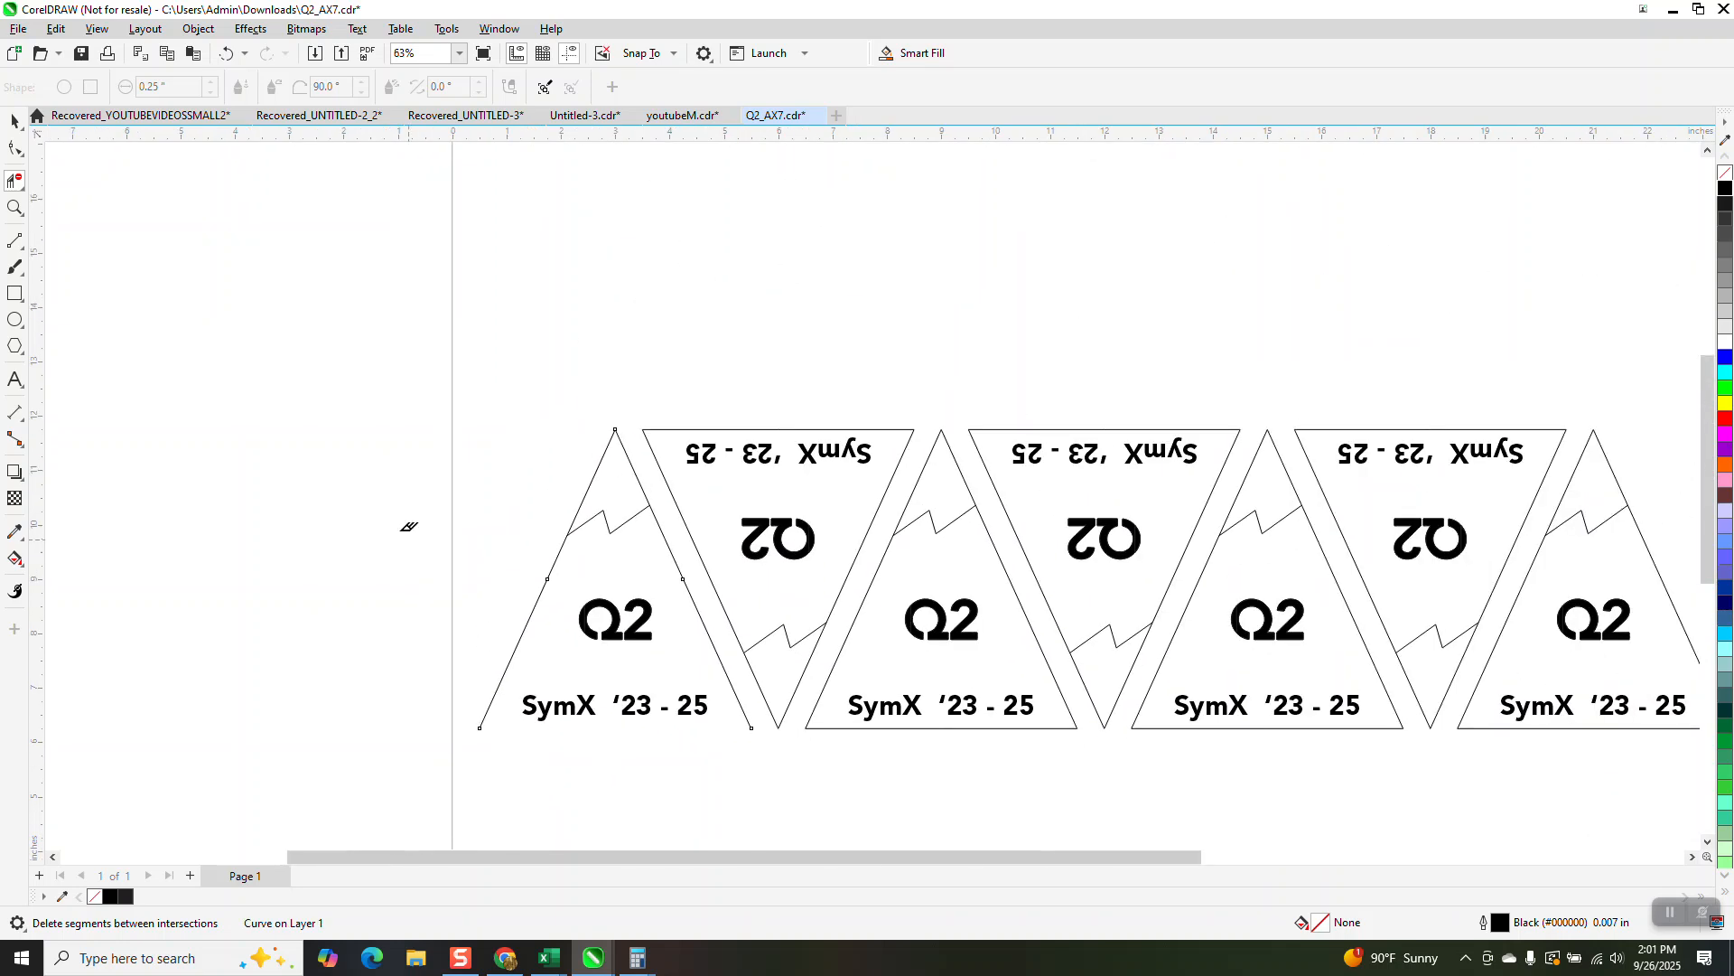
pyautogui.click(14, 120)
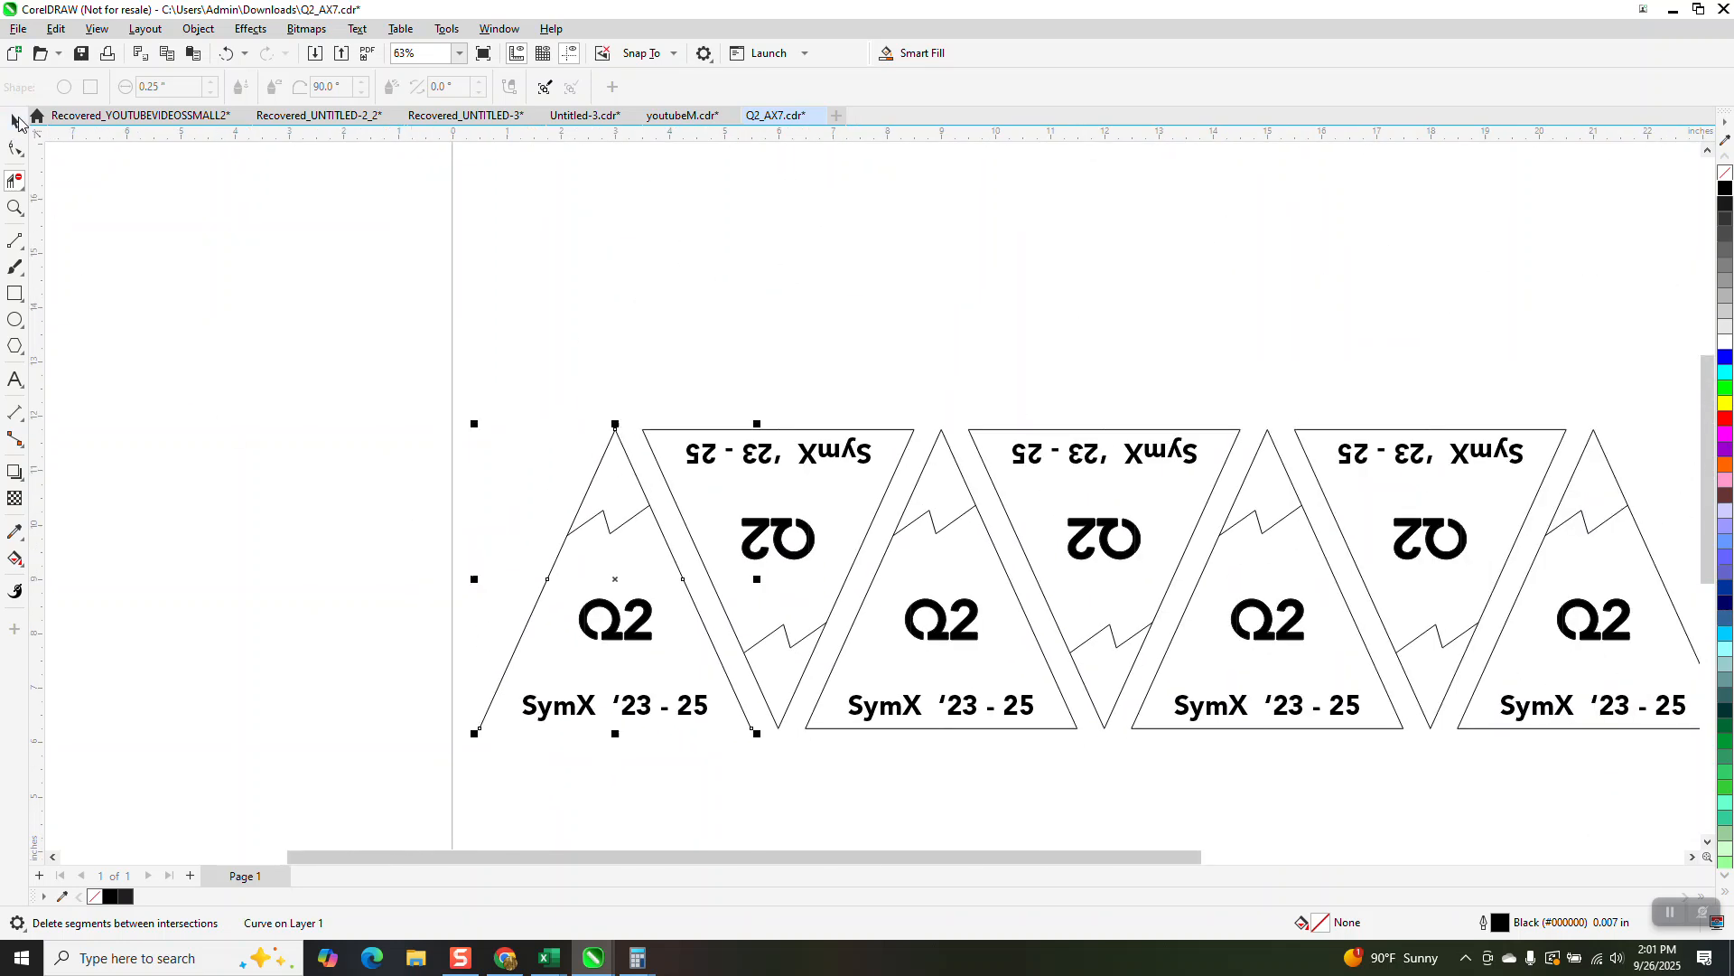
pyautogui.click(14, 207)
pyautogui.moveTo(403, 371); pyautogui.dragTo(967, 771)
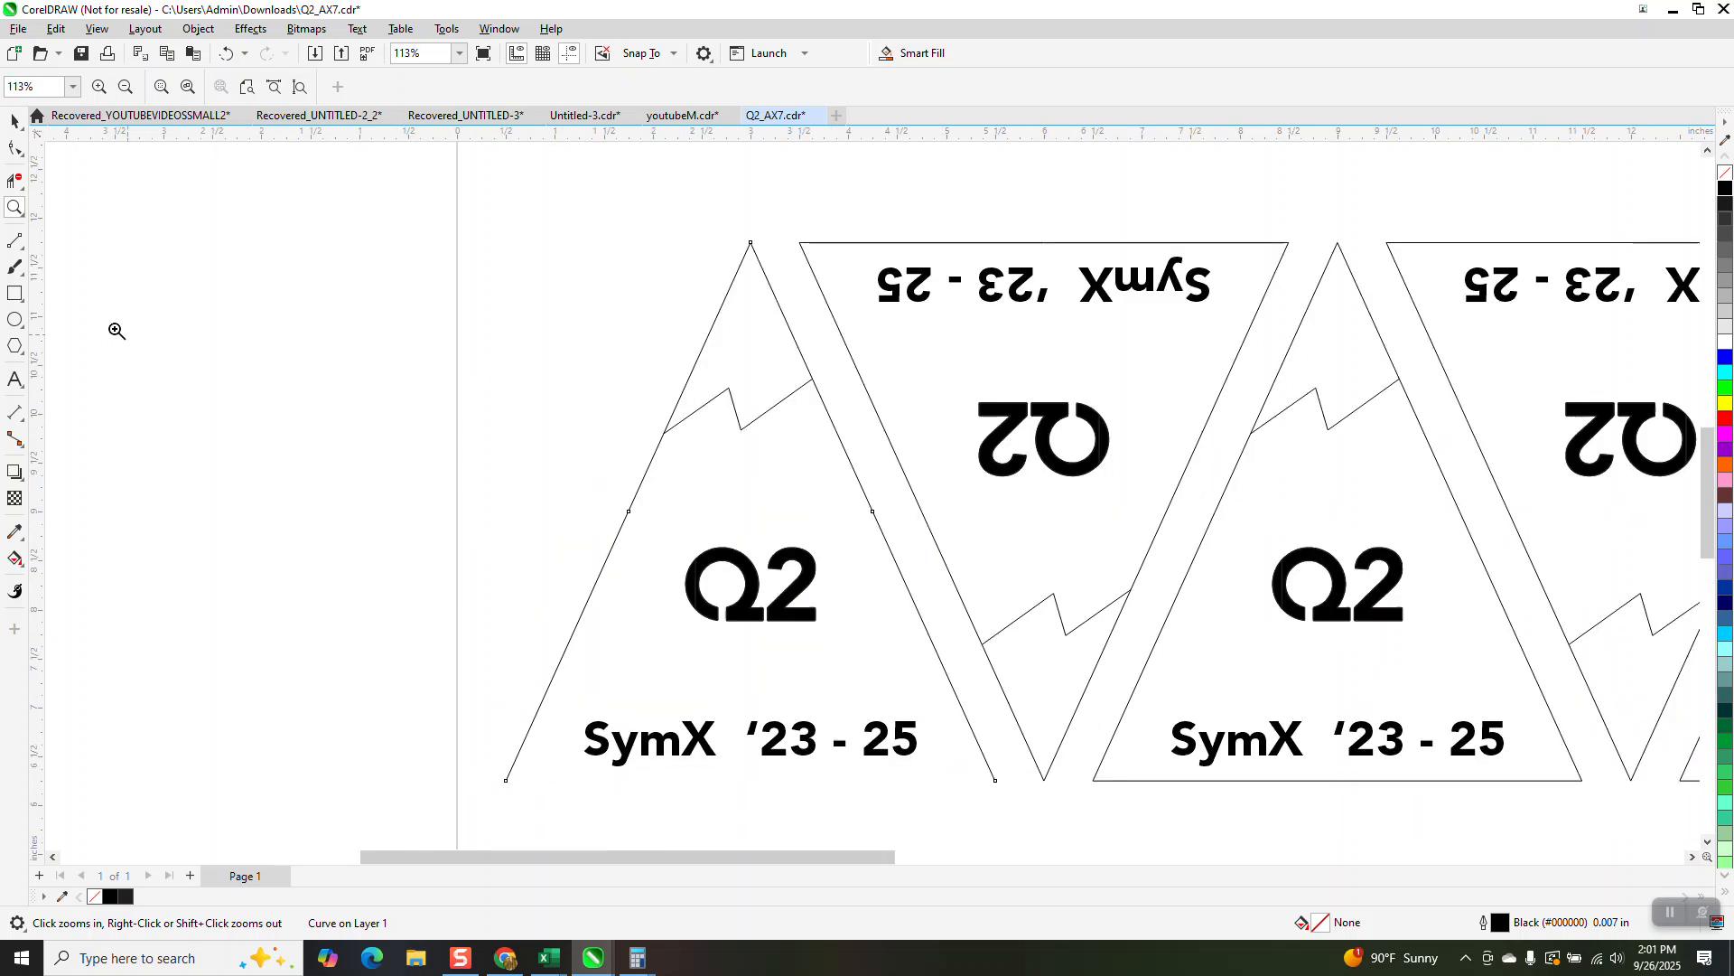
pyautogui.click(23, 251)
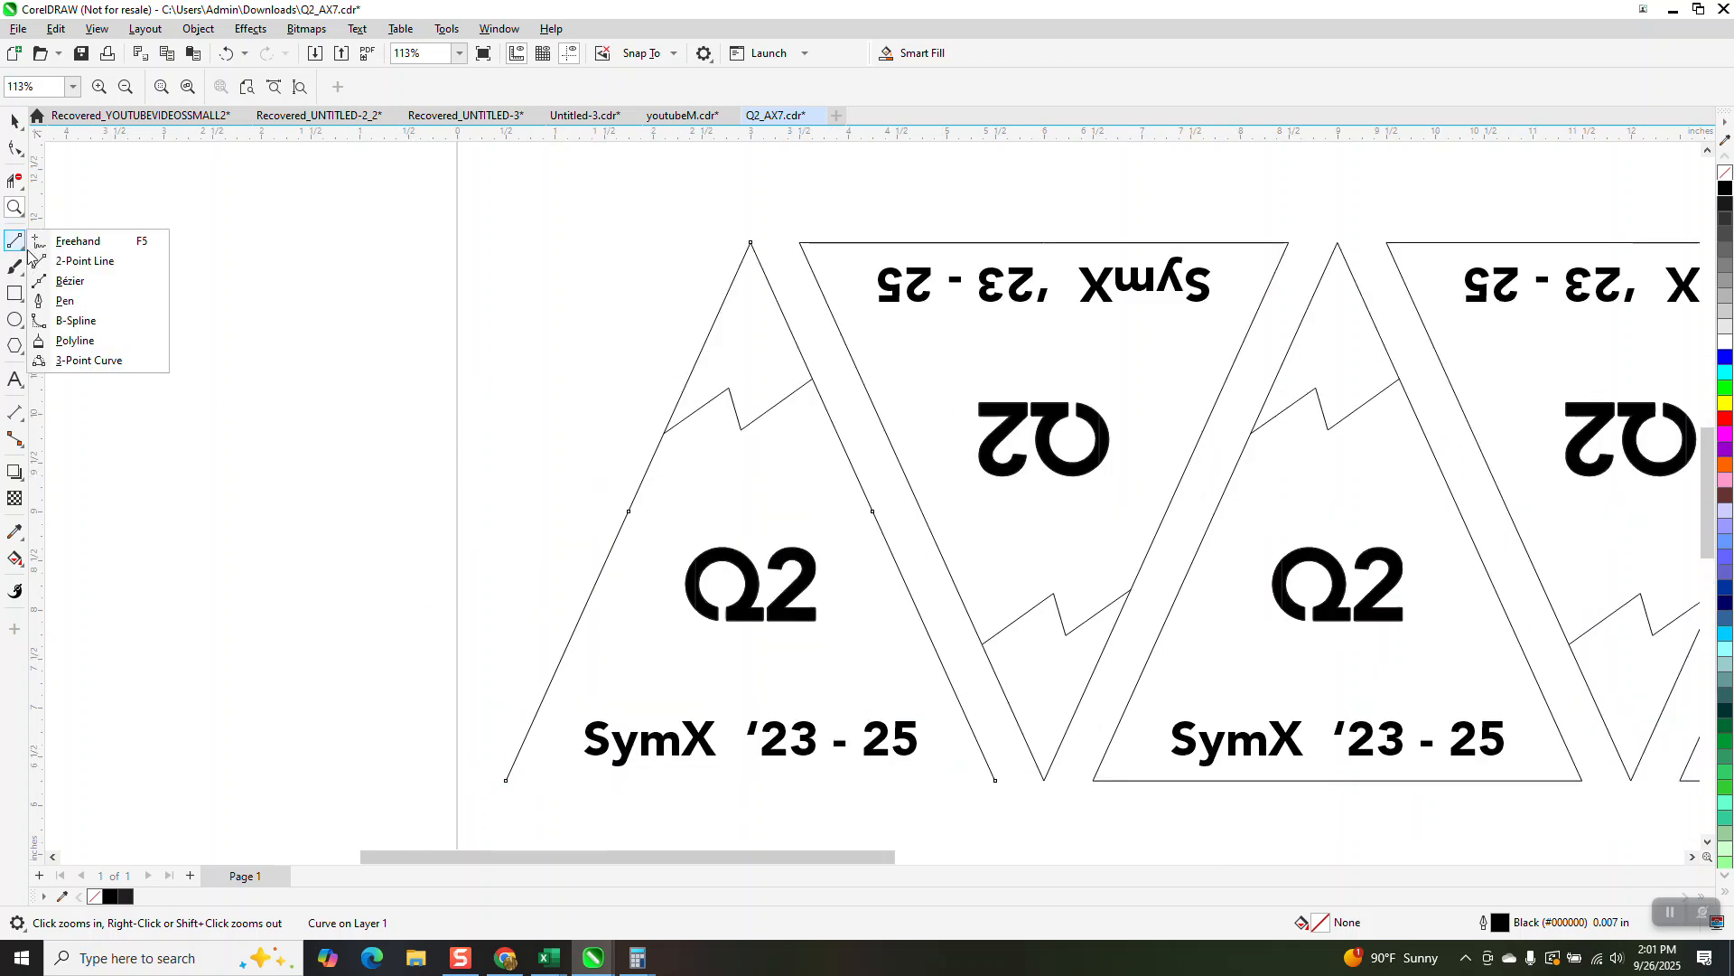
pyautogui.click(87, 262)
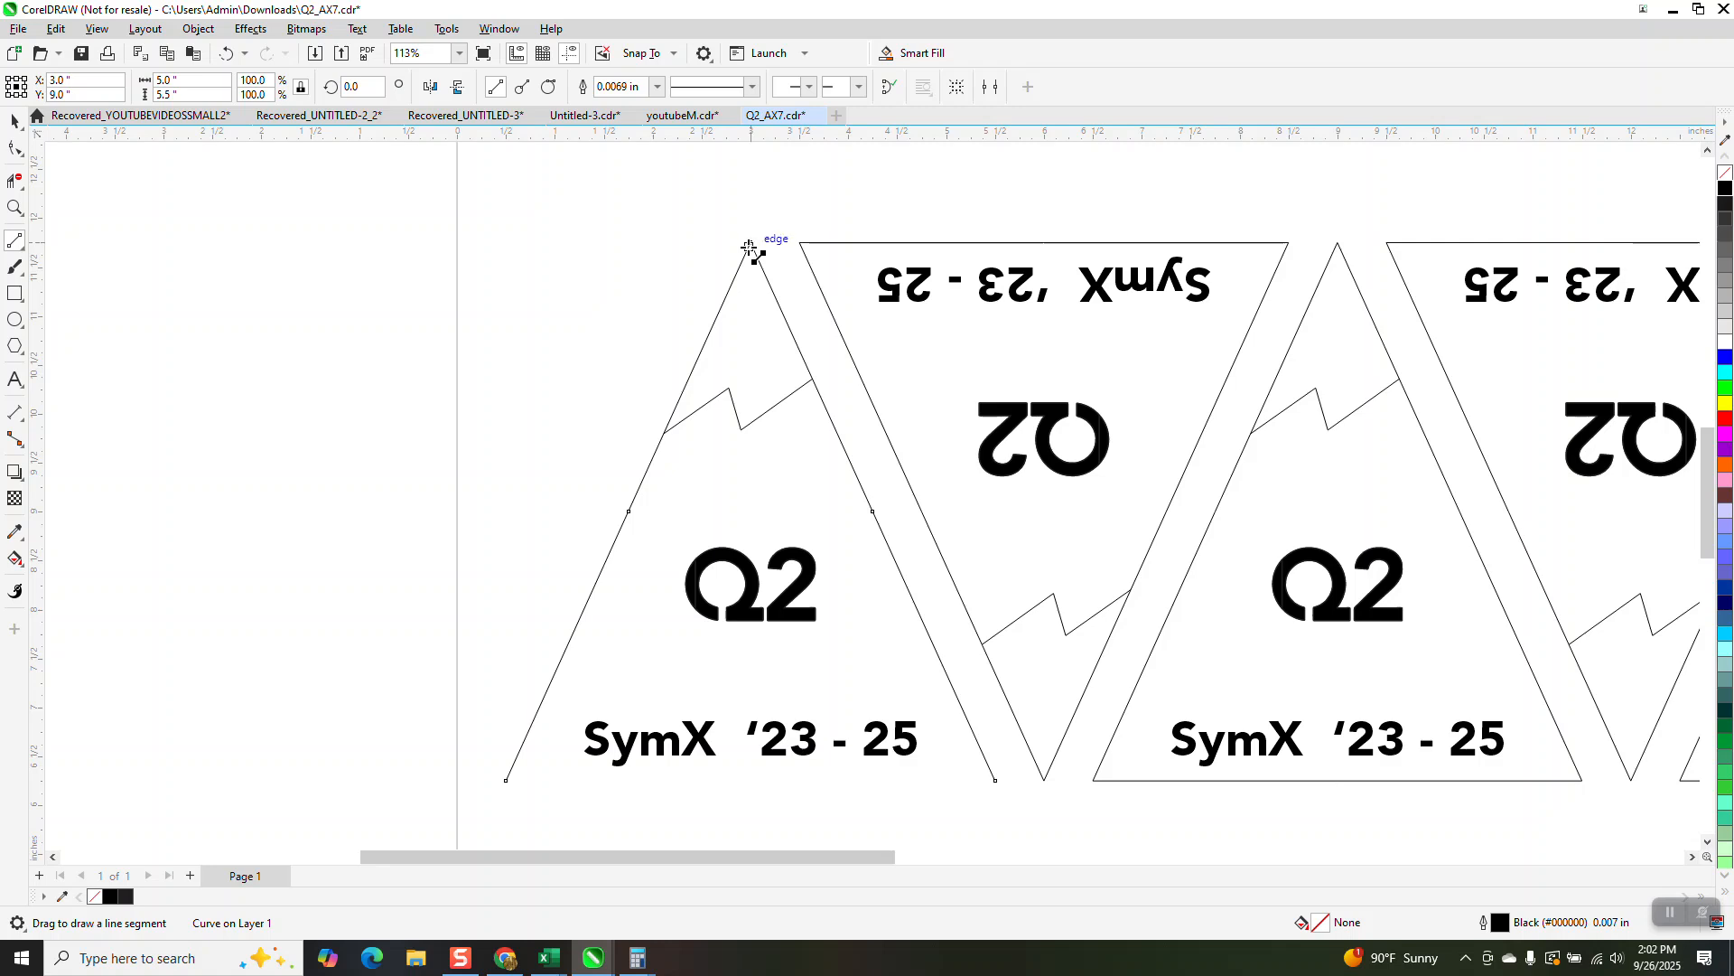
pyautogui.moveTo(749, 246); pyautogui.dragTo(749, 531)
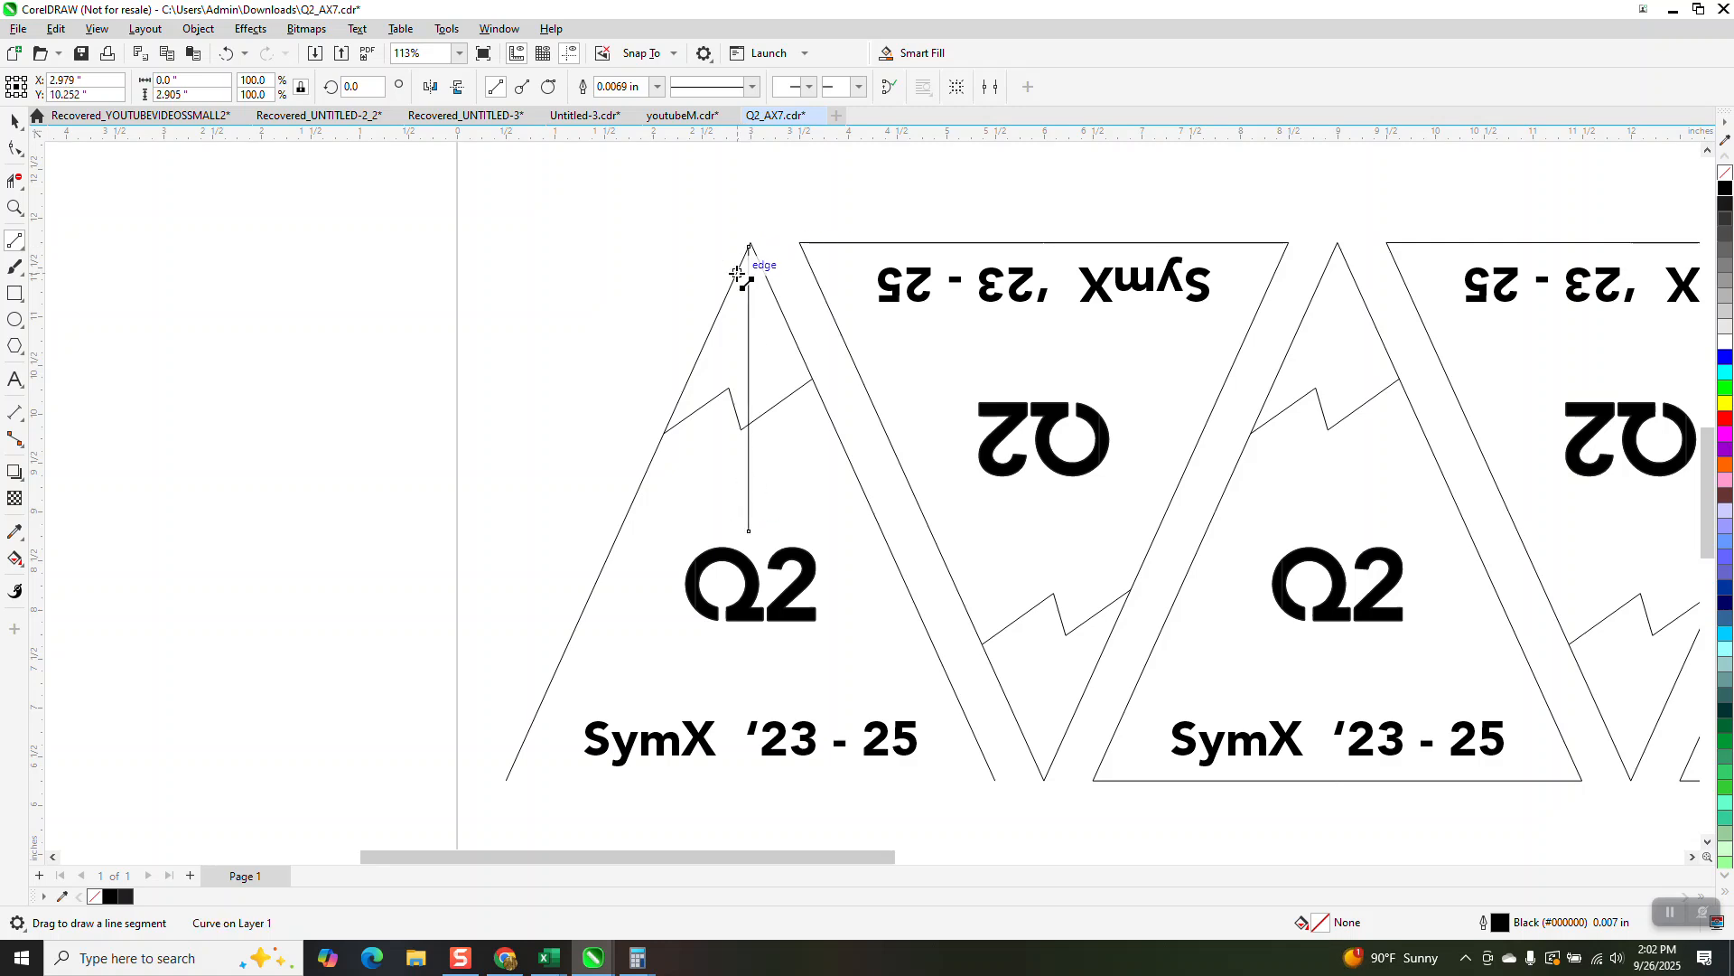
# Step: Move the vertical line so its upper end snaps to the triangle's apex
pyautogui.click(14, 207)
pyautogui.moveTo(638, 220); pyautogui.dragTo(832, 317)
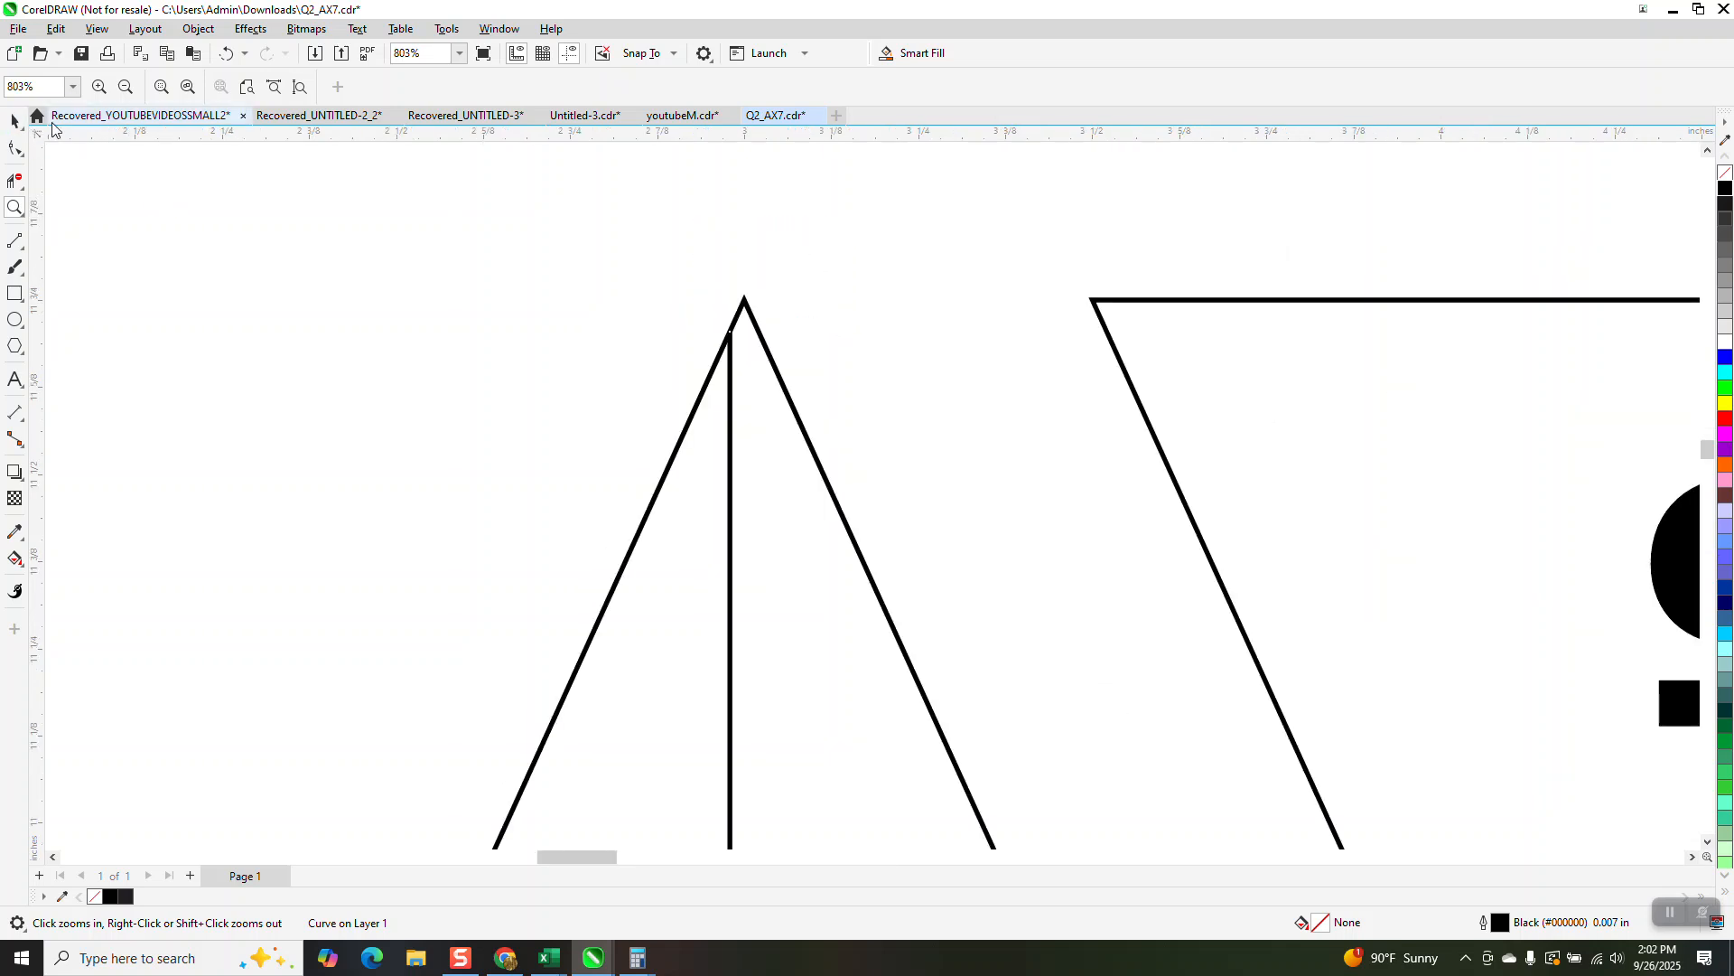
pyautogui.click(16, 122)
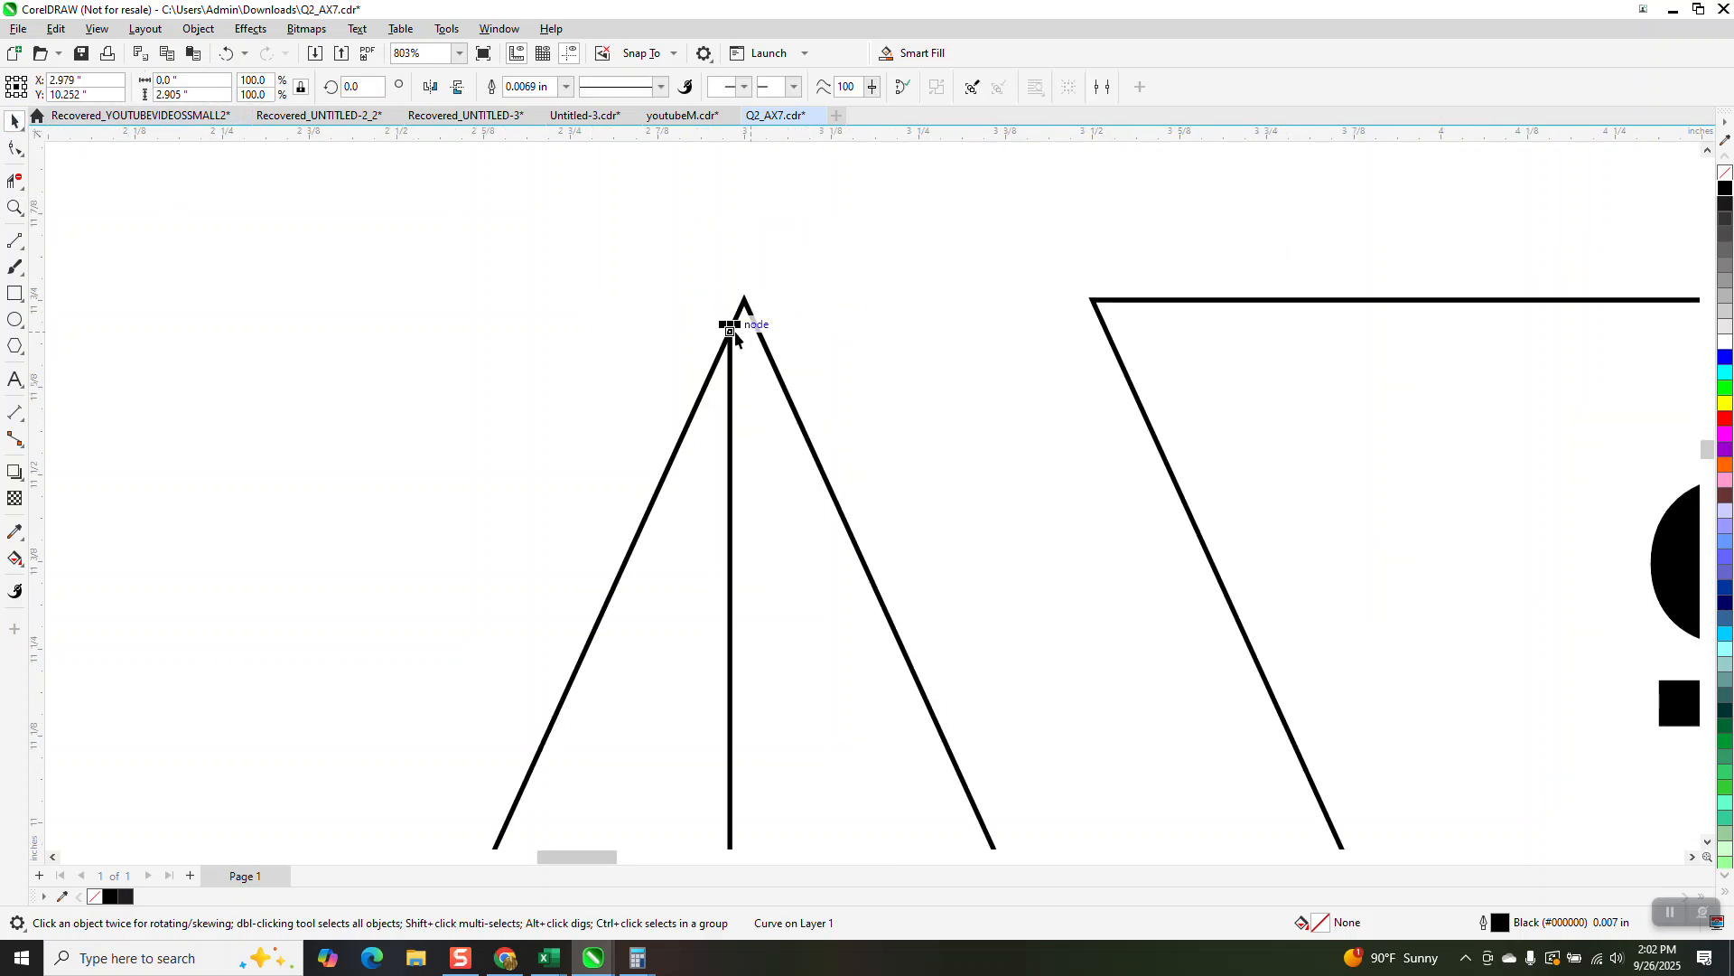
pyautogui.moveTo(730, 328); pyautogui.dragTo(744, 299)
pyautogui.scroll(-4, 446, 244)
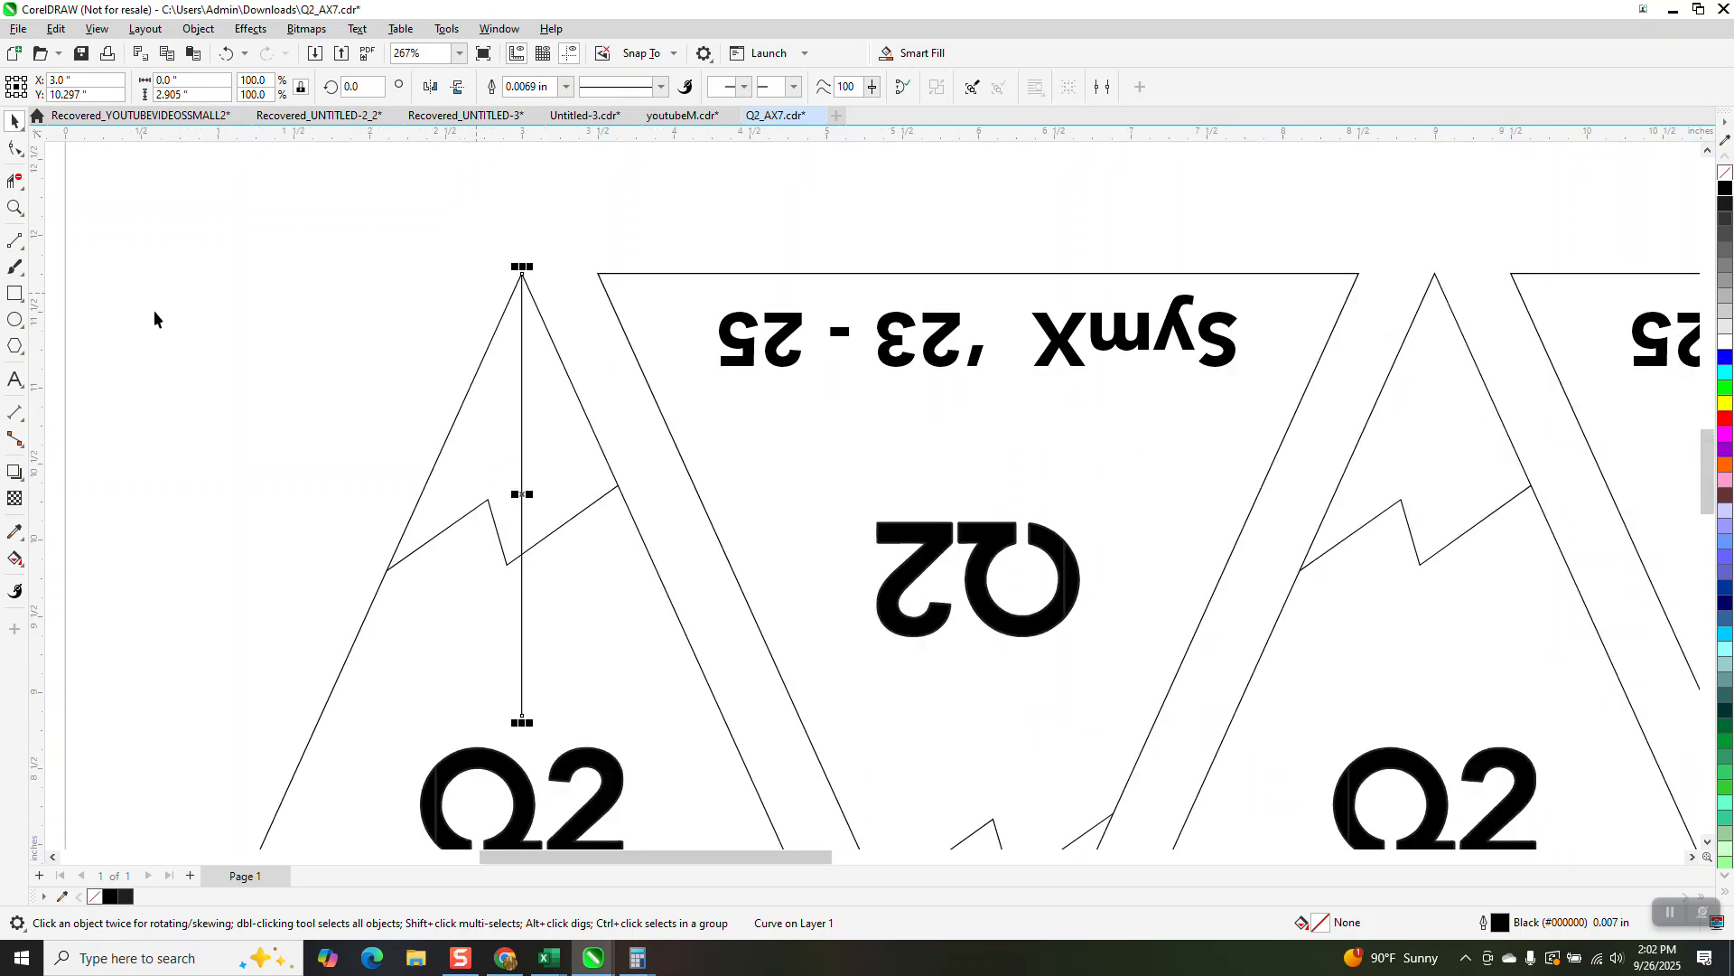
# Step: Measure the angle between the vertical line and the triangle's left side with an angular dimension at the apex
pyautogui.click(23, 421)
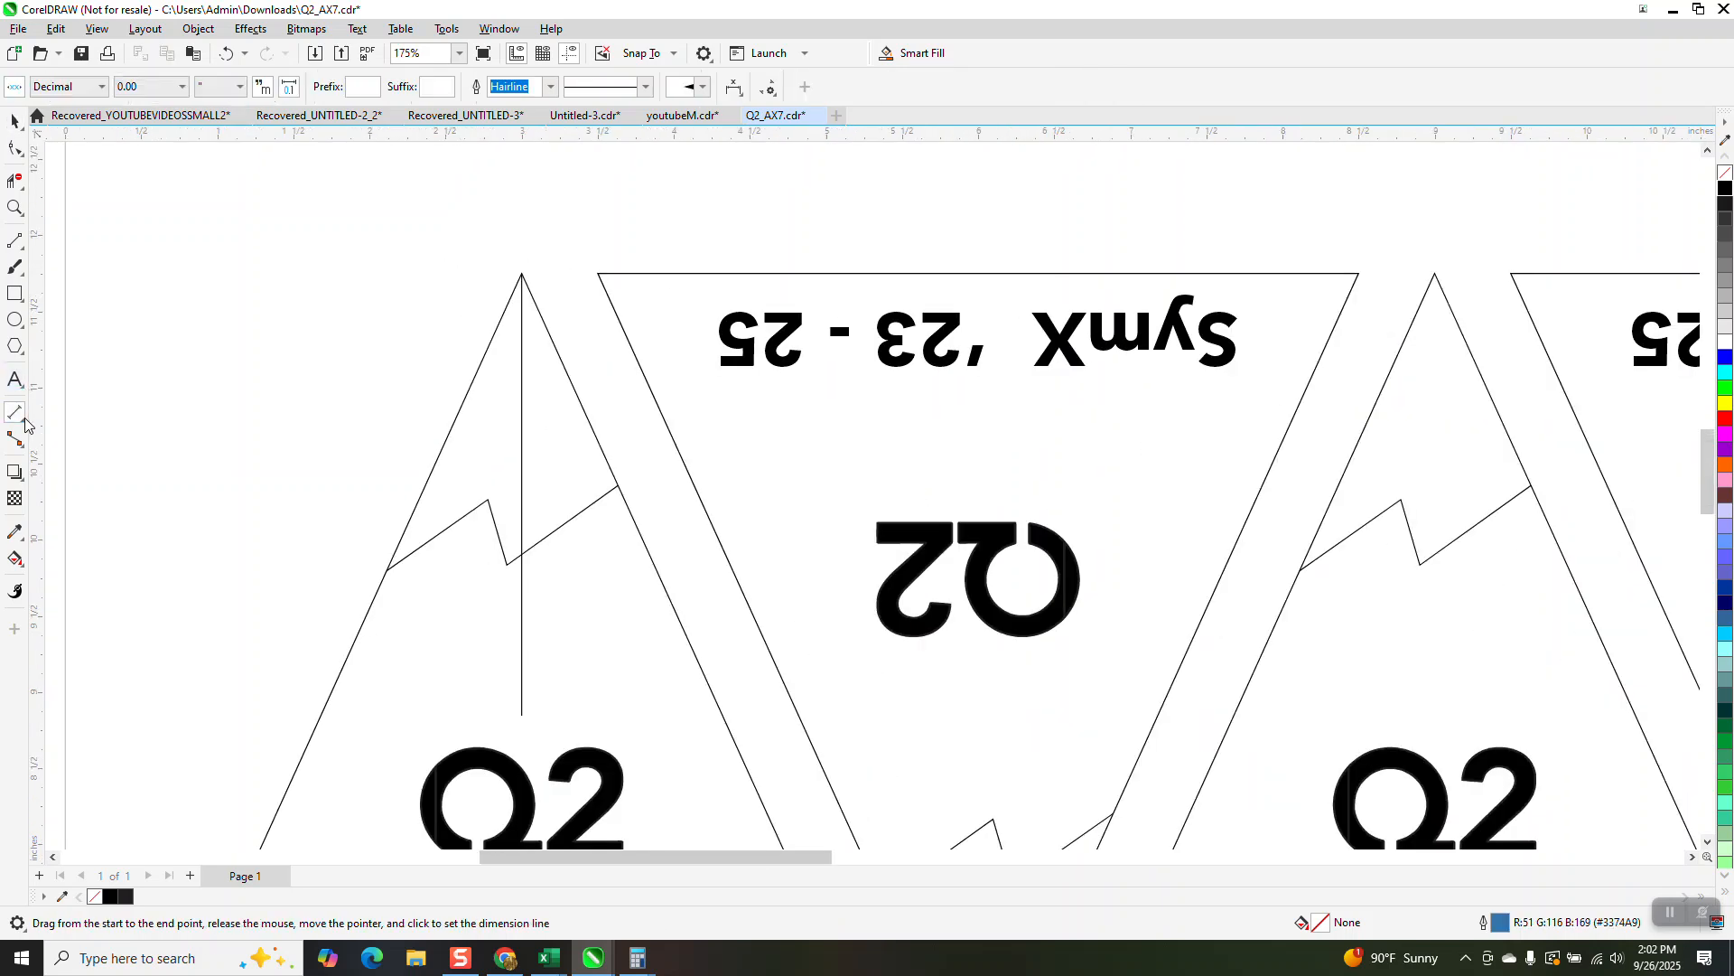
pyautogui.click(18, 416)
pyautogui.click(90, 455)
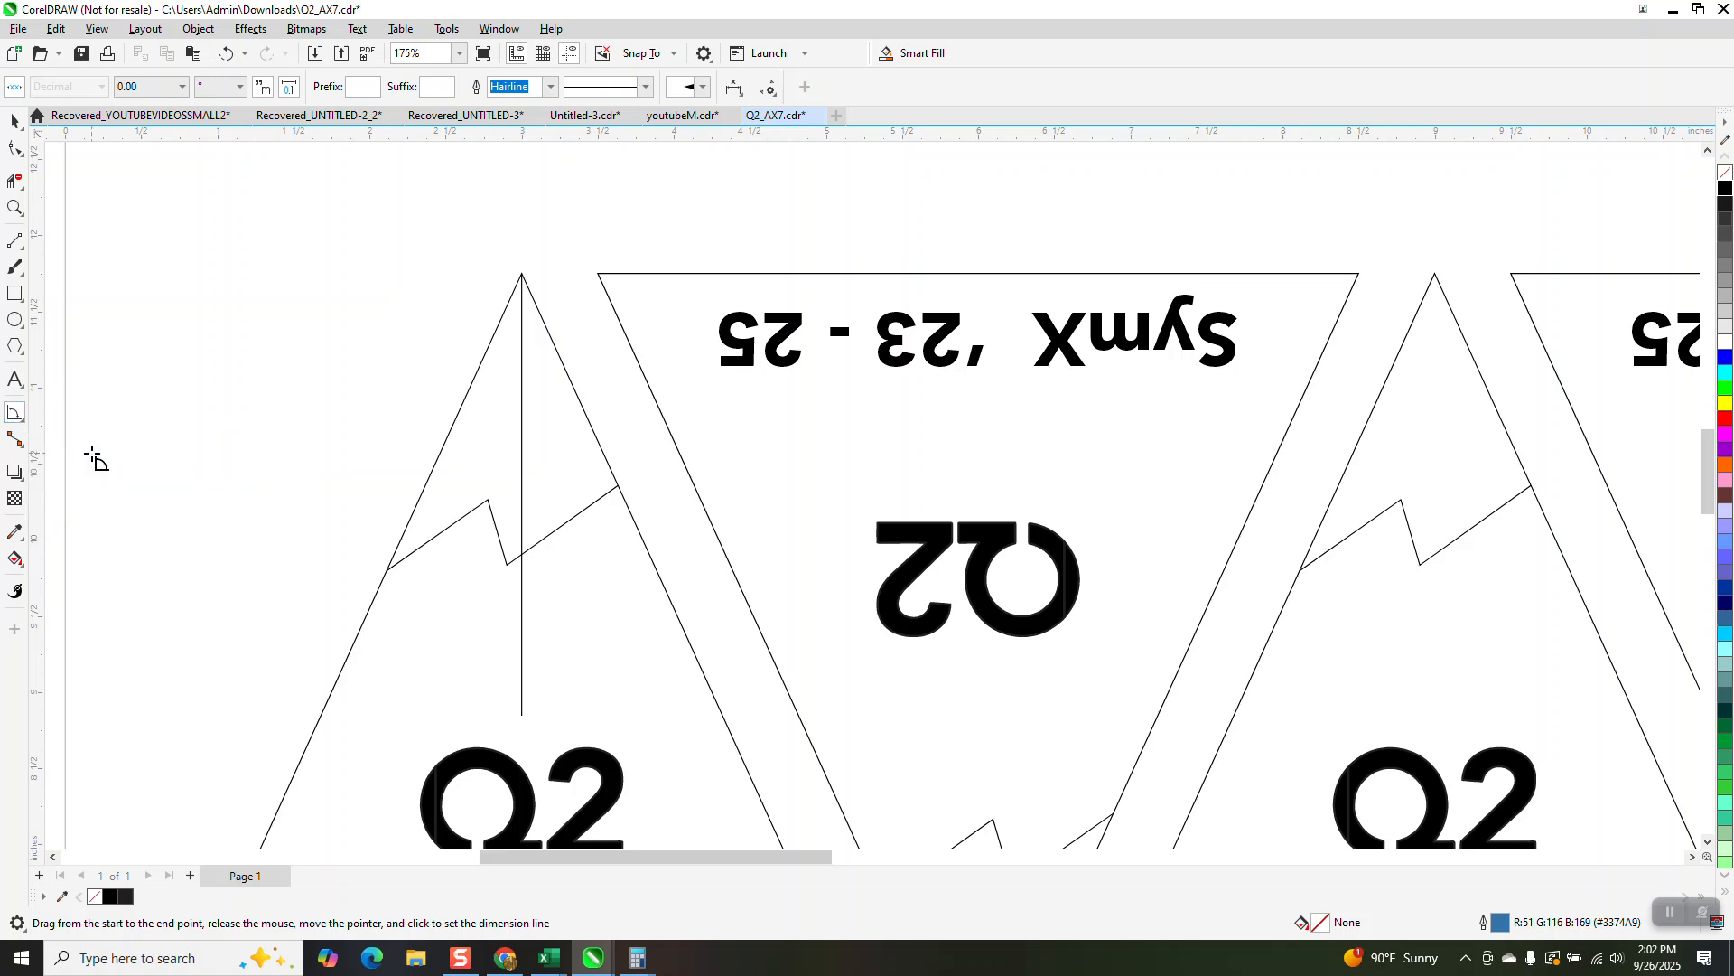
pyautogui.moveTo(523, 274); pyautogui.dragTo(522, 636)
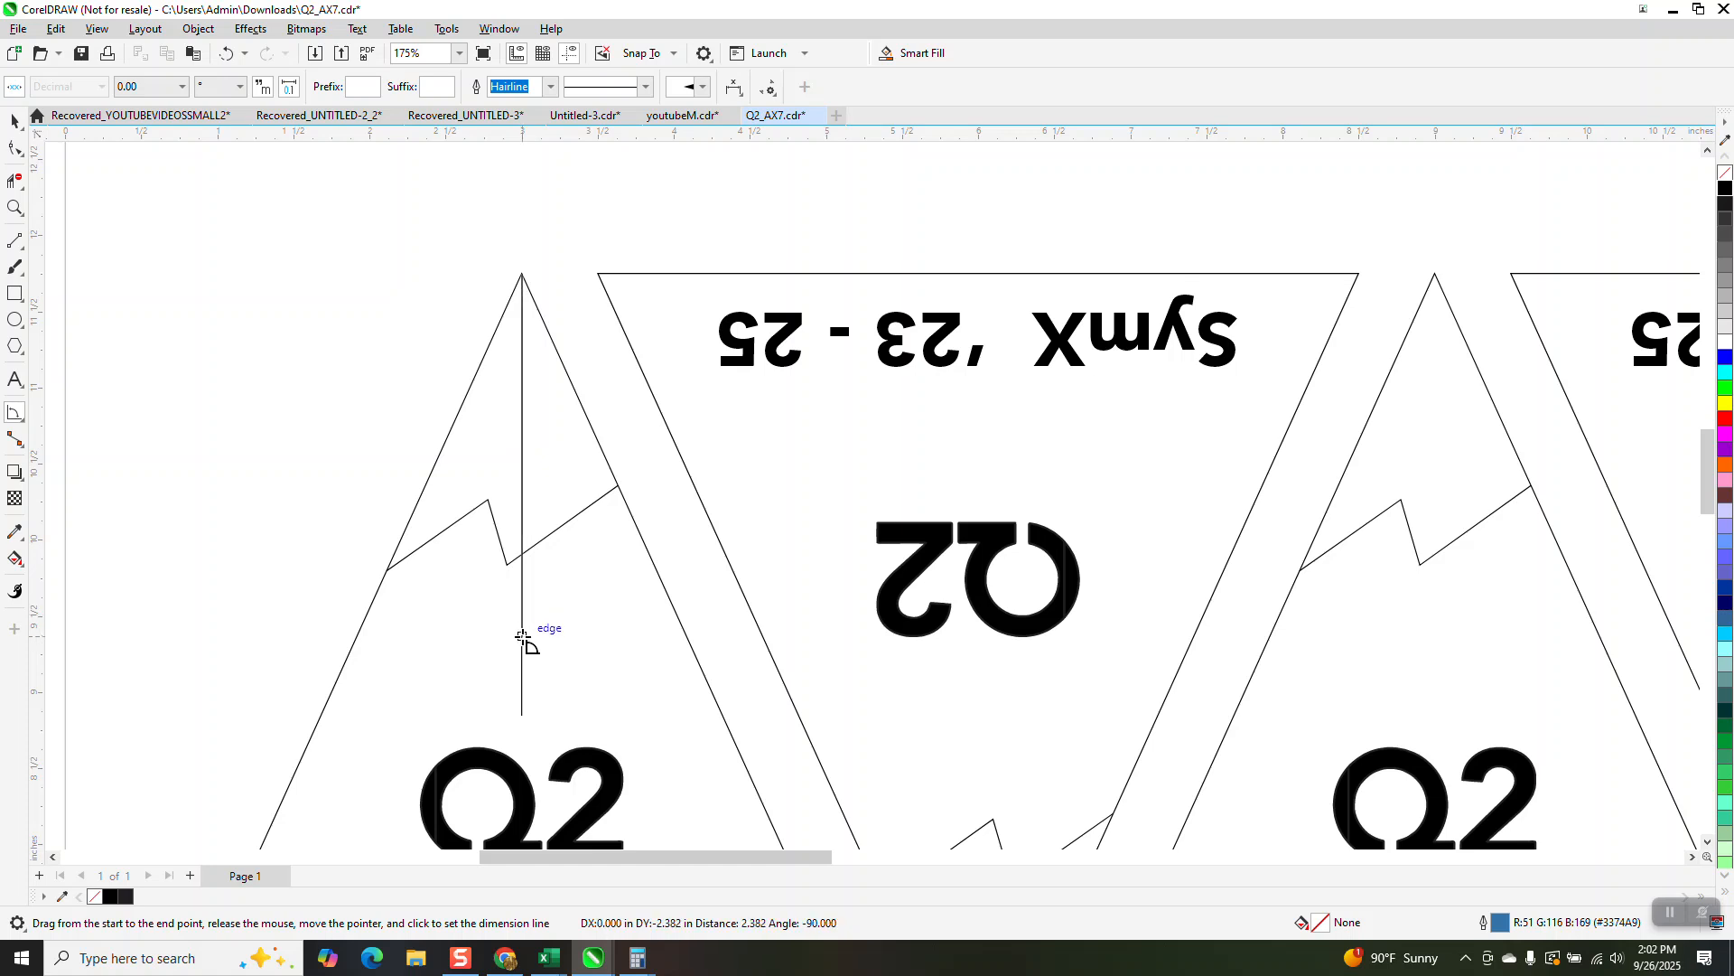
pyautogui.click(369, 610)
pyautogui.click(369, 610)
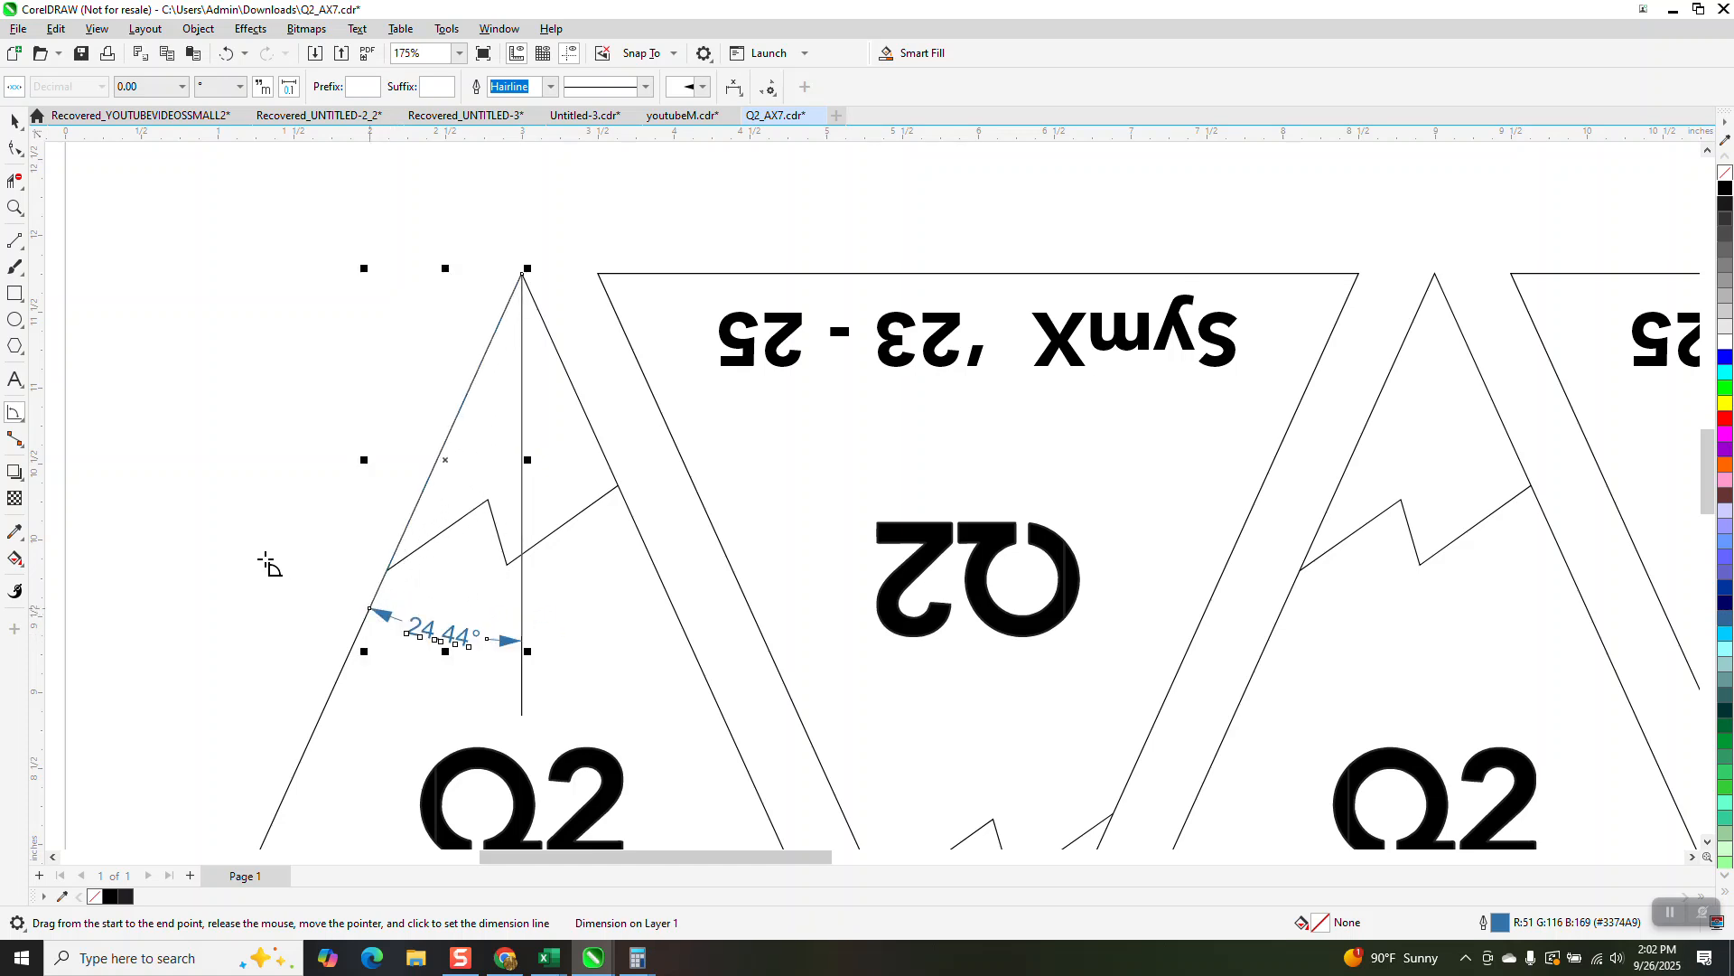
pyautogui.click(15, 209)
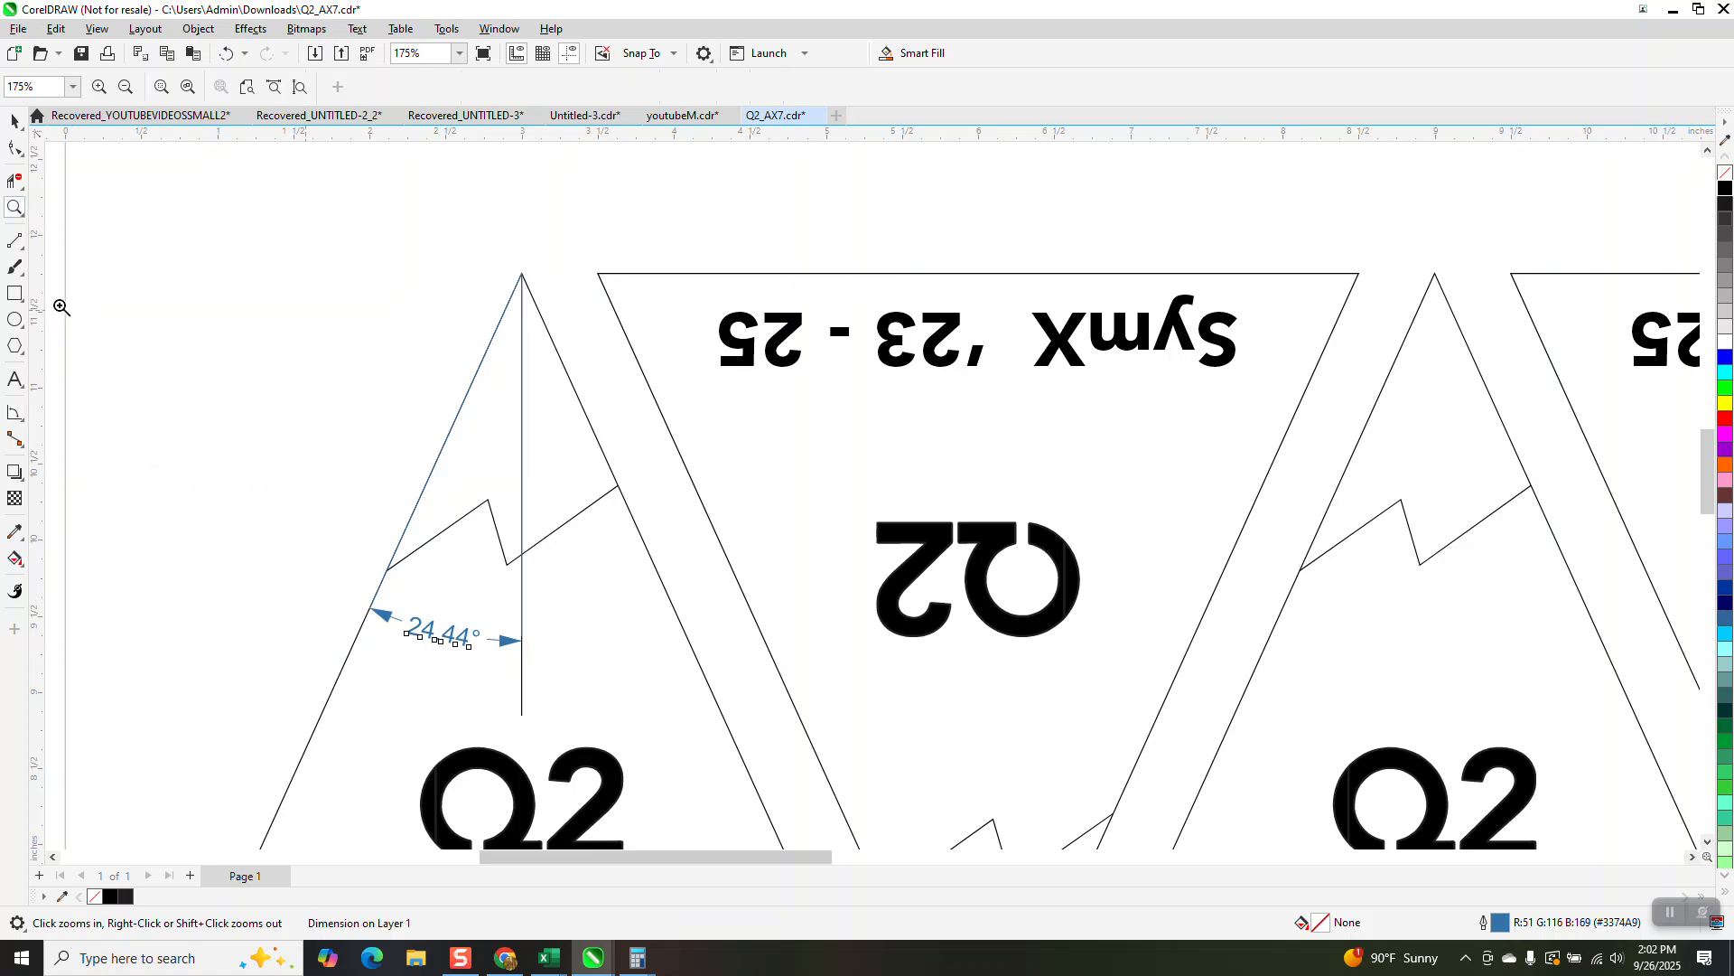
pyautogui.moveTo(318, 570); pyautogui.dragTo(682, 725)
pyautogui.scroll(-2, 597, 700)
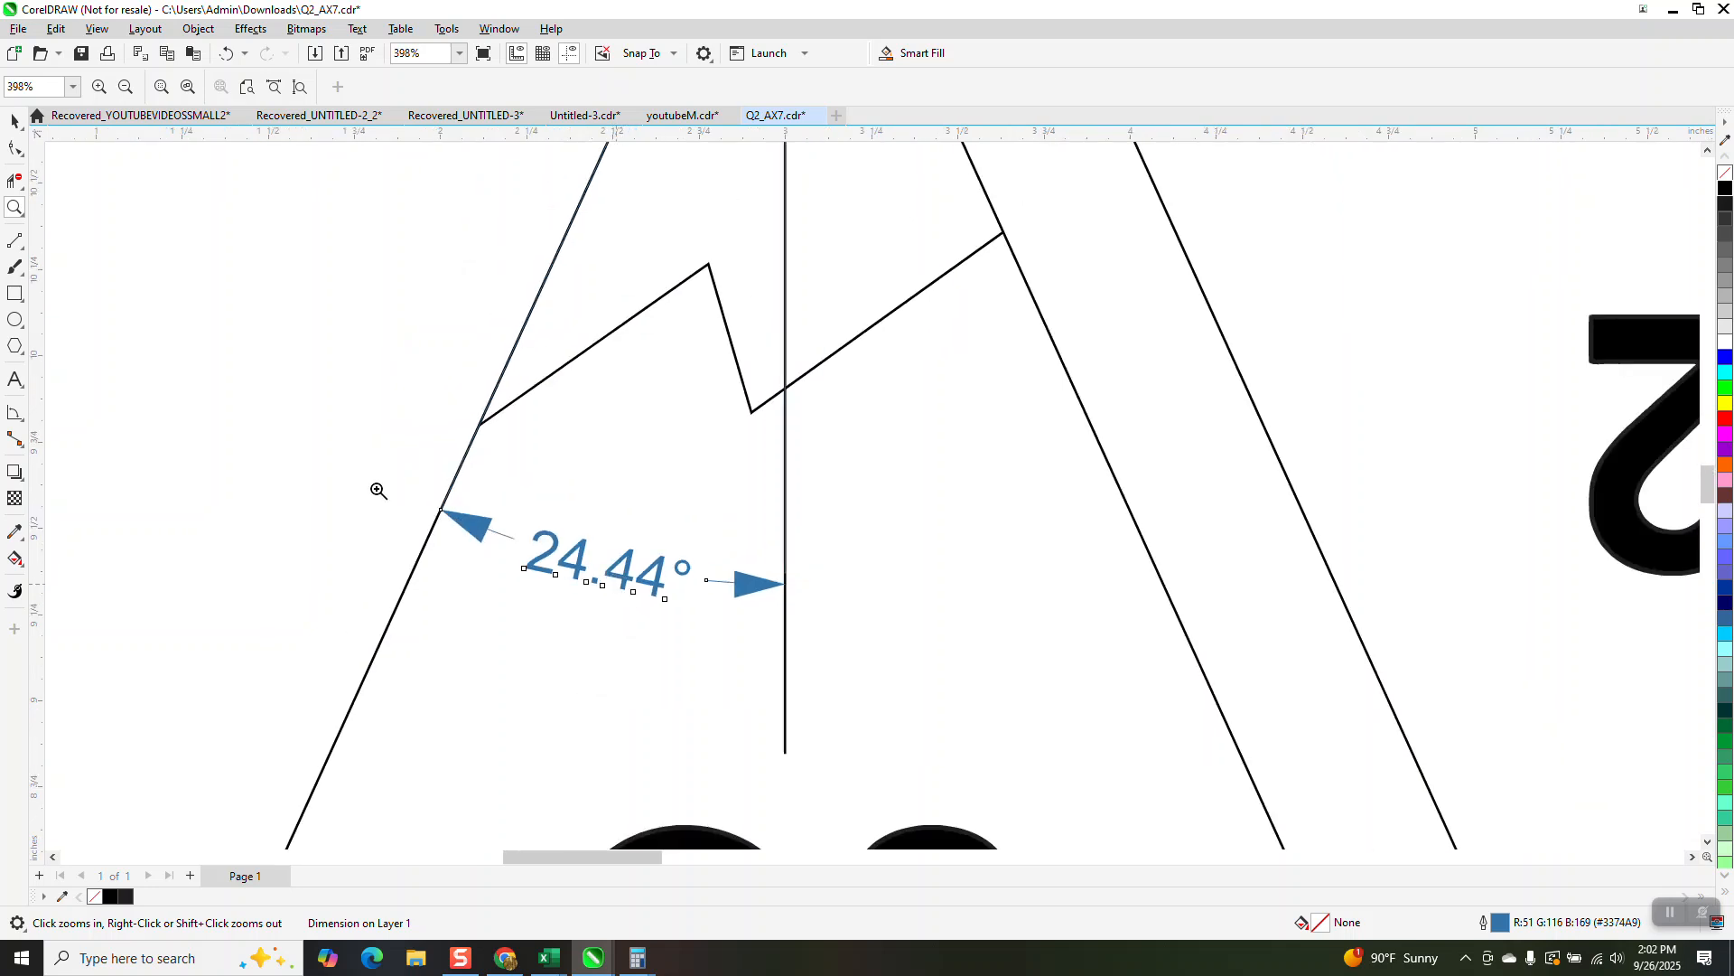
pyautogui.scroll(-1, 379, 491)
# Step: Delete the angular dimension and the vertical reference line
pyautogui.click(14, 120)
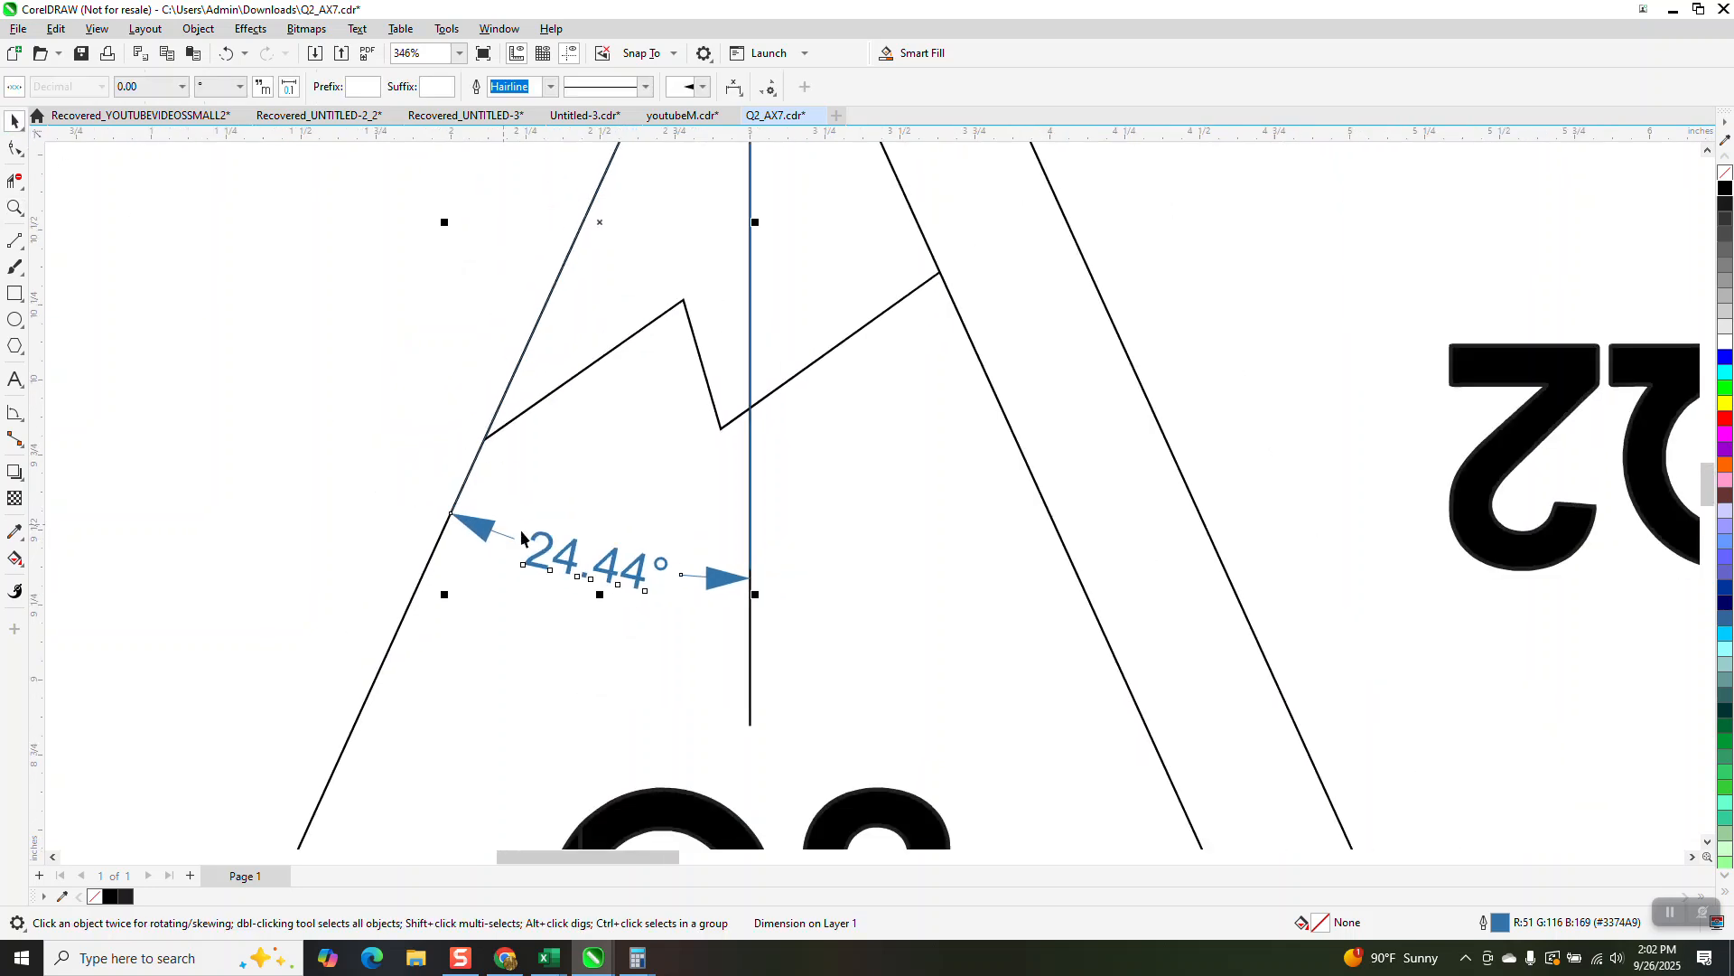
pyautogui.press('Delete')
pyautogui.scroll(-6, 560, 531)
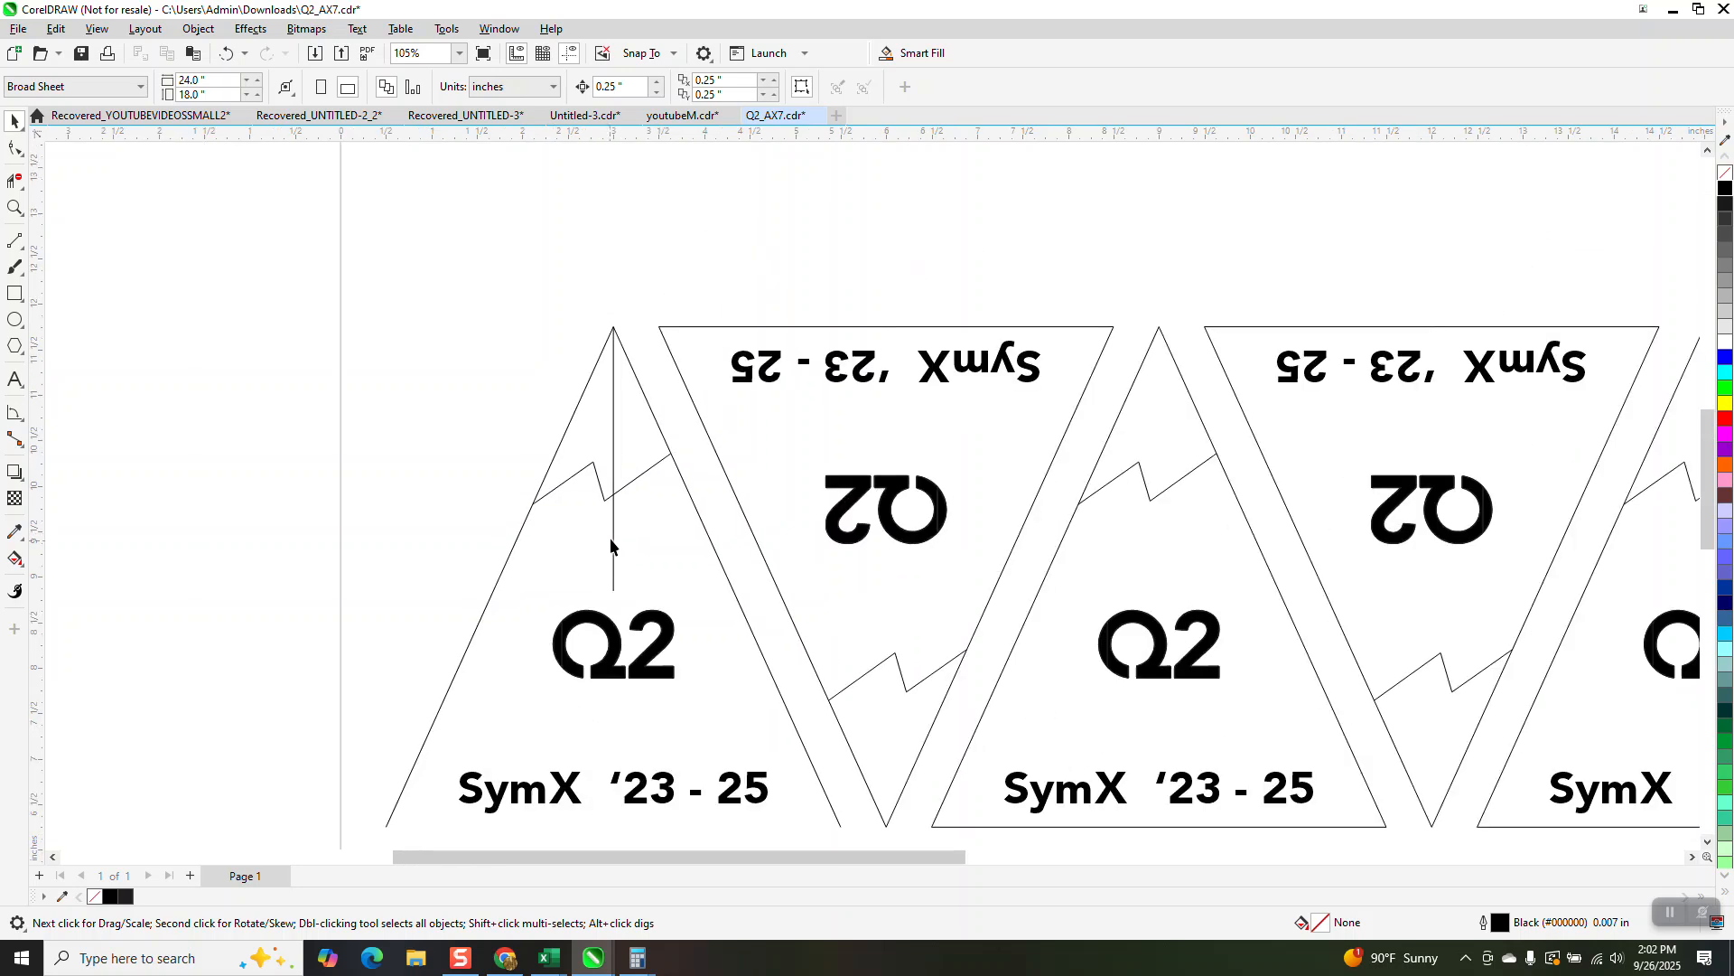
pyautogui.click(614, 531)
pyautogui.press('Delete')
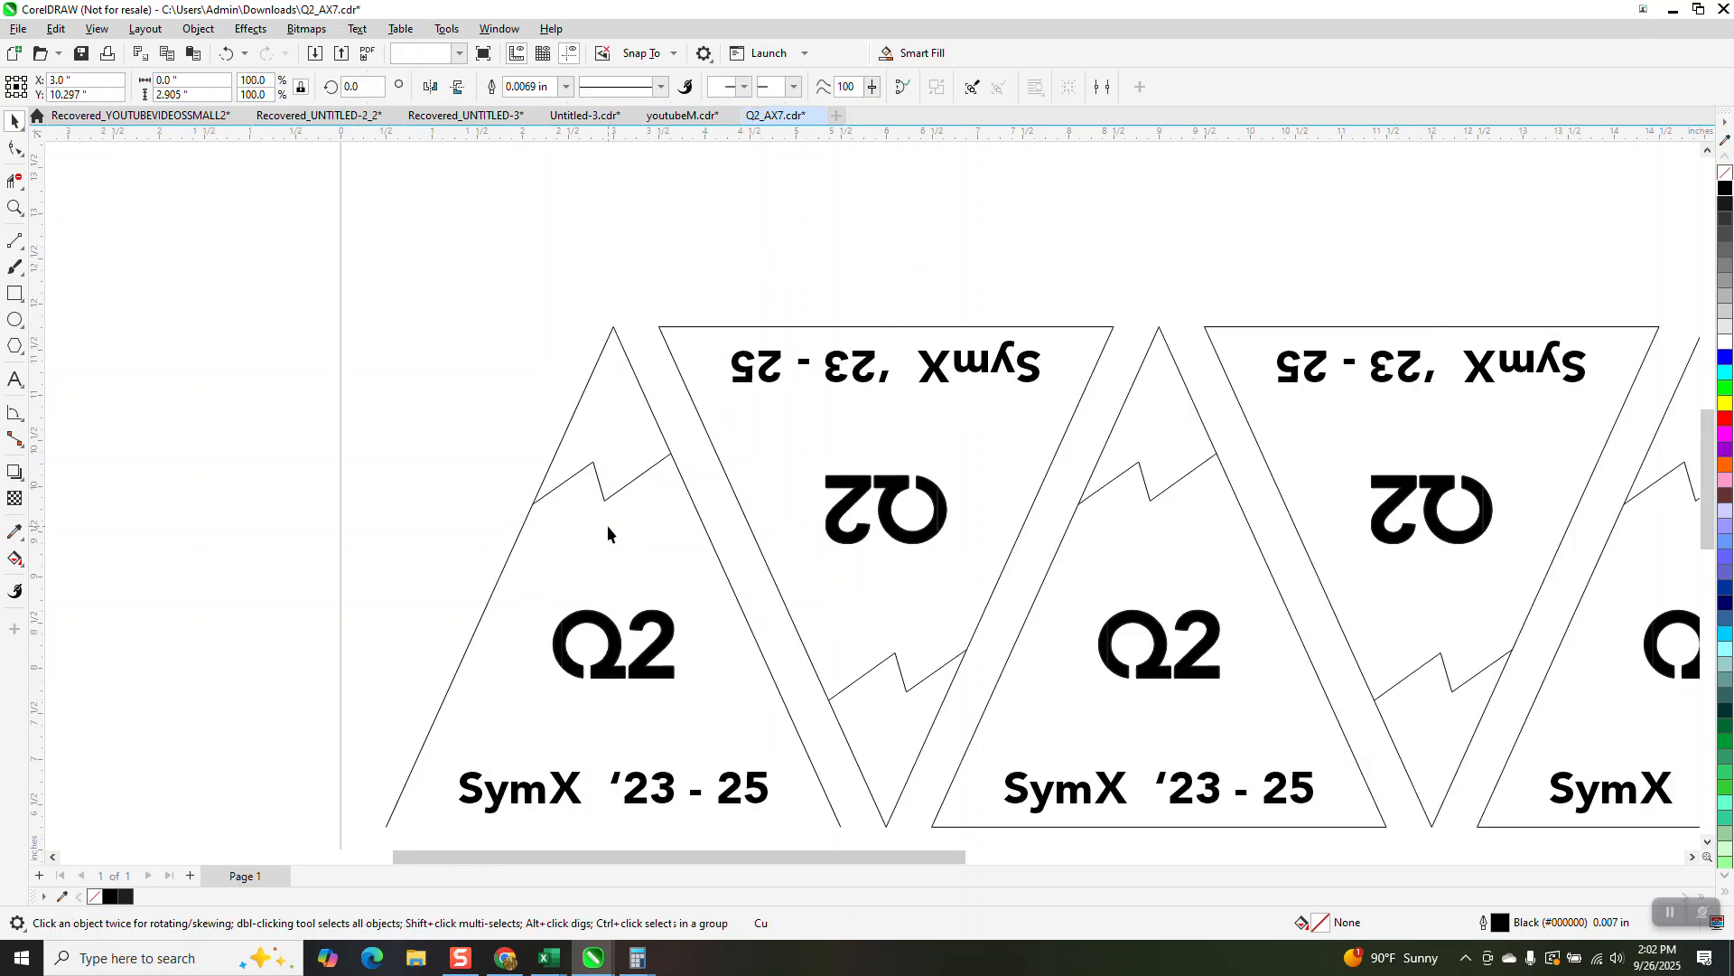
# Step: Delete the inverted triangle beside the first one, together with its zigzag line and texts
pyautogui.scroll(-2, 607, 523)
pyautogui.click(686, 495)
pyautogui.press('Delete')
pyautogui.moveTo(696, 368); pyautogui.dragTo(916, 677)
pyautogui.press('Delete')
pyautogui.click(755, 434)
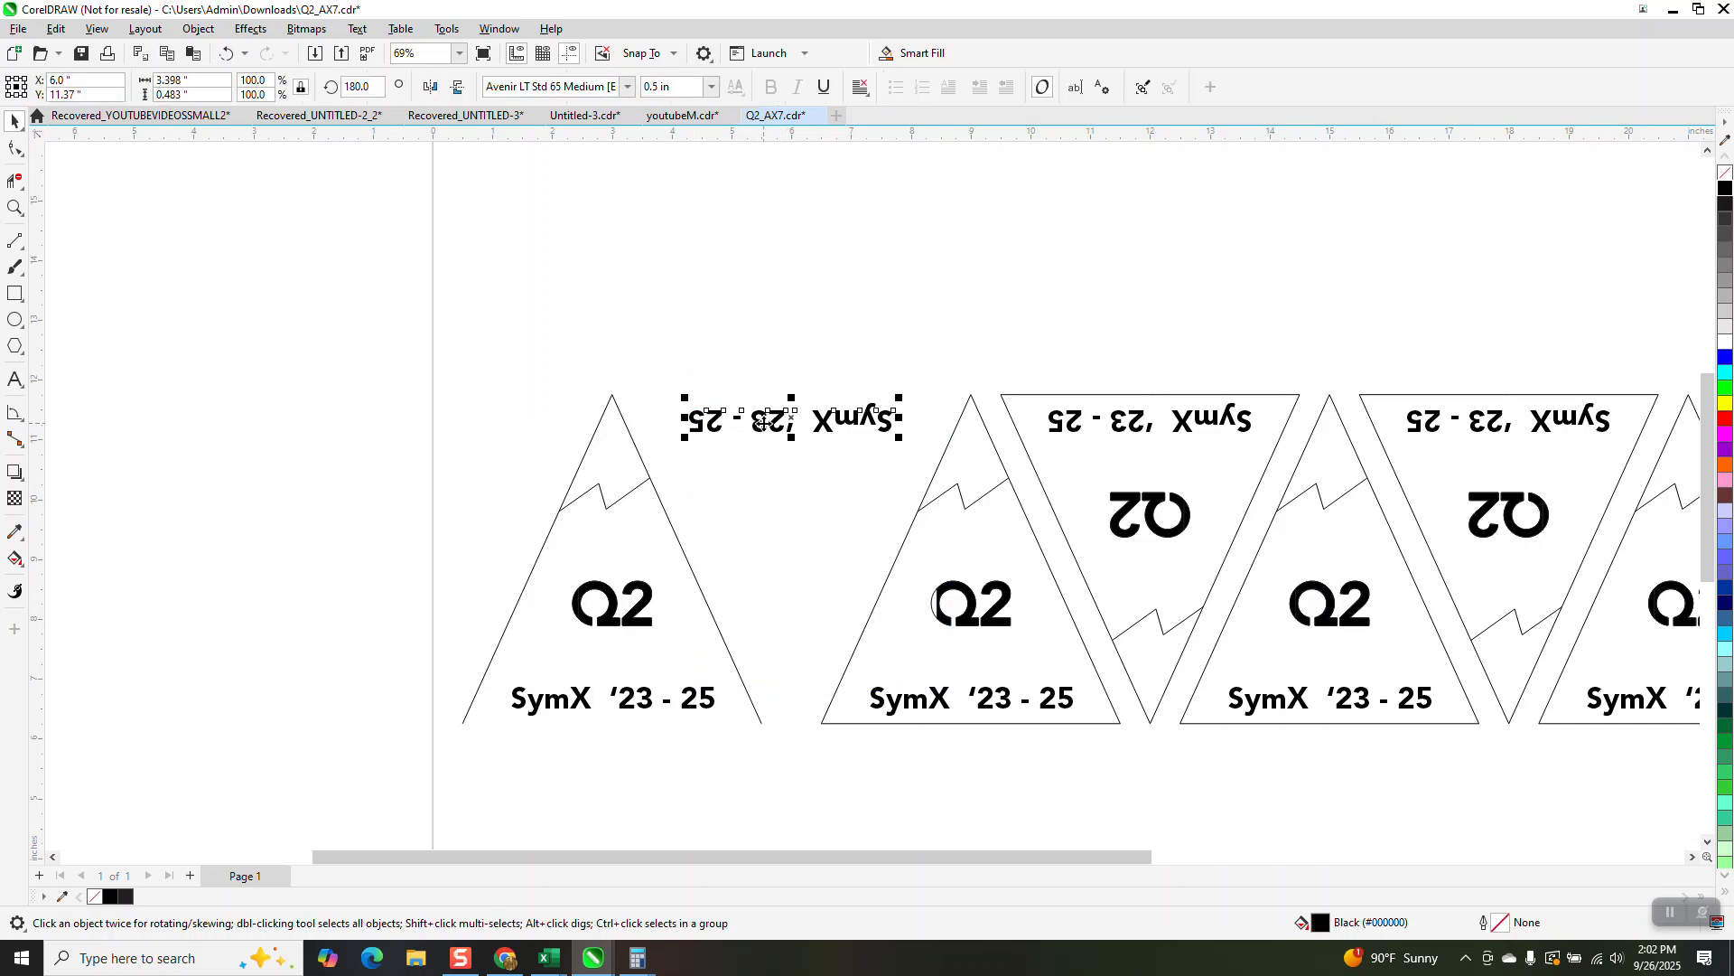
pyautogui.press('Delete')
# Step: Delete all the other triangle labels on the page, keeping only the first open triangle with its contents
pyautogui.moveTo(750, 369); pyautogui.dragTo(1607, 798)
pyautogui.press('Delete')
pyautogui.scroll(-2, 1255, 561)
pyautogui.moveTo(1606, 693); pyautogui.dragTo(1632, 754)
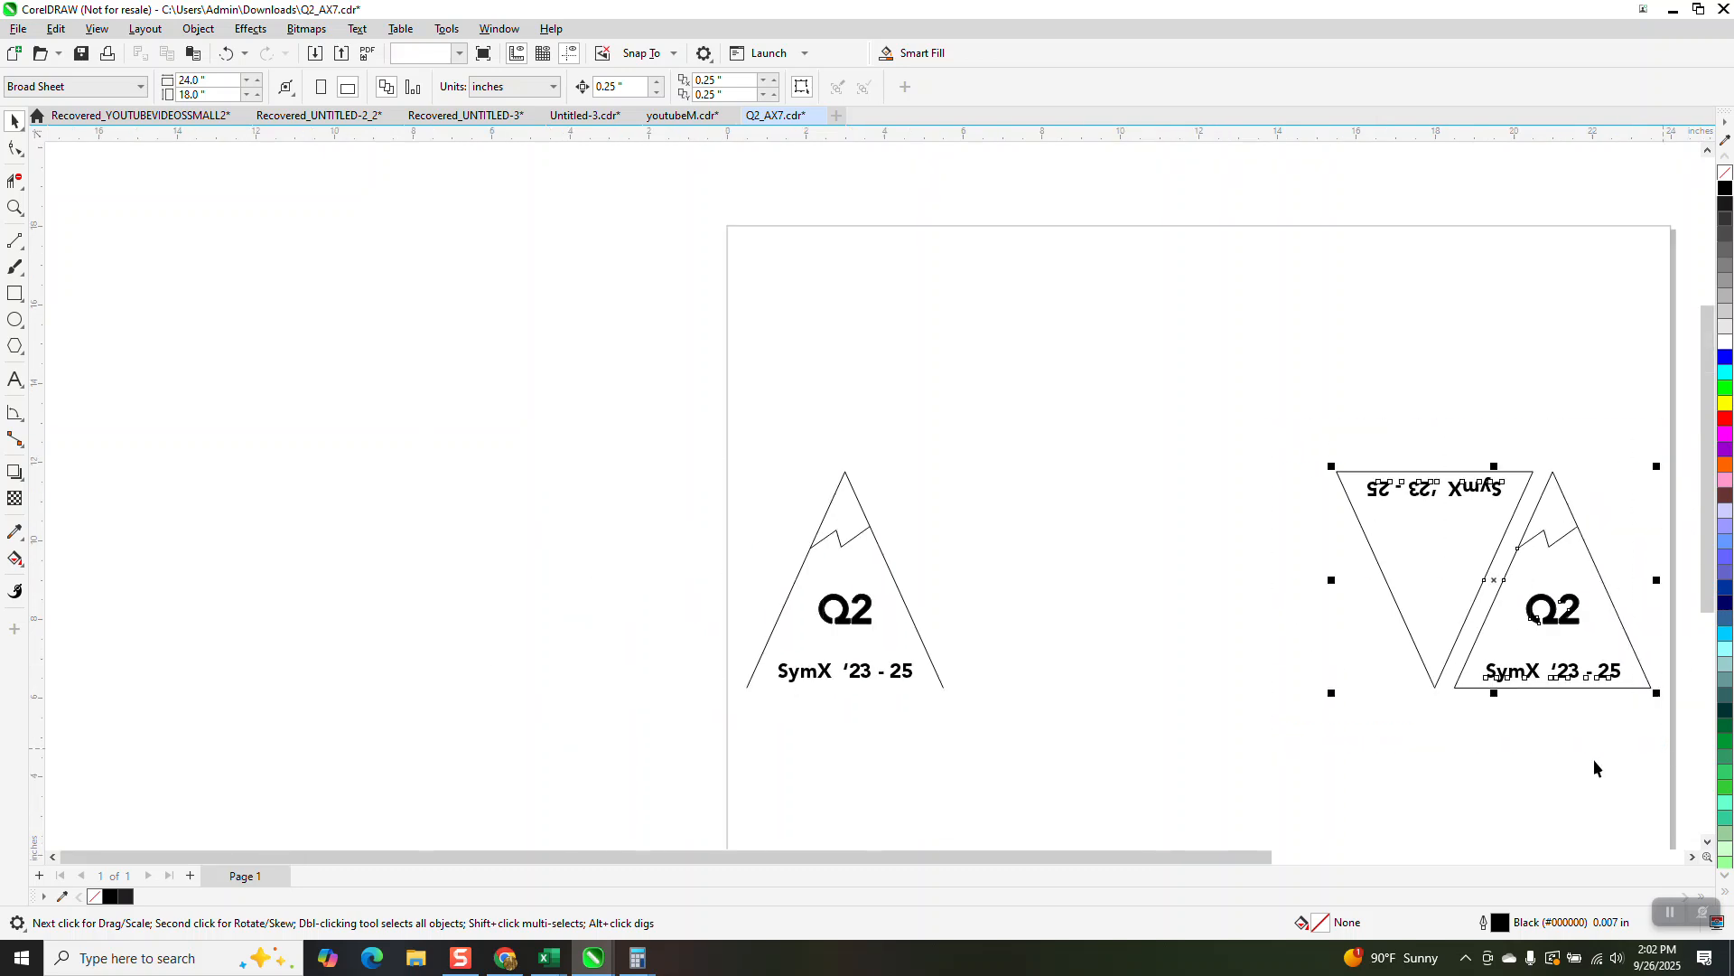
pyautogui.press('Delete')
# Step: Group the remaining Q2 triangle with its zigzag line and texts
pyautogui.moveTo(965, 755); pyautogui.dragTo(993, 773)
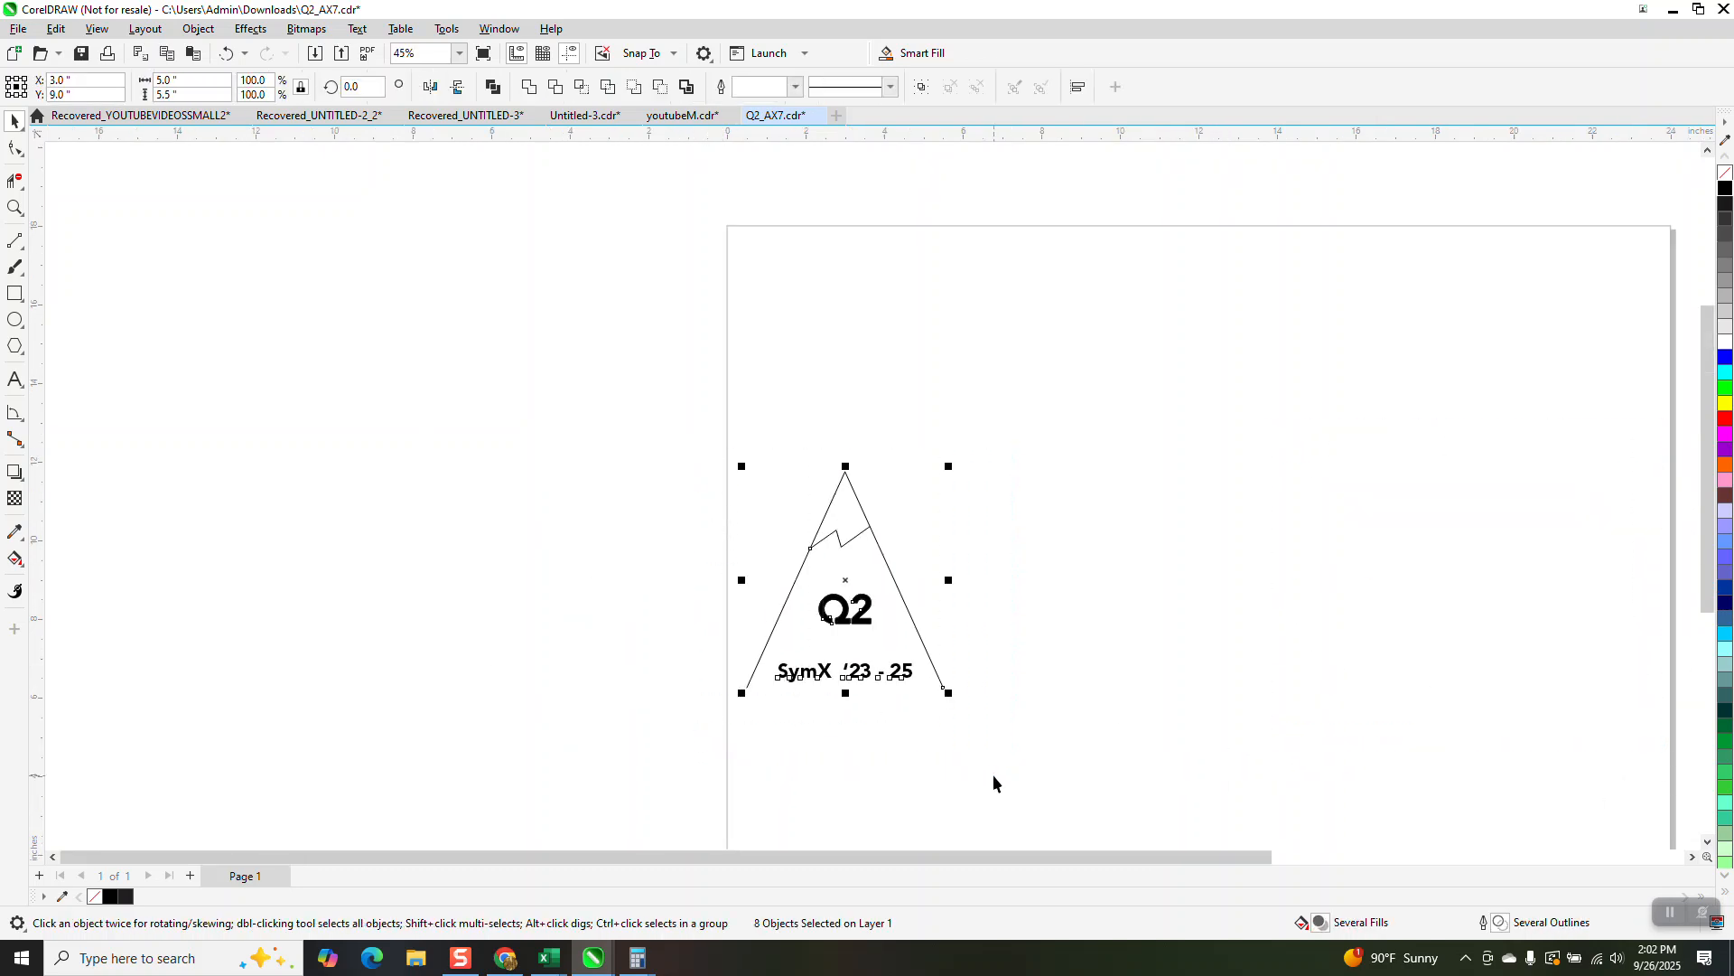
pyautogui.hotkey('ctrl', 'g')
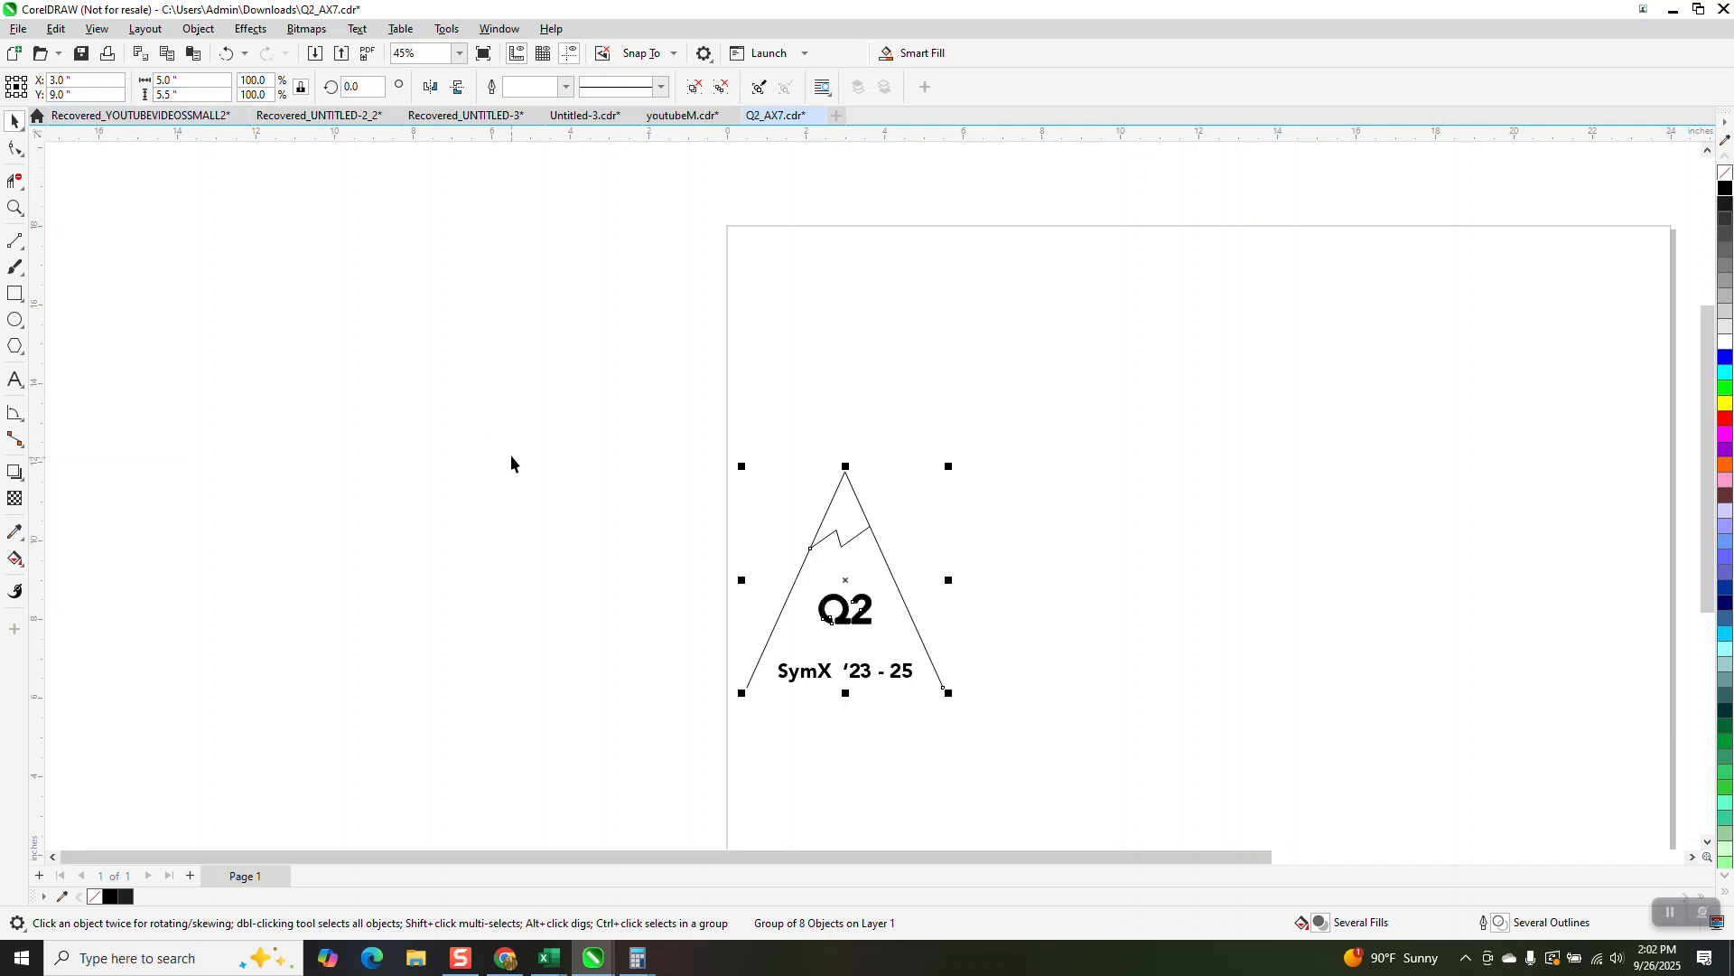
pyautogui.click(15, 208)
pyautogui.moveTo(702, 609); pyautogui.dragTo(1047, 741)
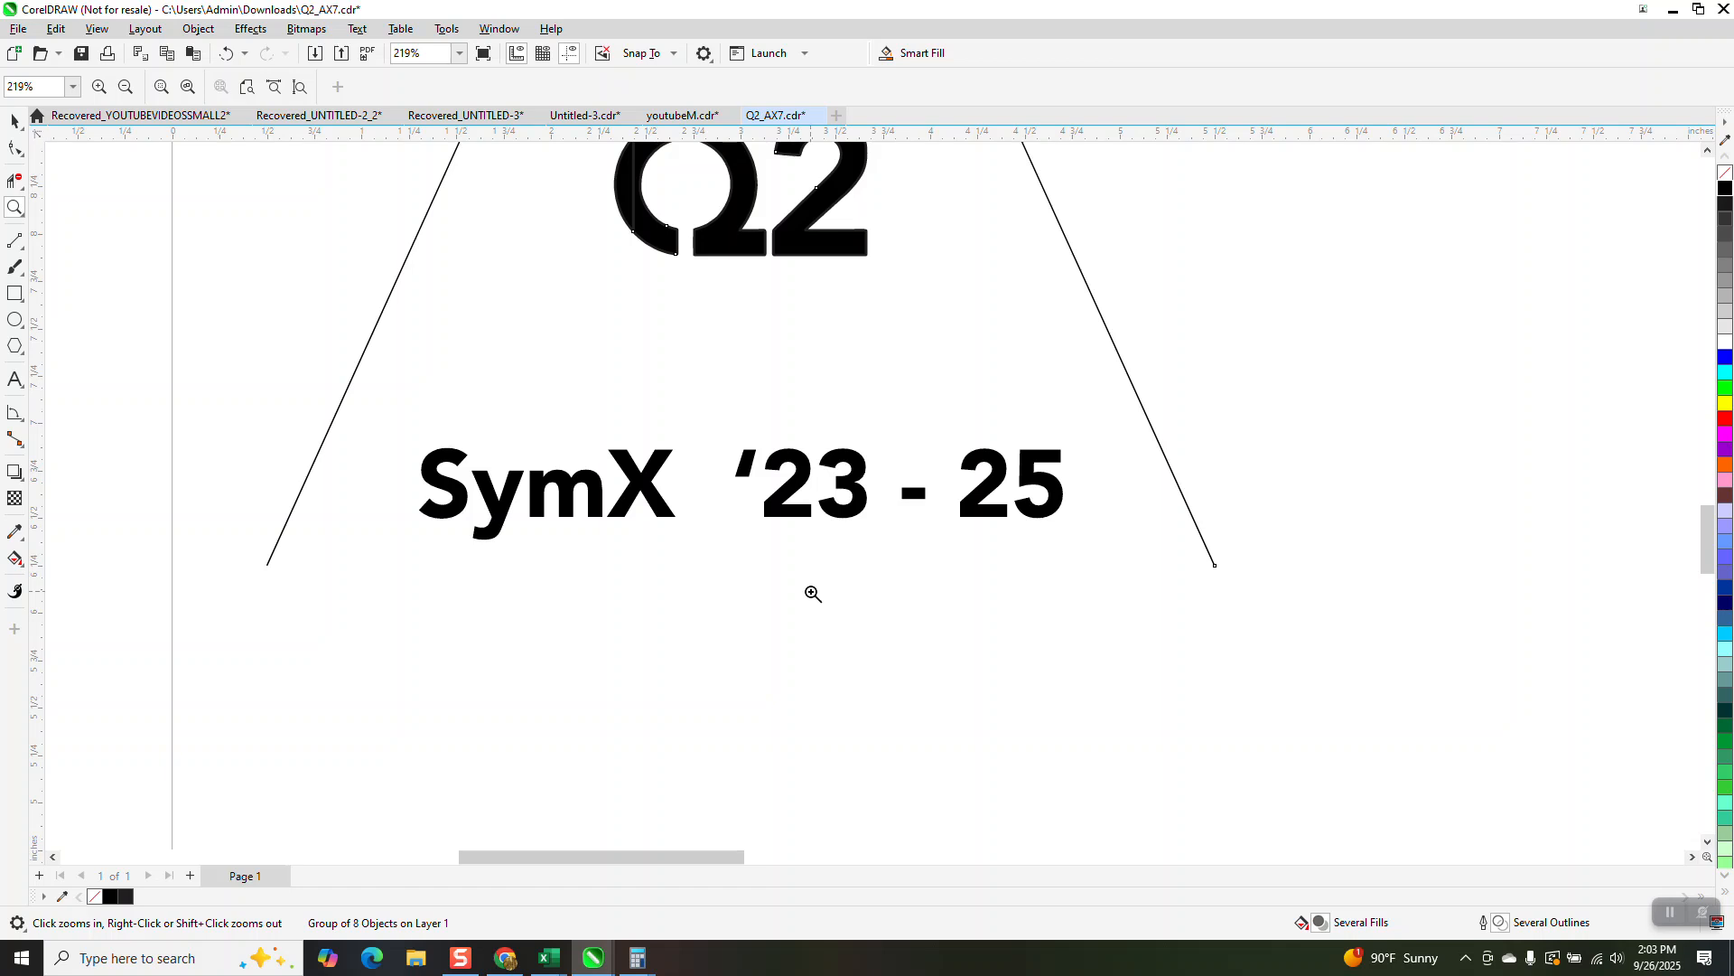
pyautogui.scroll(-2, 808, 594)
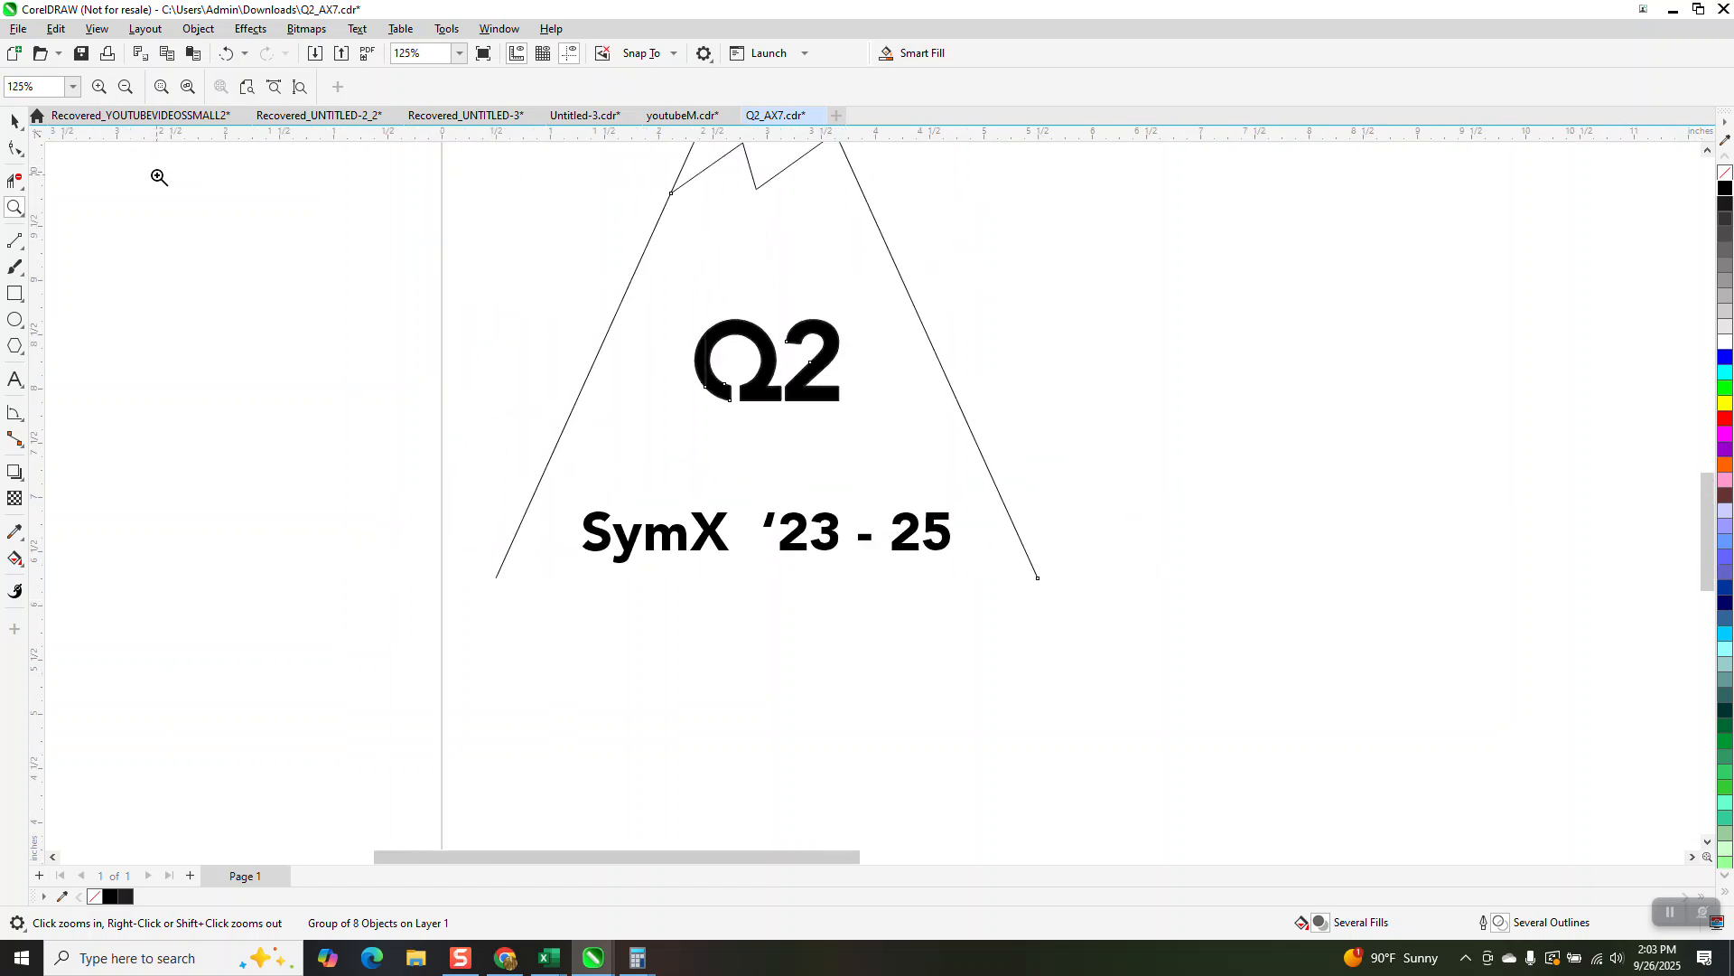
pyautogui.click(14, 121)
pyautogui.scroll(-2, 415, 445)
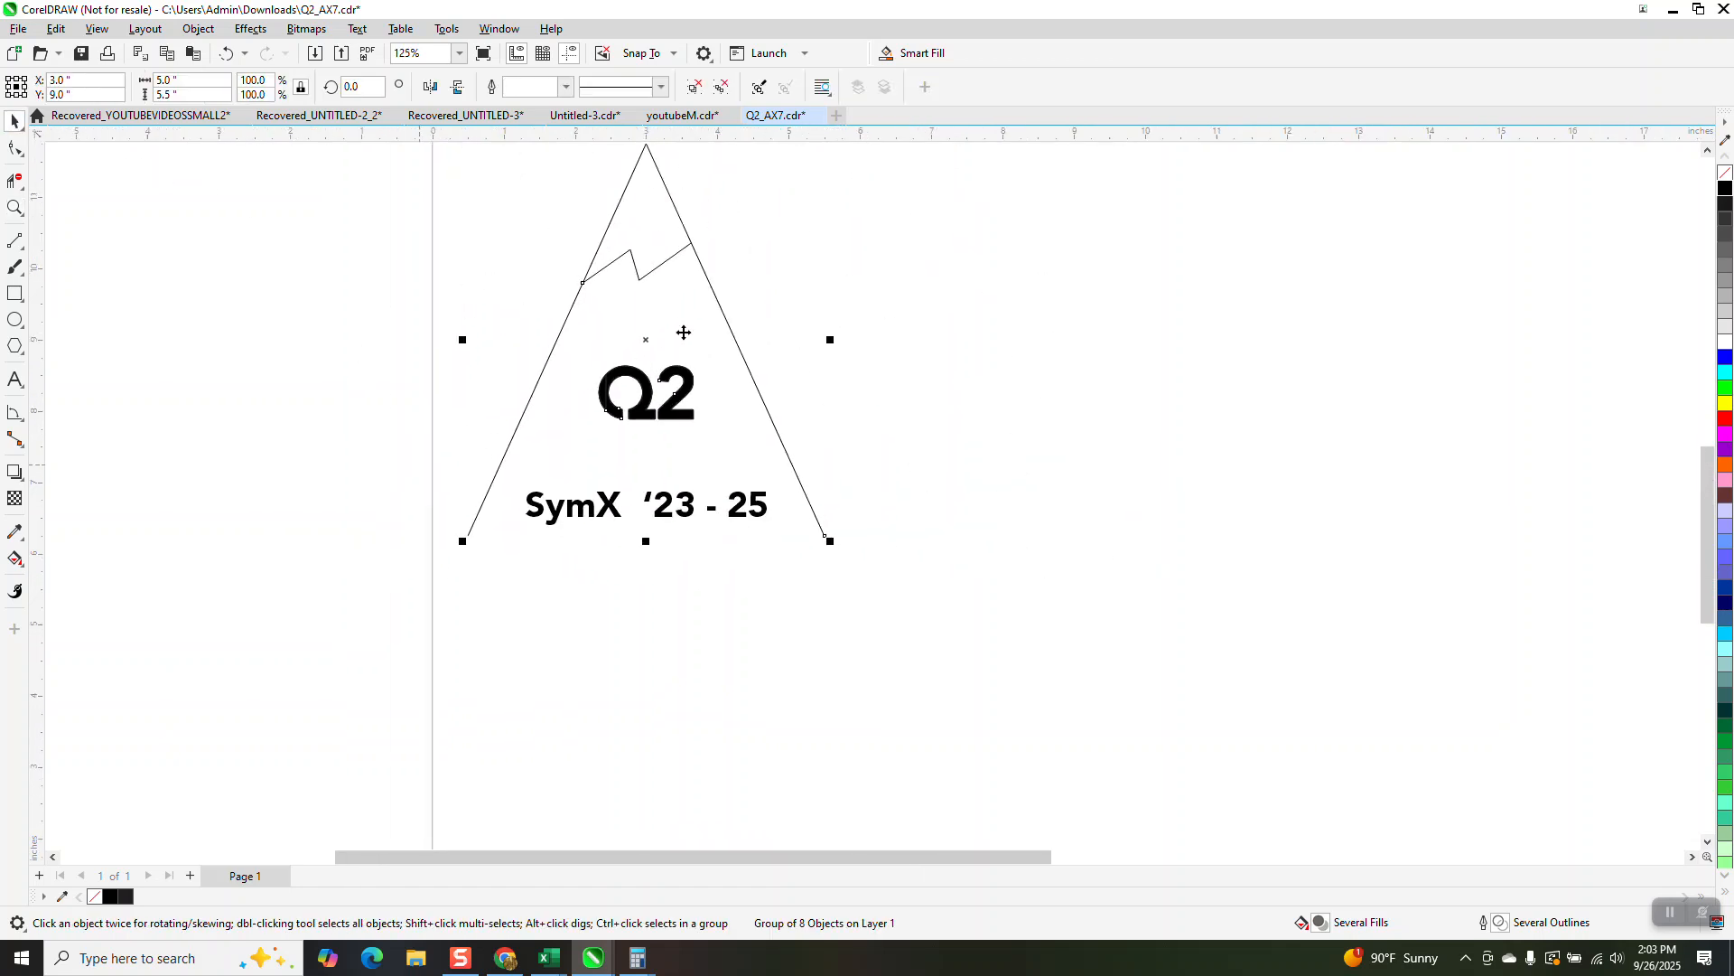
# Step: Set both duplicate distances to 0 and the nudge distance to 2.75 inches
pyautogui.click(811, 248)
pyautogui.scroll(-2, 755, 325)
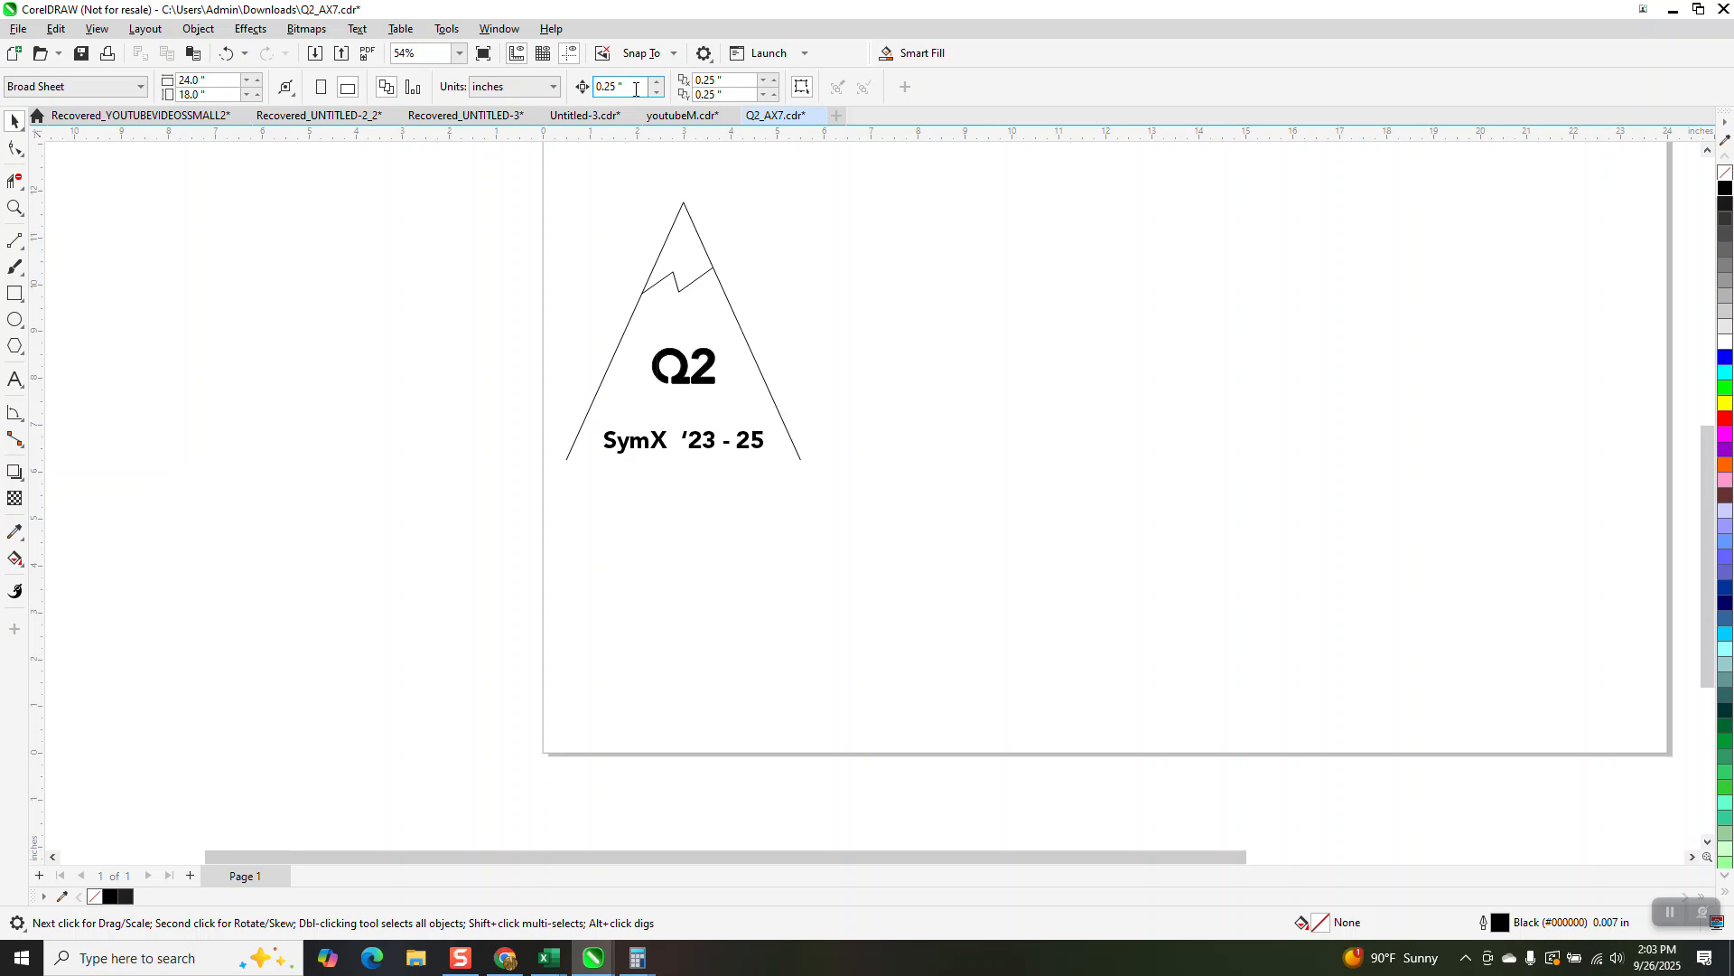
pyautogui.click(718, 80)
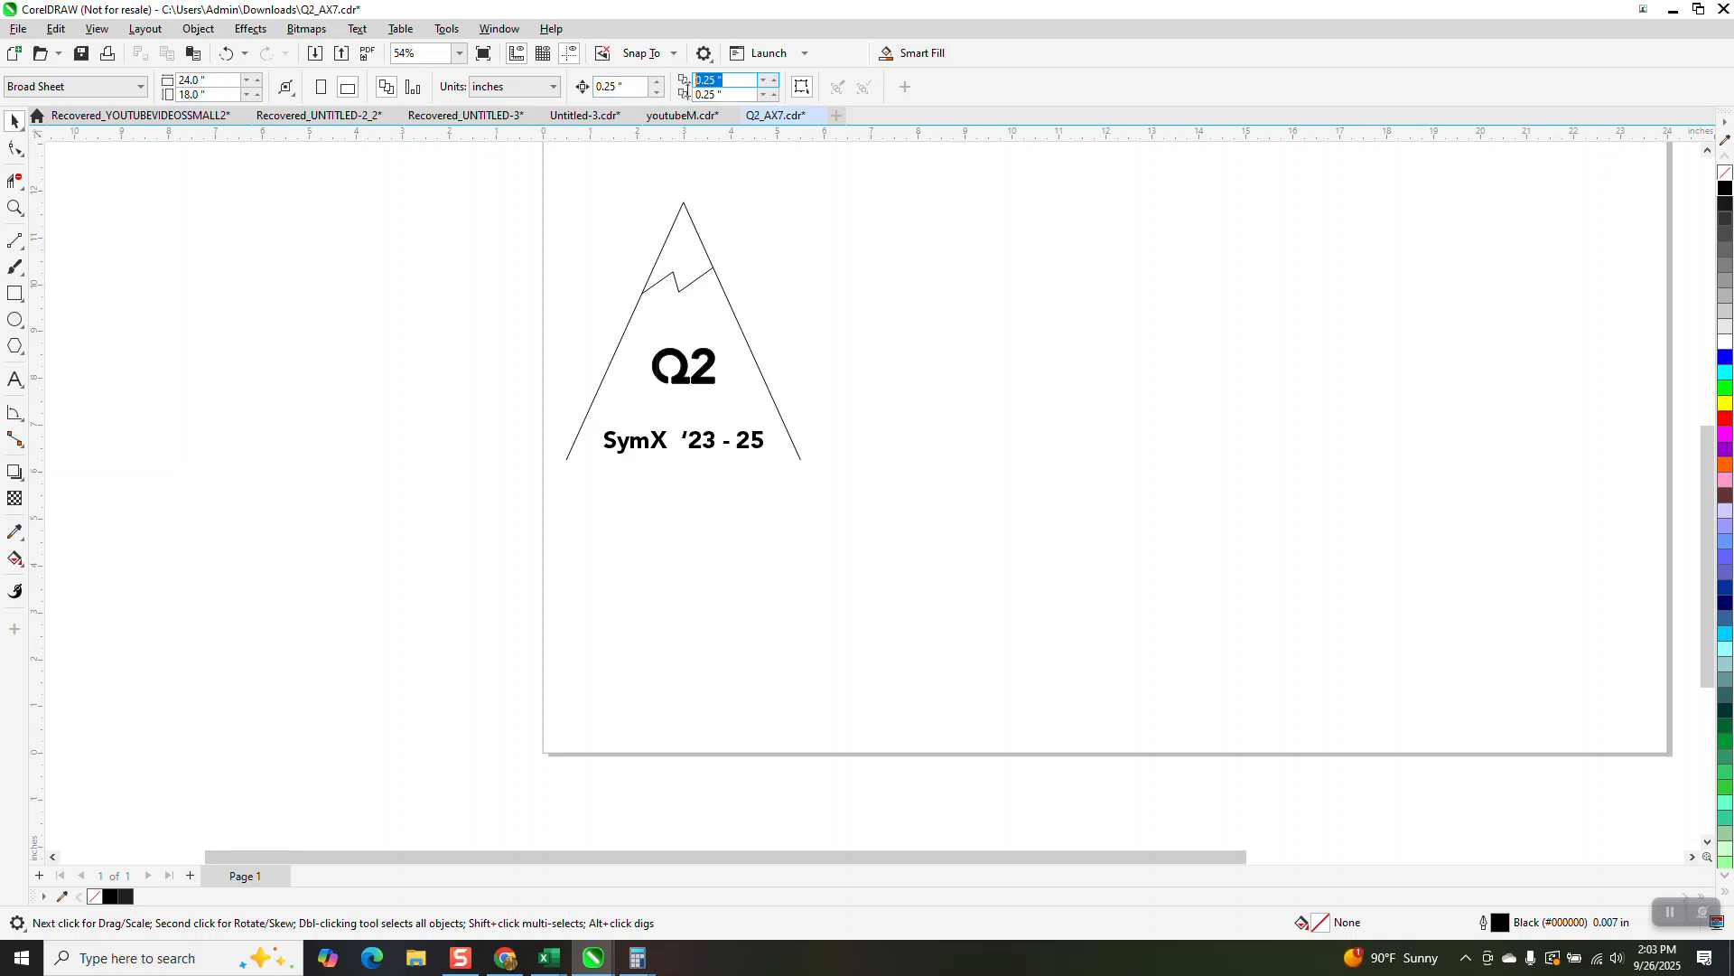
pyautogui.write('0')
pyautogui.press('Tab')
pyautogui.write('0')
pyautogui.click(631, 88)
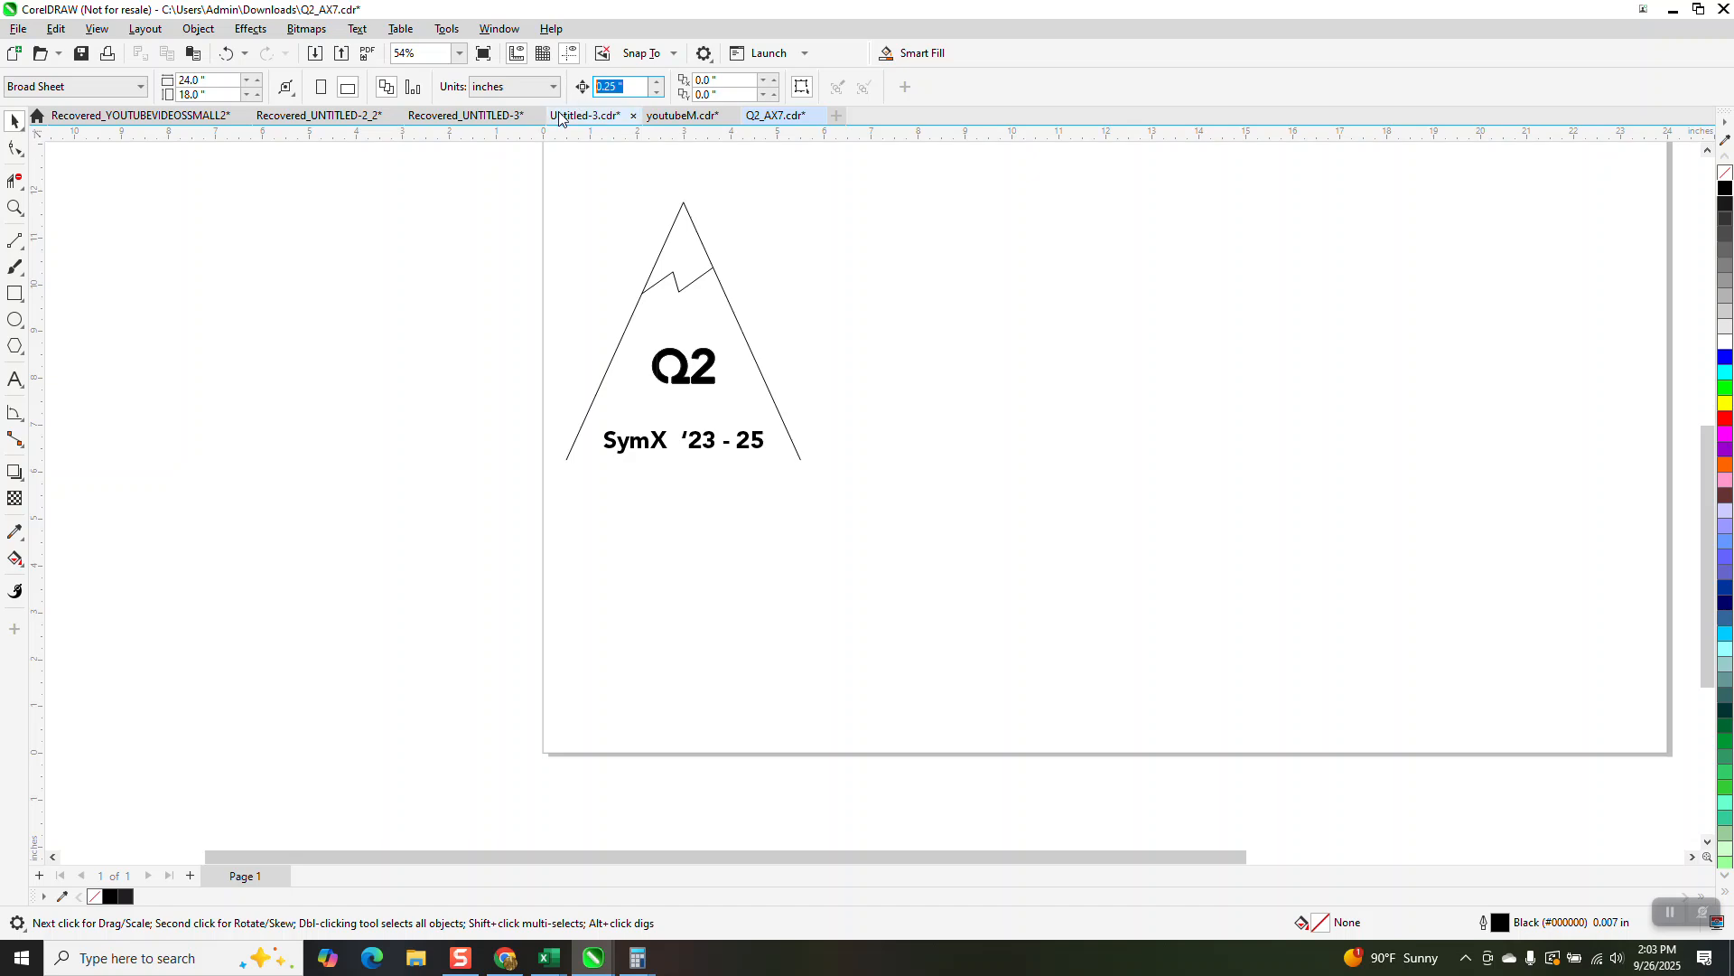
pyautogui.write('2.75')
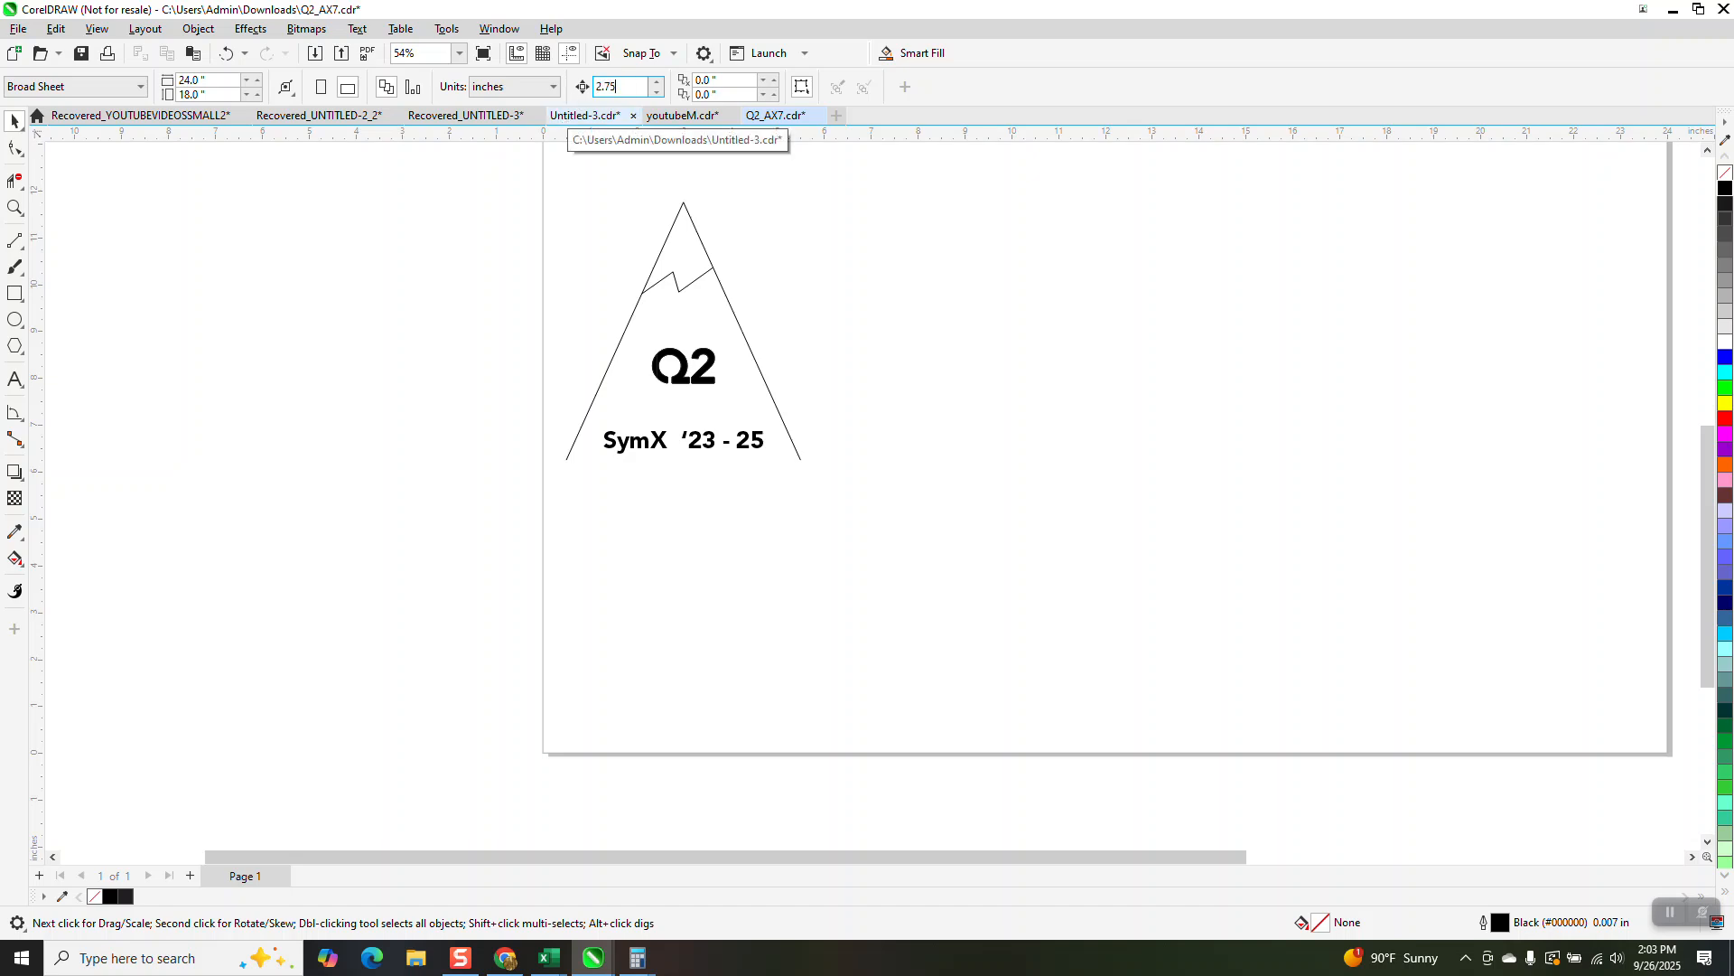
pyautogui.press('Return')
# Step: Try copying the triangle group and moving it about 3.4 inches to the right, and undo the move
pyautogui.click(705, 255)
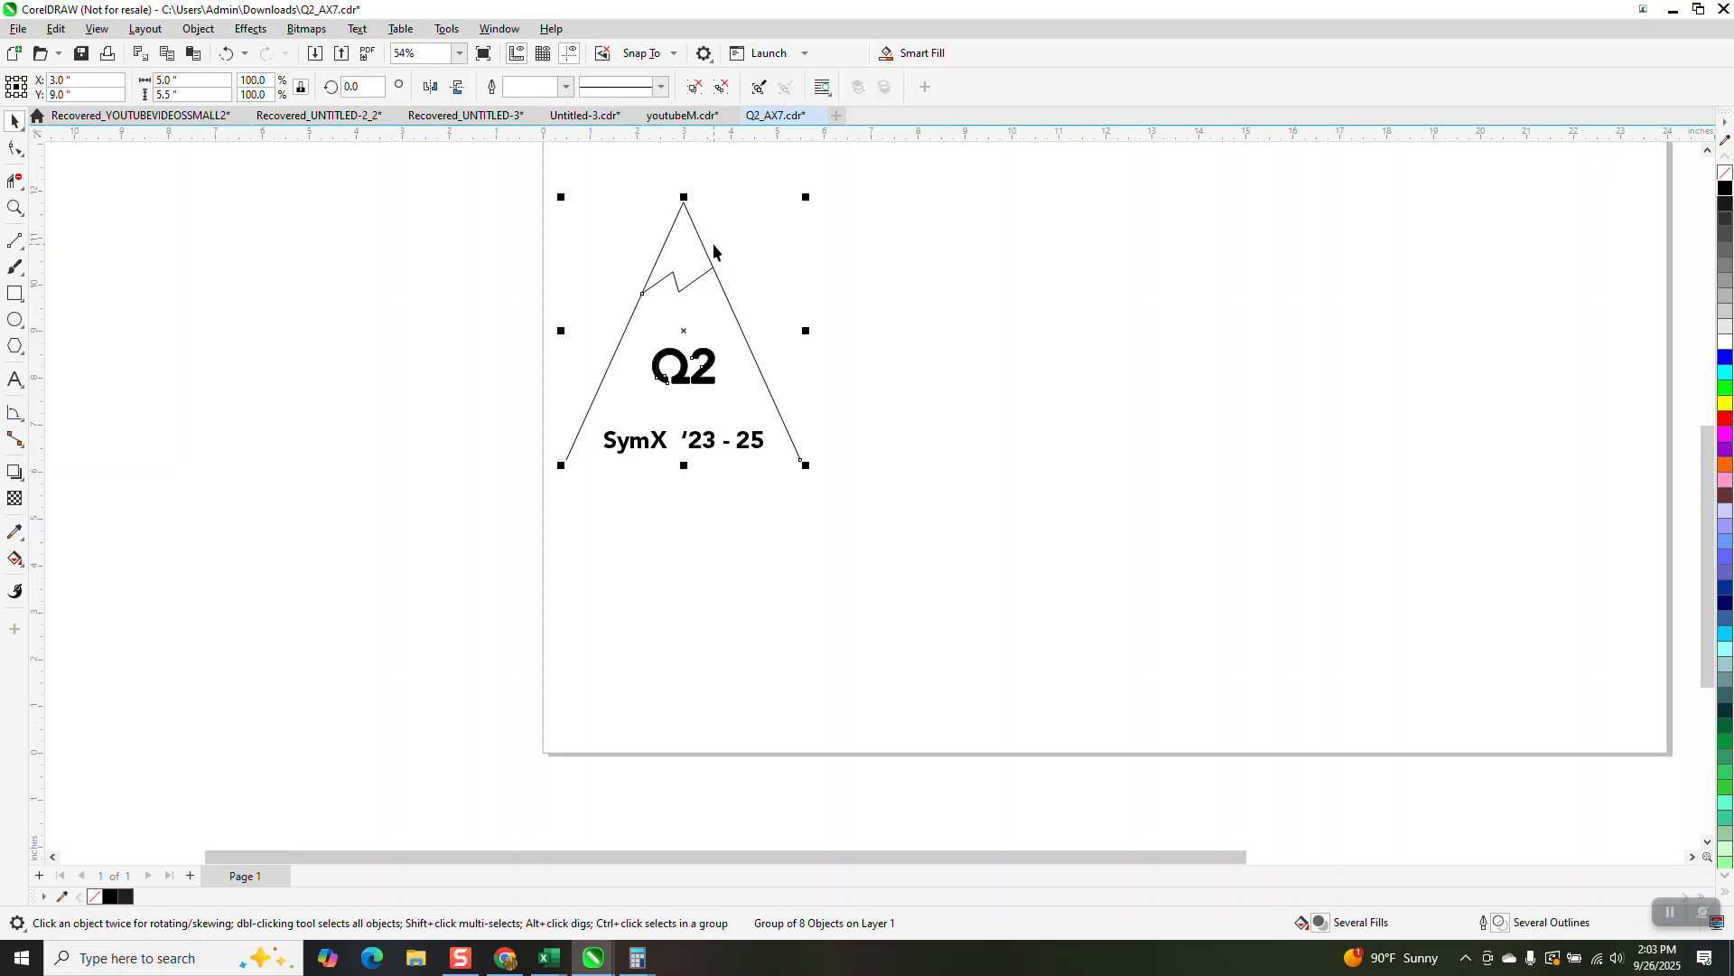
pyautogui.hotkey('ctrl', 'c')
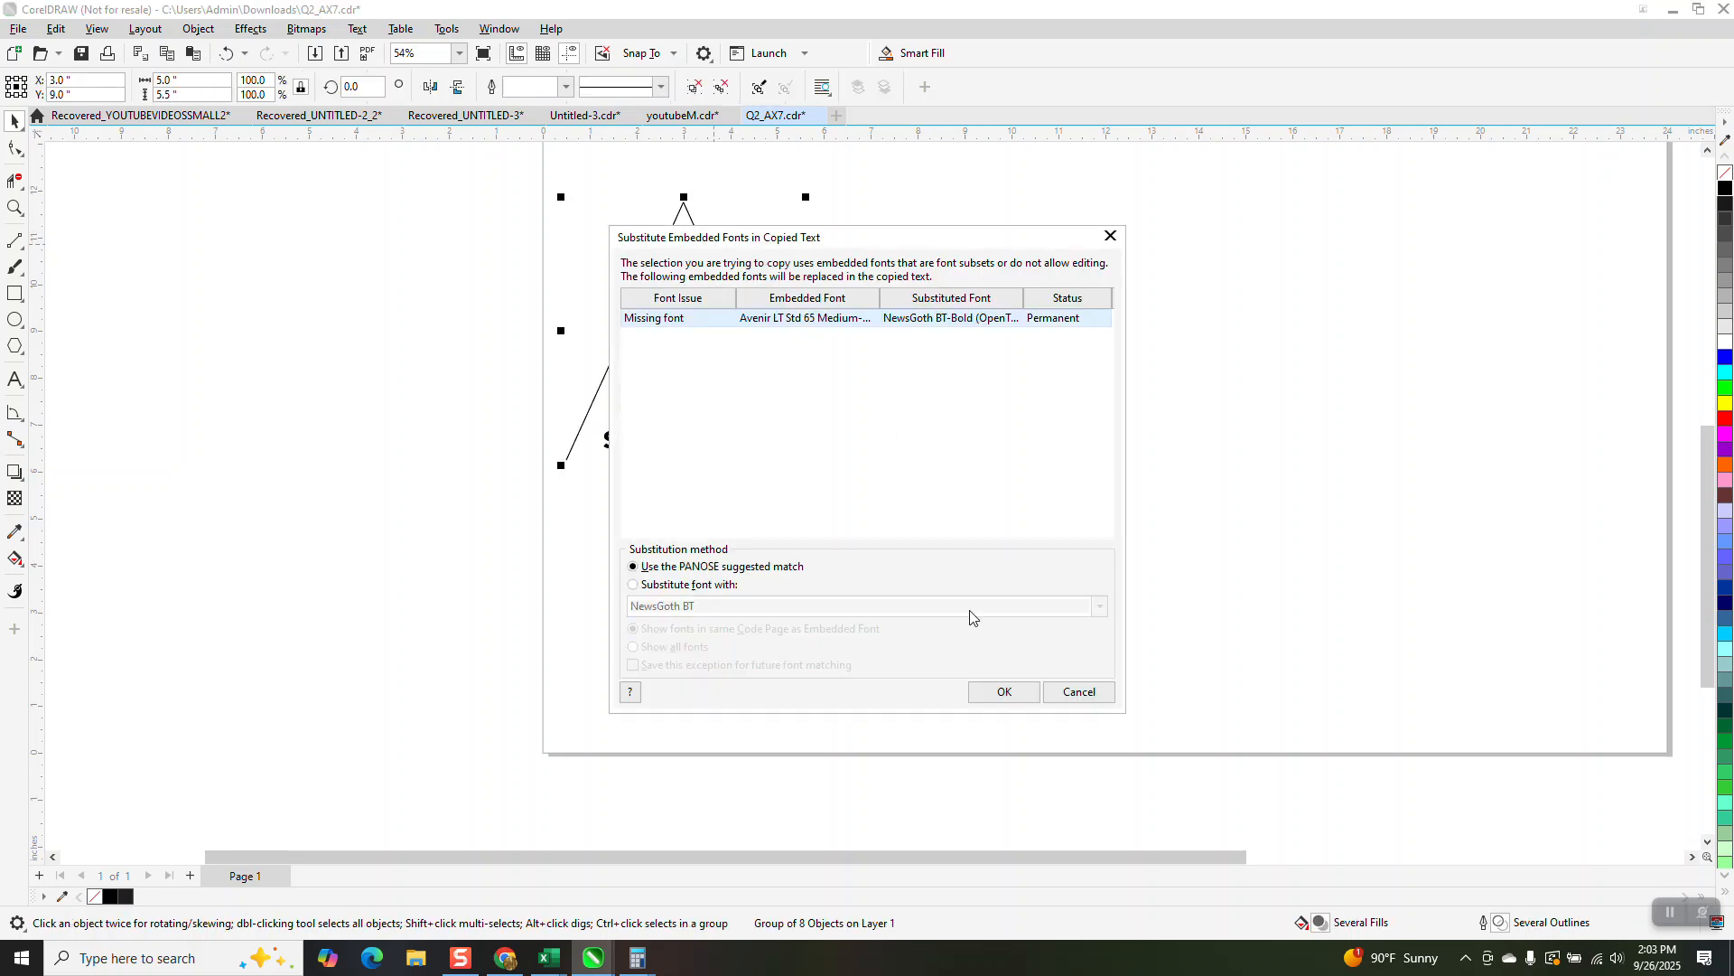
pyautogui.click(1026, 694)
pyautogui.moveTo(683, 331); pyautogui.dragTo(840, 331)
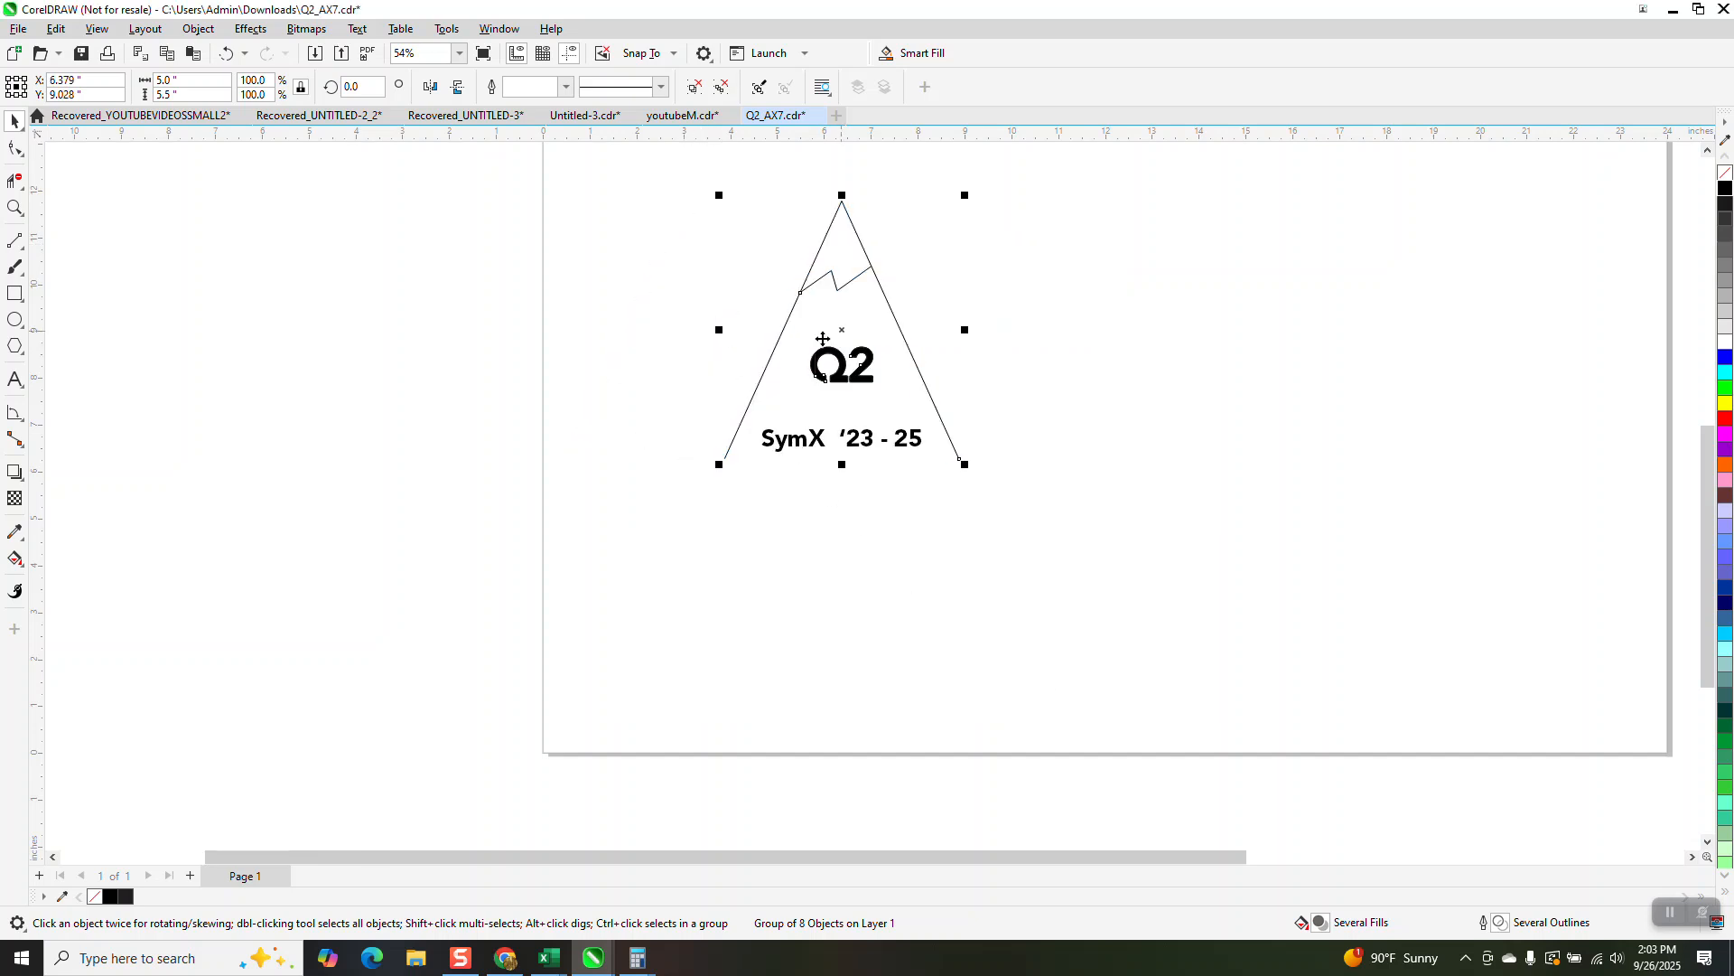
pyautogui.click(226, 54)
# Step: Try mirroring the triangle group vertically, undo the flip, and cancel copying it with substituted fonts
pyautogui.click(458, 87)
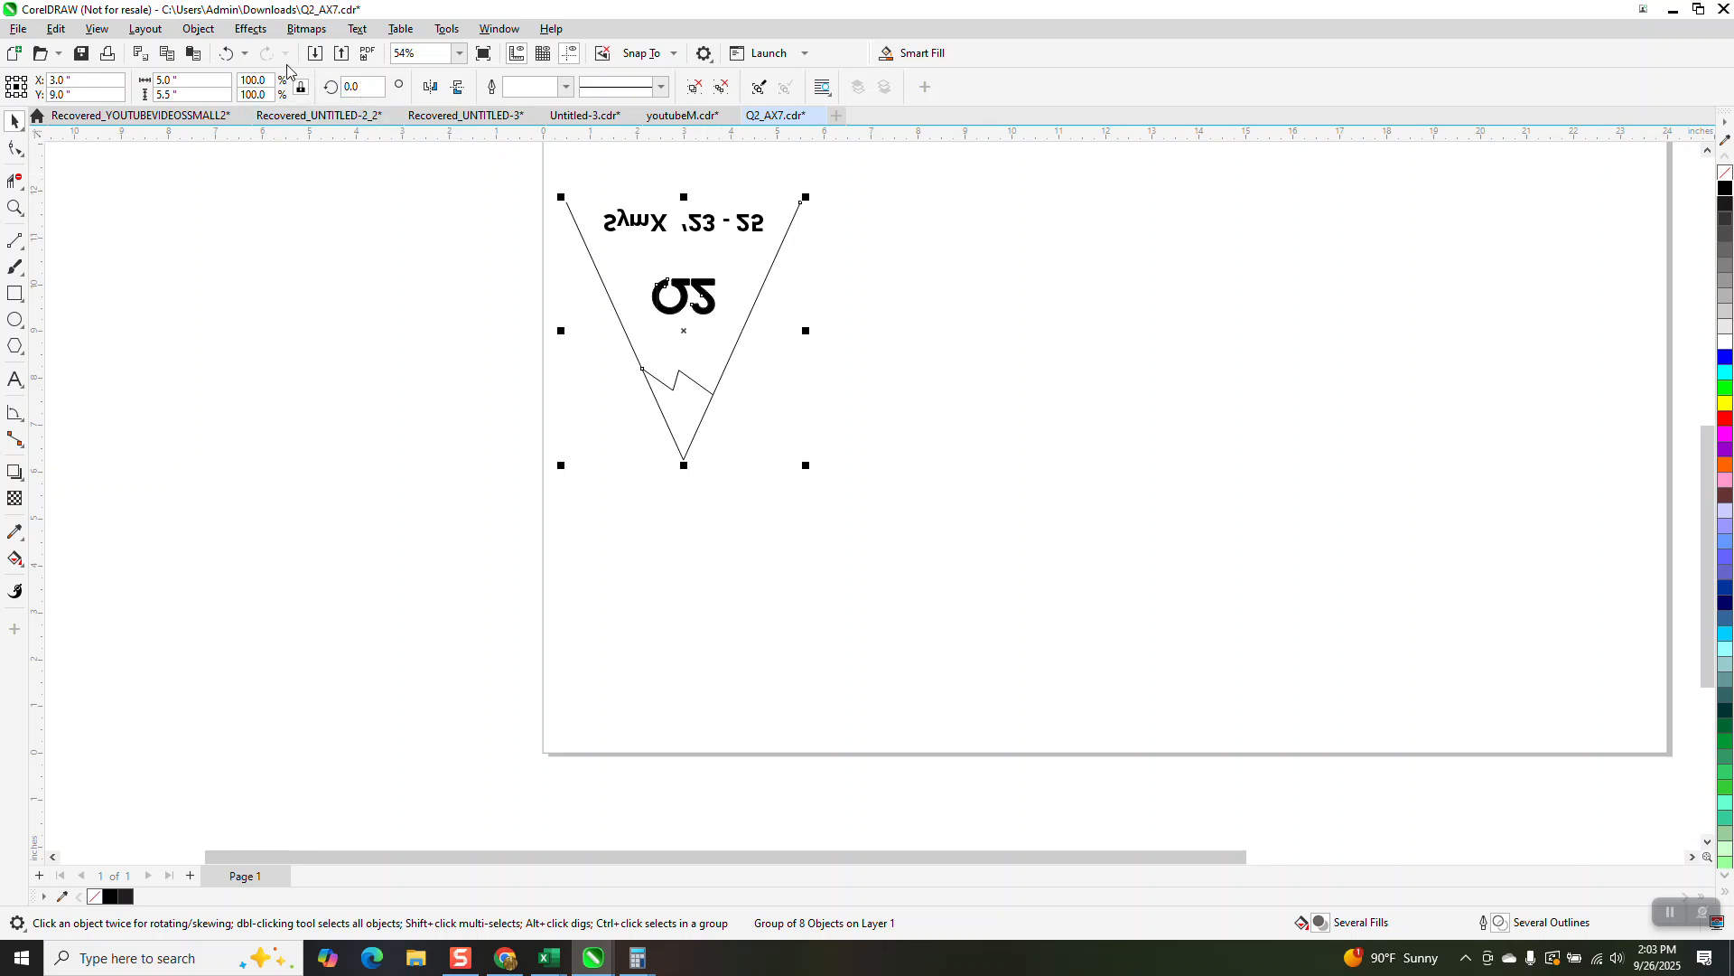
pyautogui.click(227, 54)
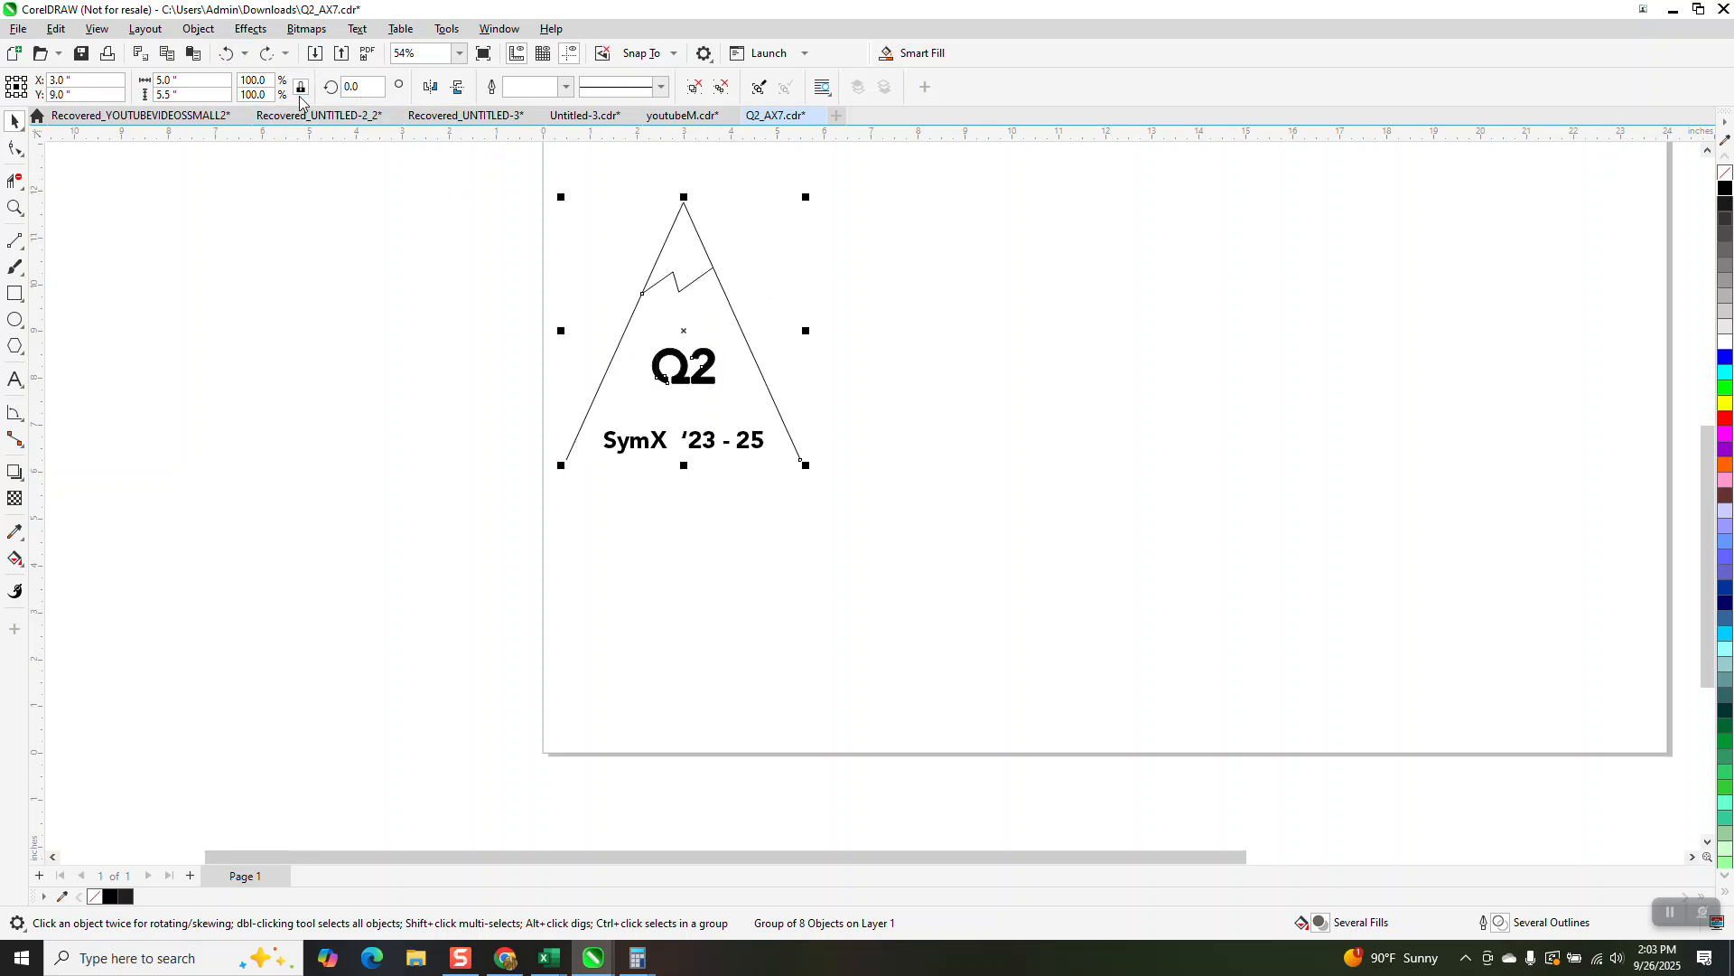
pyautogui.hotkey('ctrl', 'c')
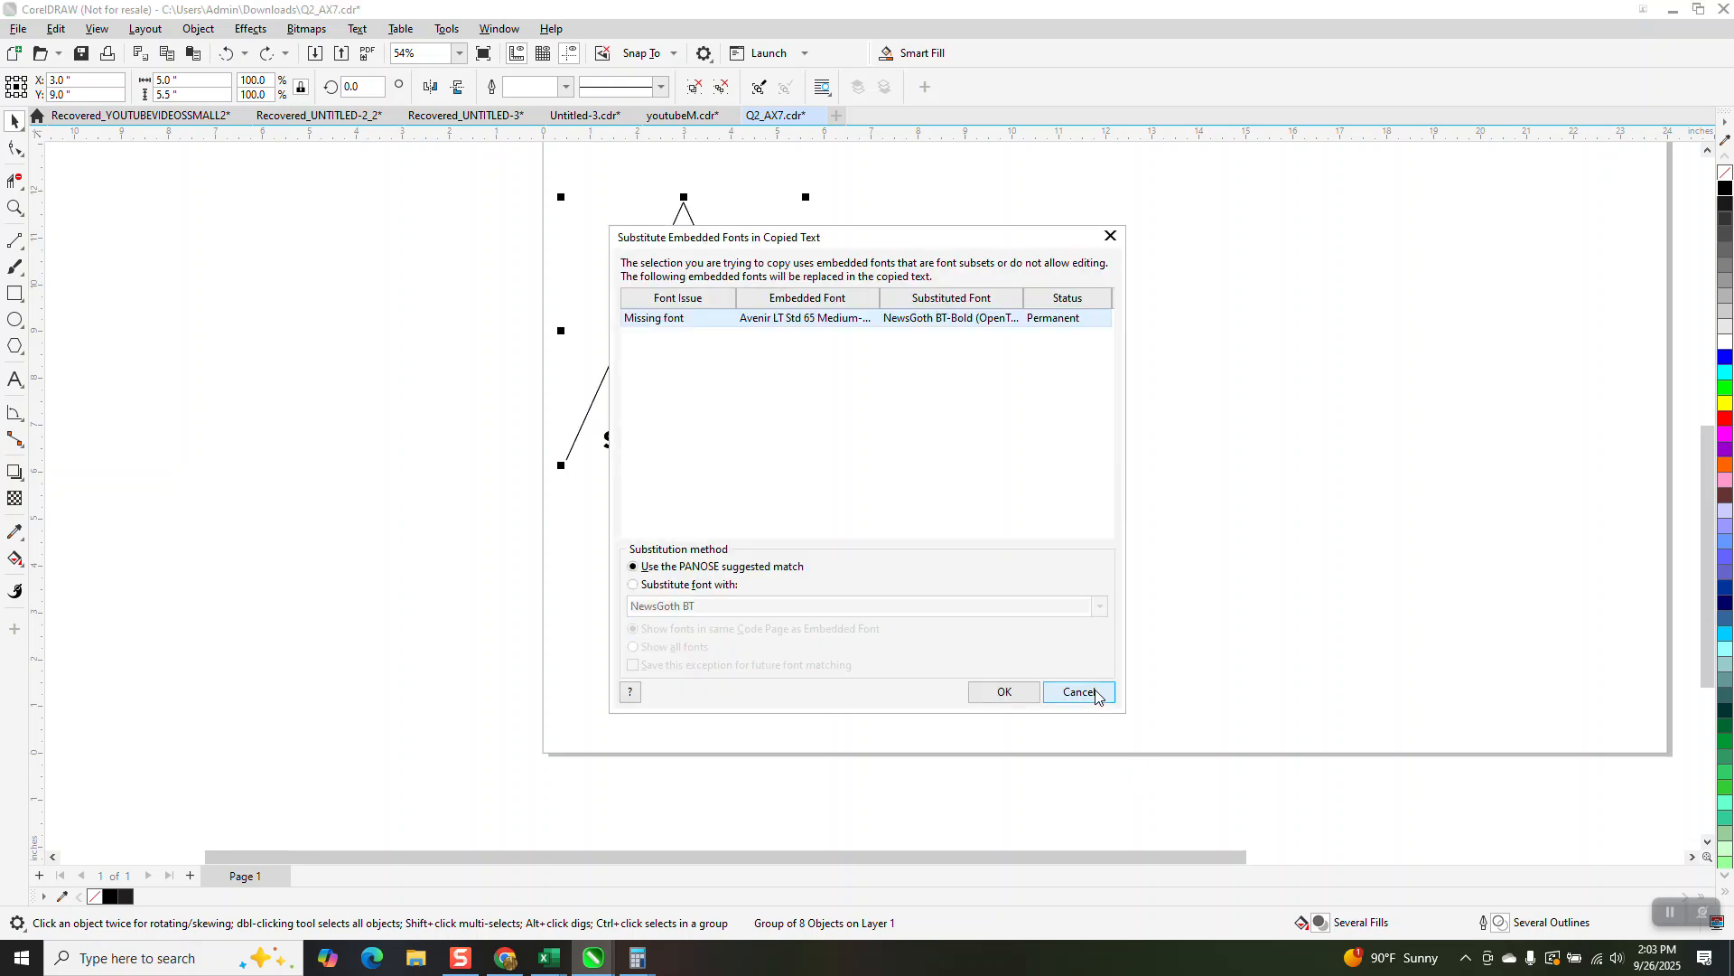
pyautogui.click(1052, 692)
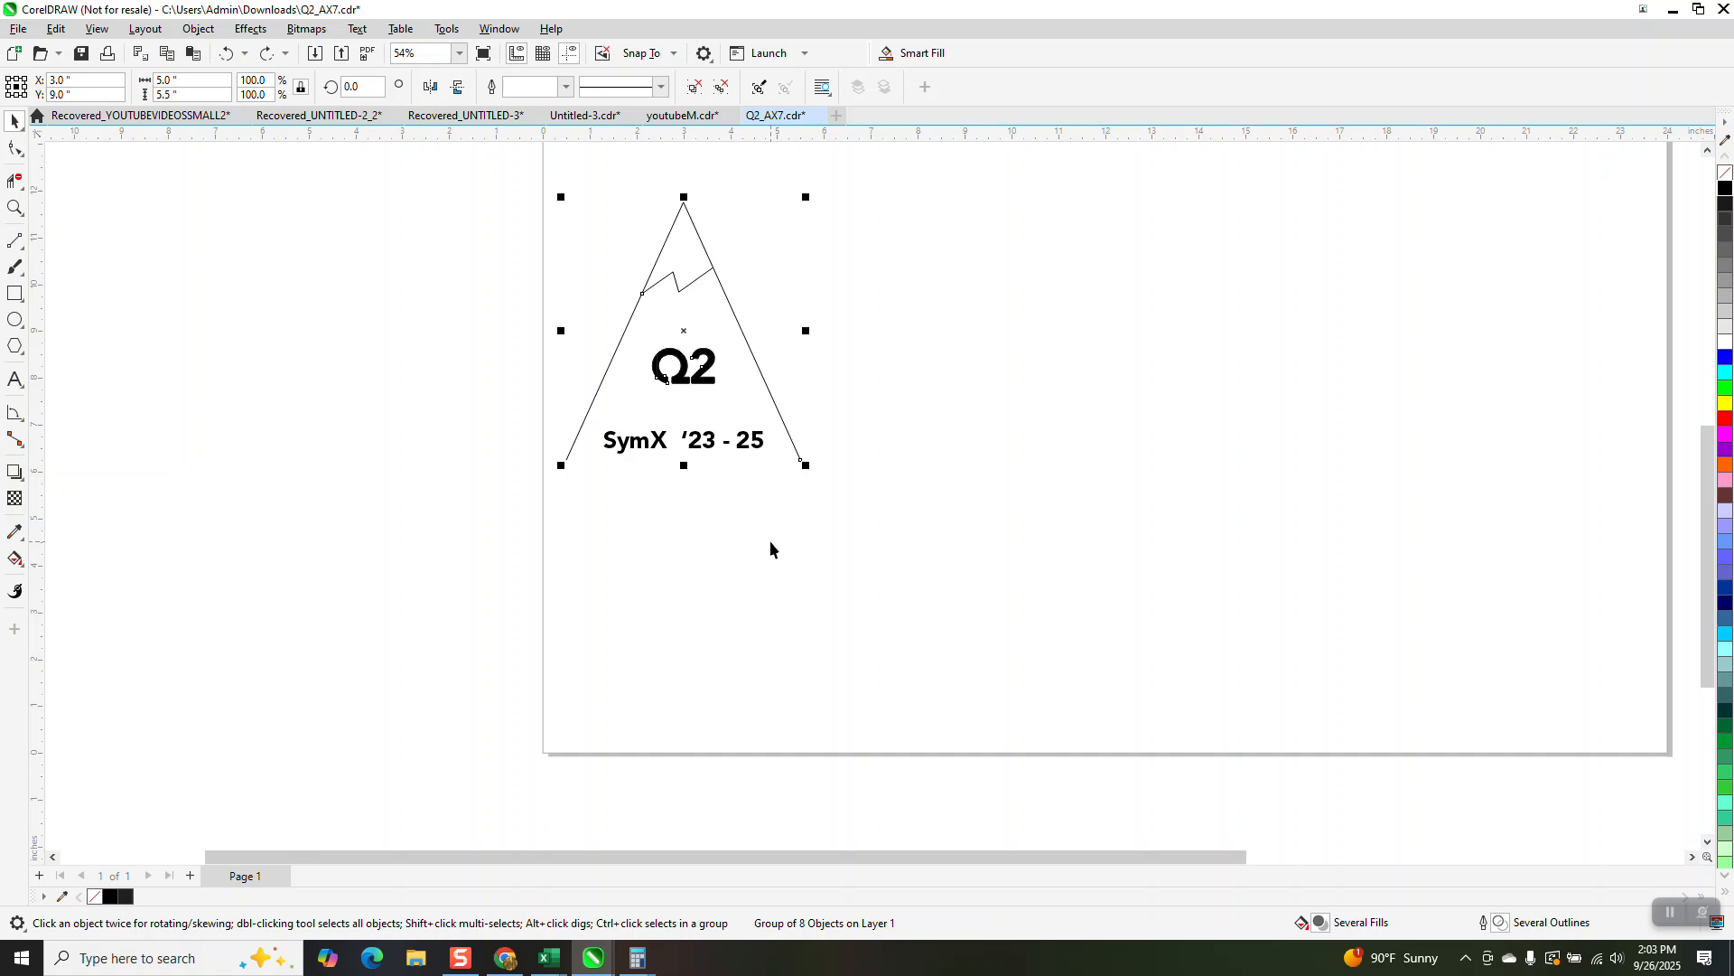
# Step: Duplicate the triangle group in place, accepting the PANOSE suggested font match, and undo a trial move of the duplicate
pyautogui.hotkey('ctrl', 'c')
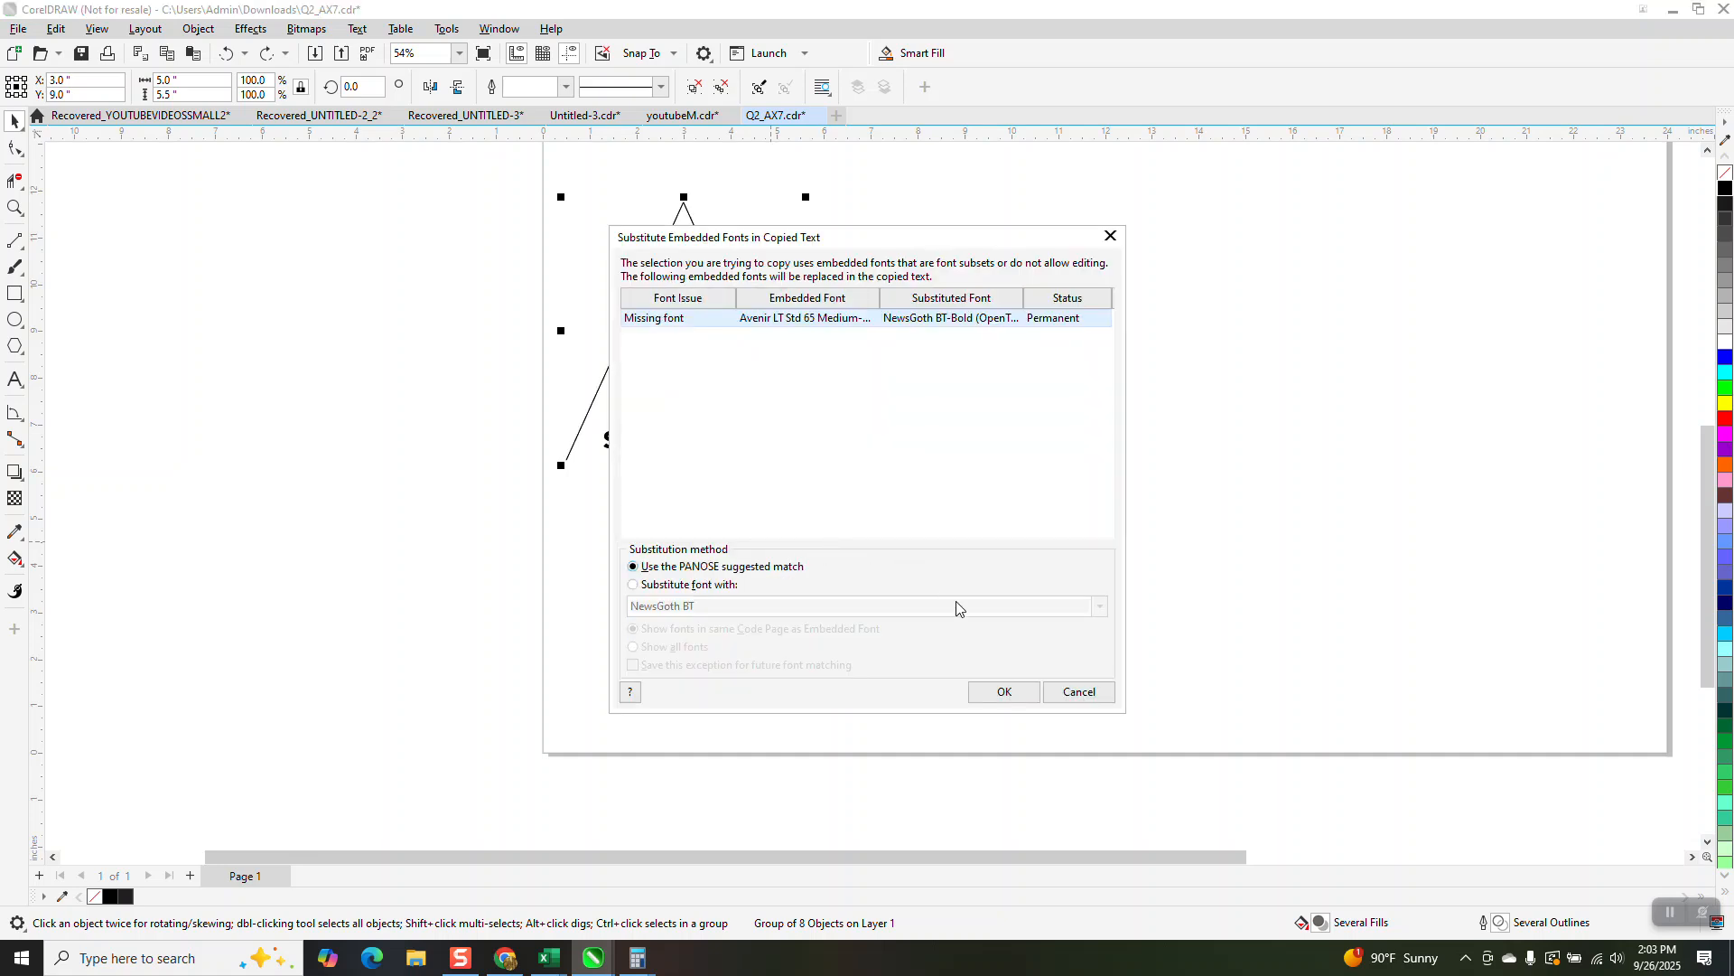
pyautogui.click(1001, 692)
pyautogui.hotkey('ctrl', 'v')
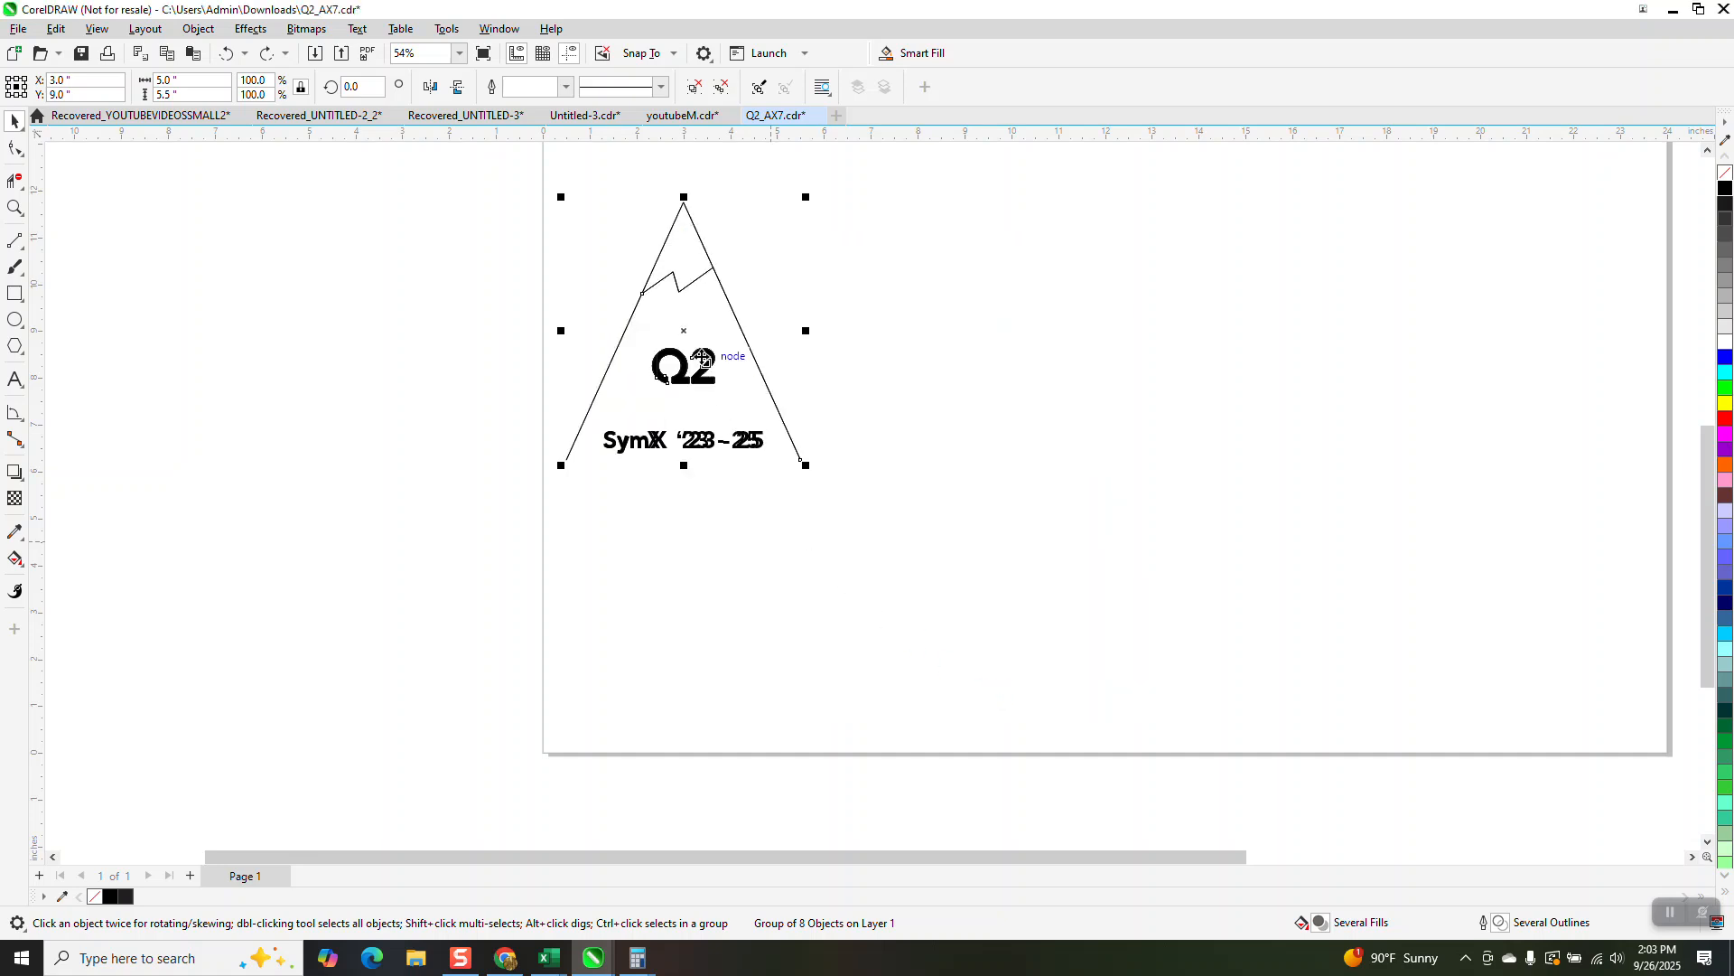
pyautogui.moveTo(699, 336); pyautogui.dragTo(767, 340)
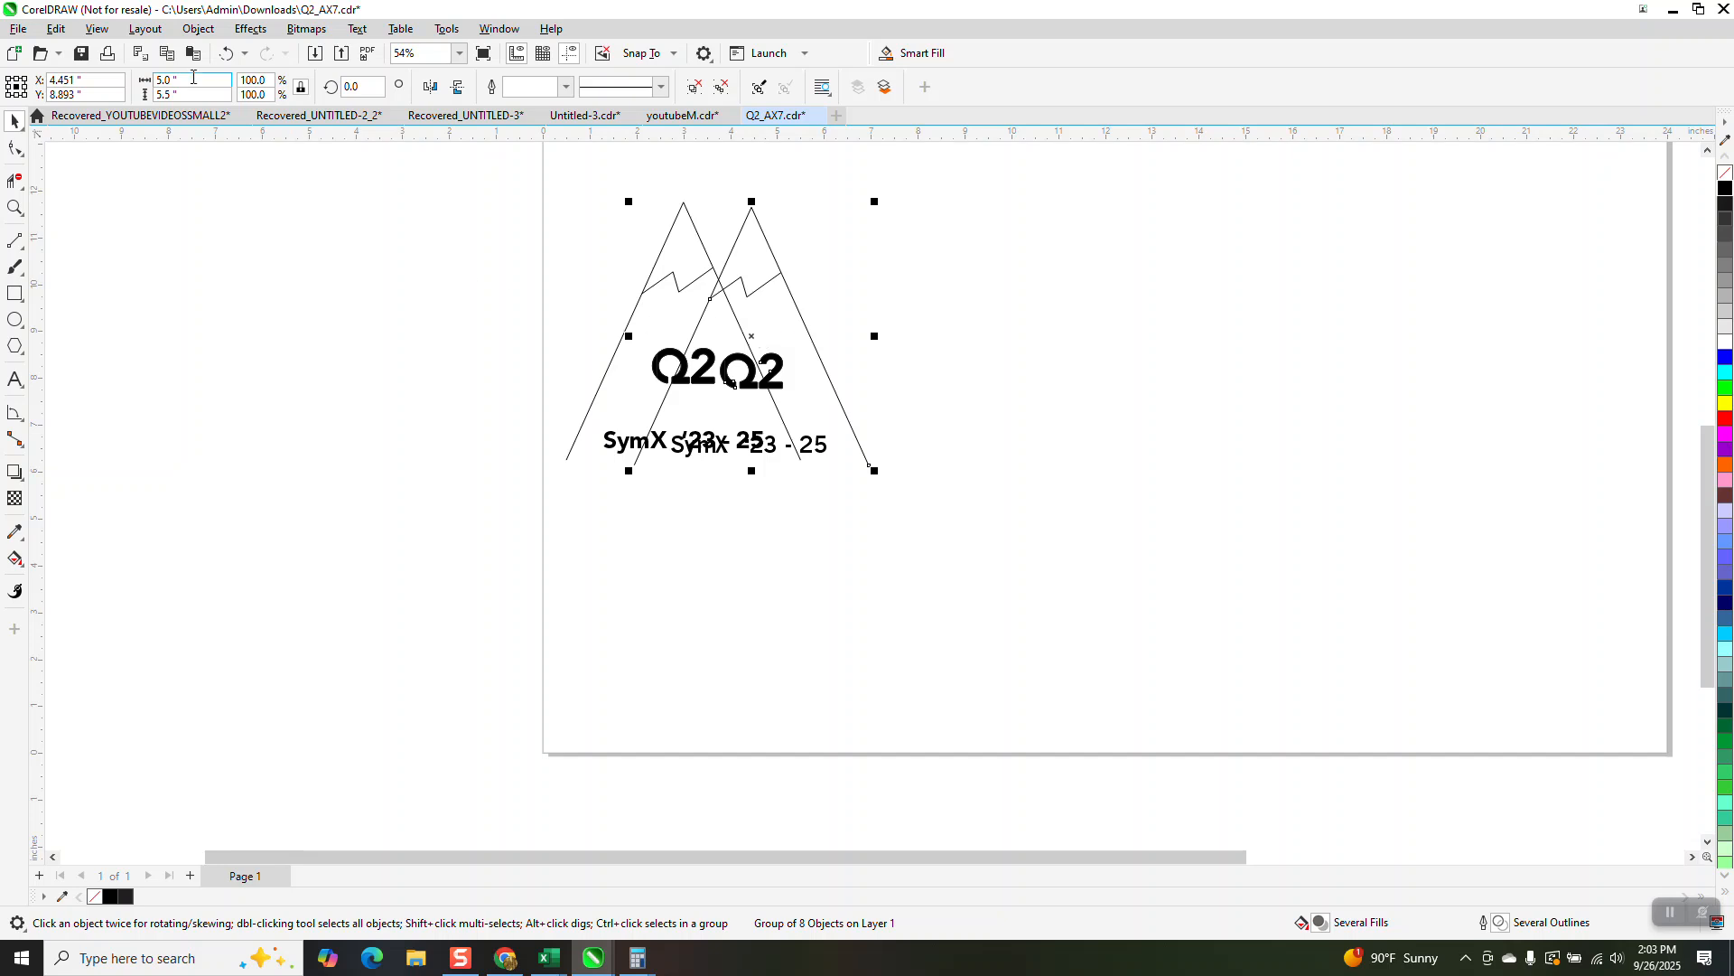
pyautogui.click(226, 54)
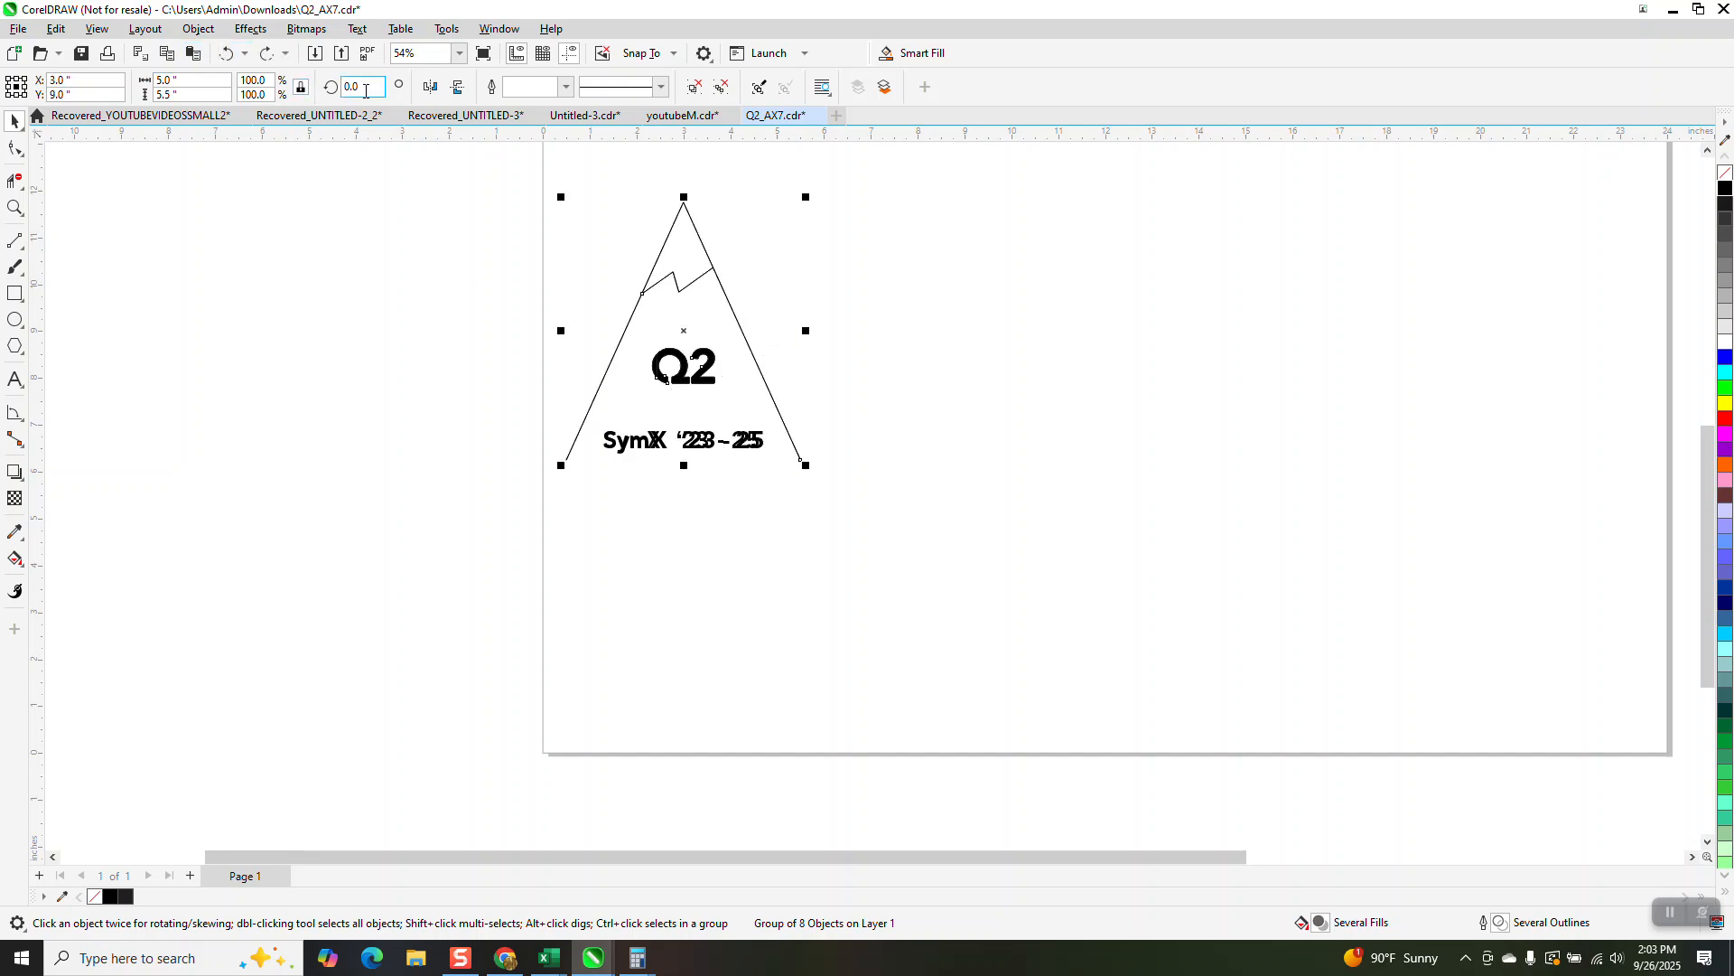
# Step: Rotate the duplicate triangle 180 degrees and nudge it 2.75 inches to the right
pyautogui.write('90')
pyautogui.press('Return')
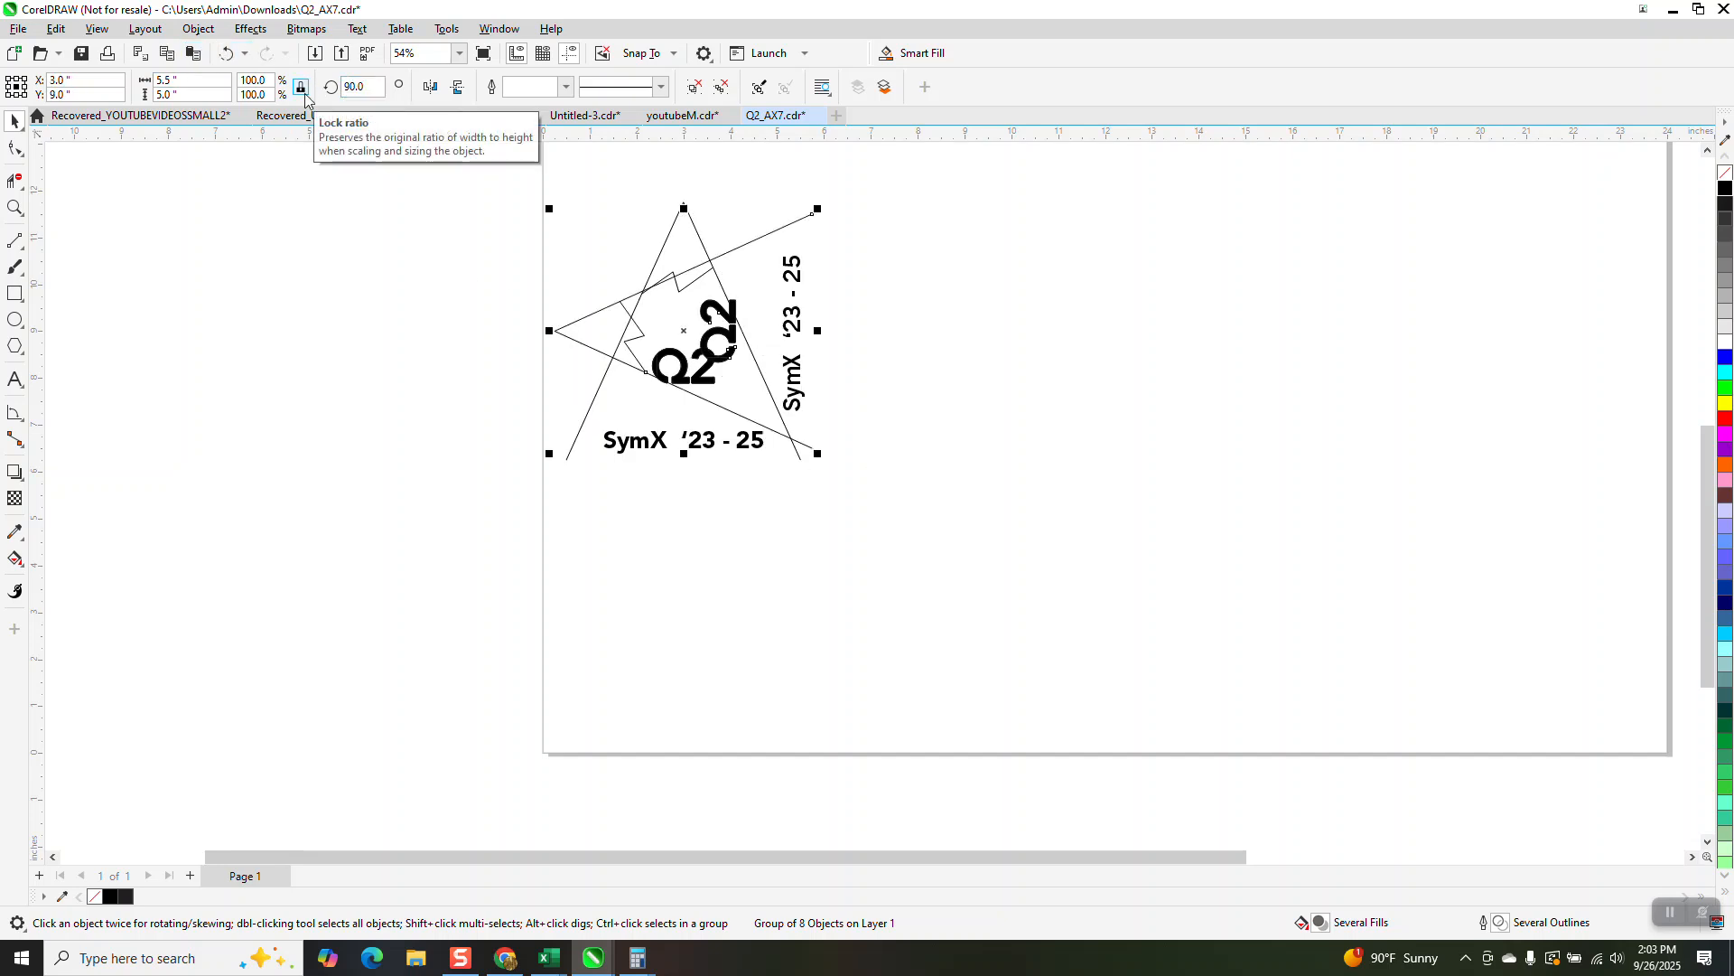
pyautogui.click(361, 87)
pyautogui.write('180')
pyautogui.press('Return')
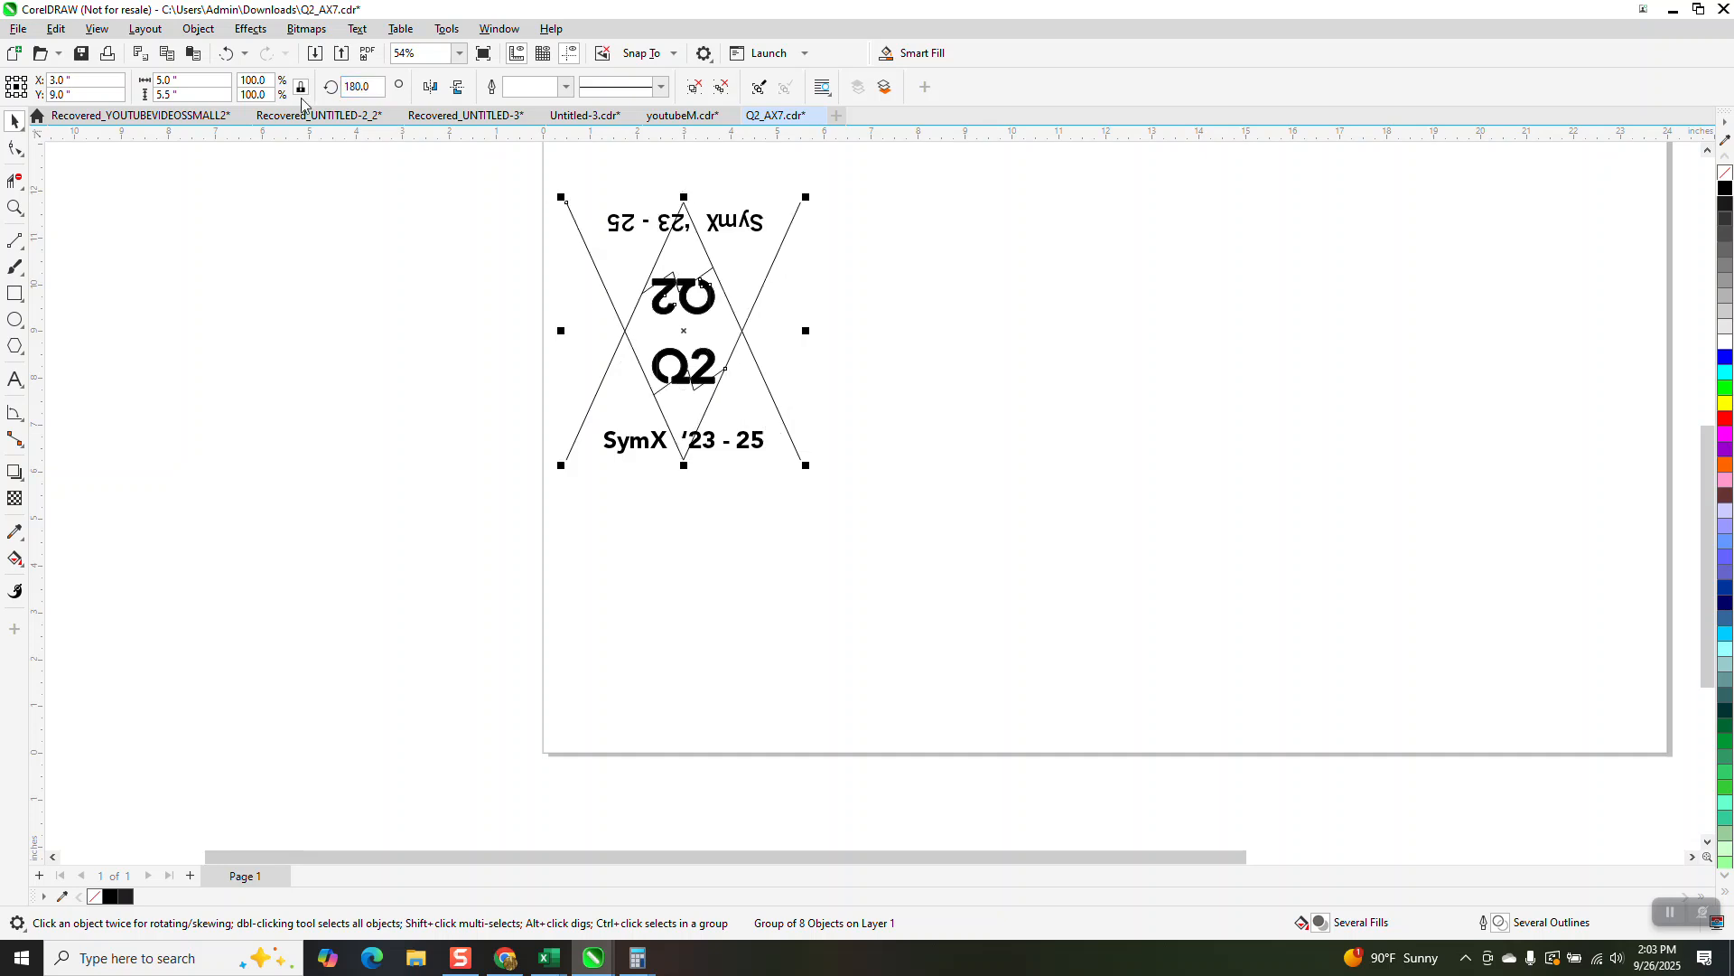
pyautogui.press('Right')
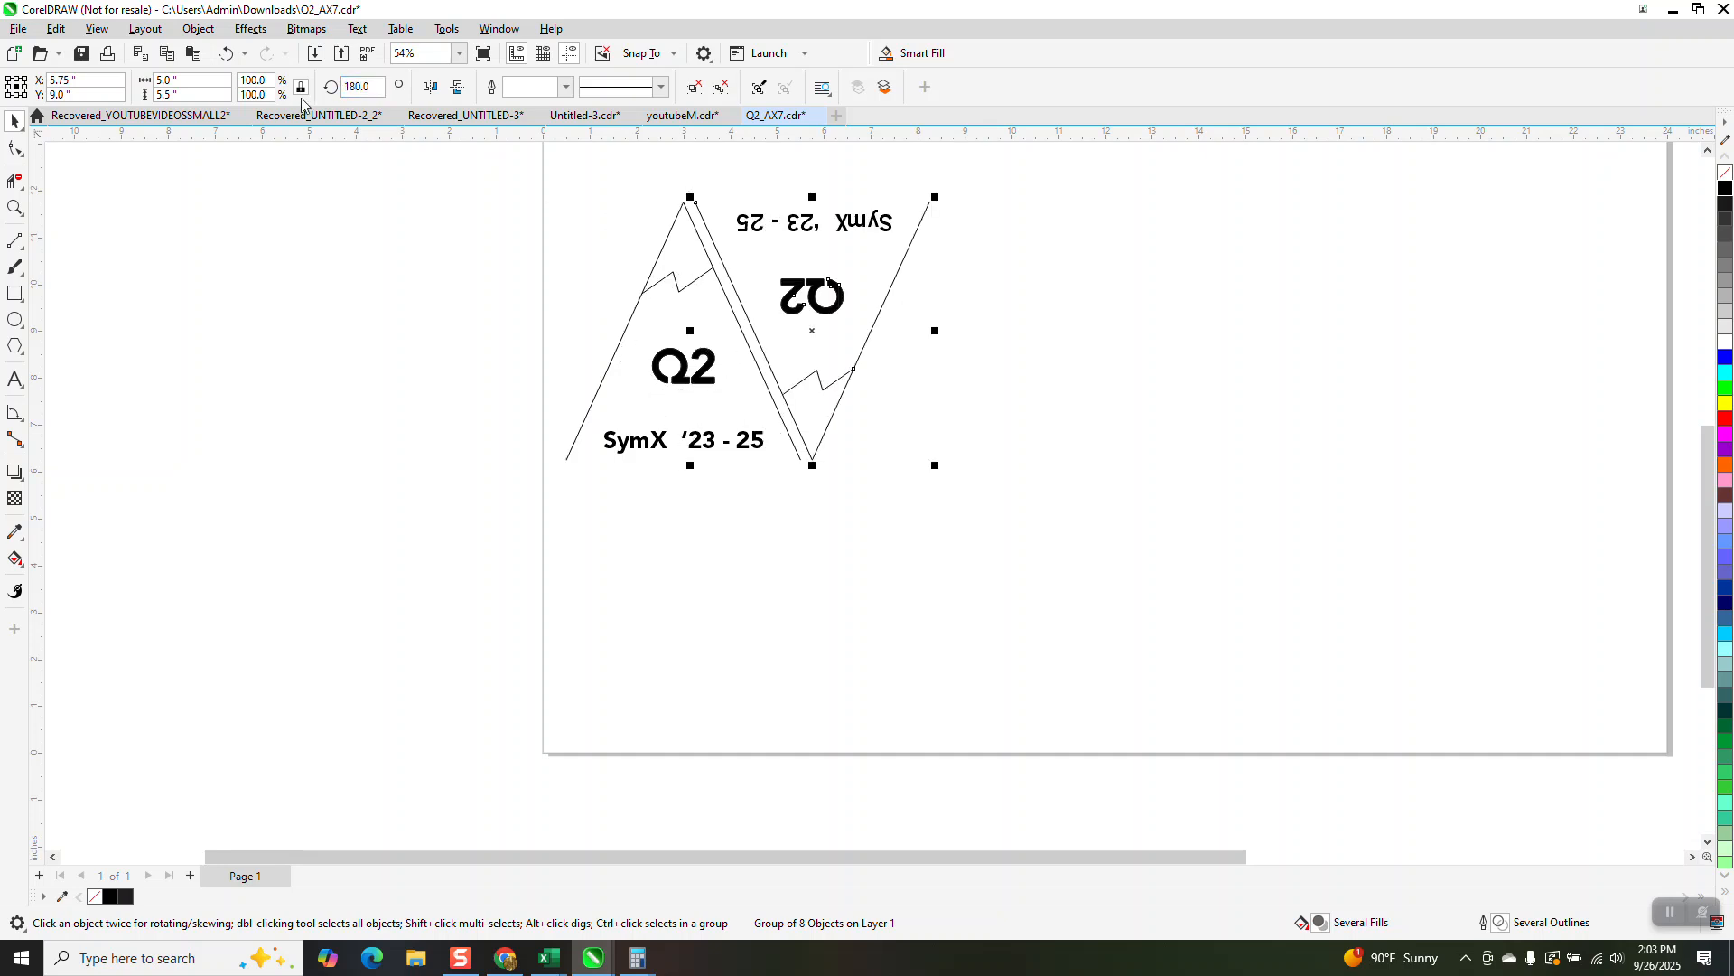
# Step: Move the upright and inverted triangles together 2.75 inches to the right
pyautogui.moveTo(407, 172); pyautogui.dragTo(1062, 556)
pyautogui.hotkey('ctrl', 'c')
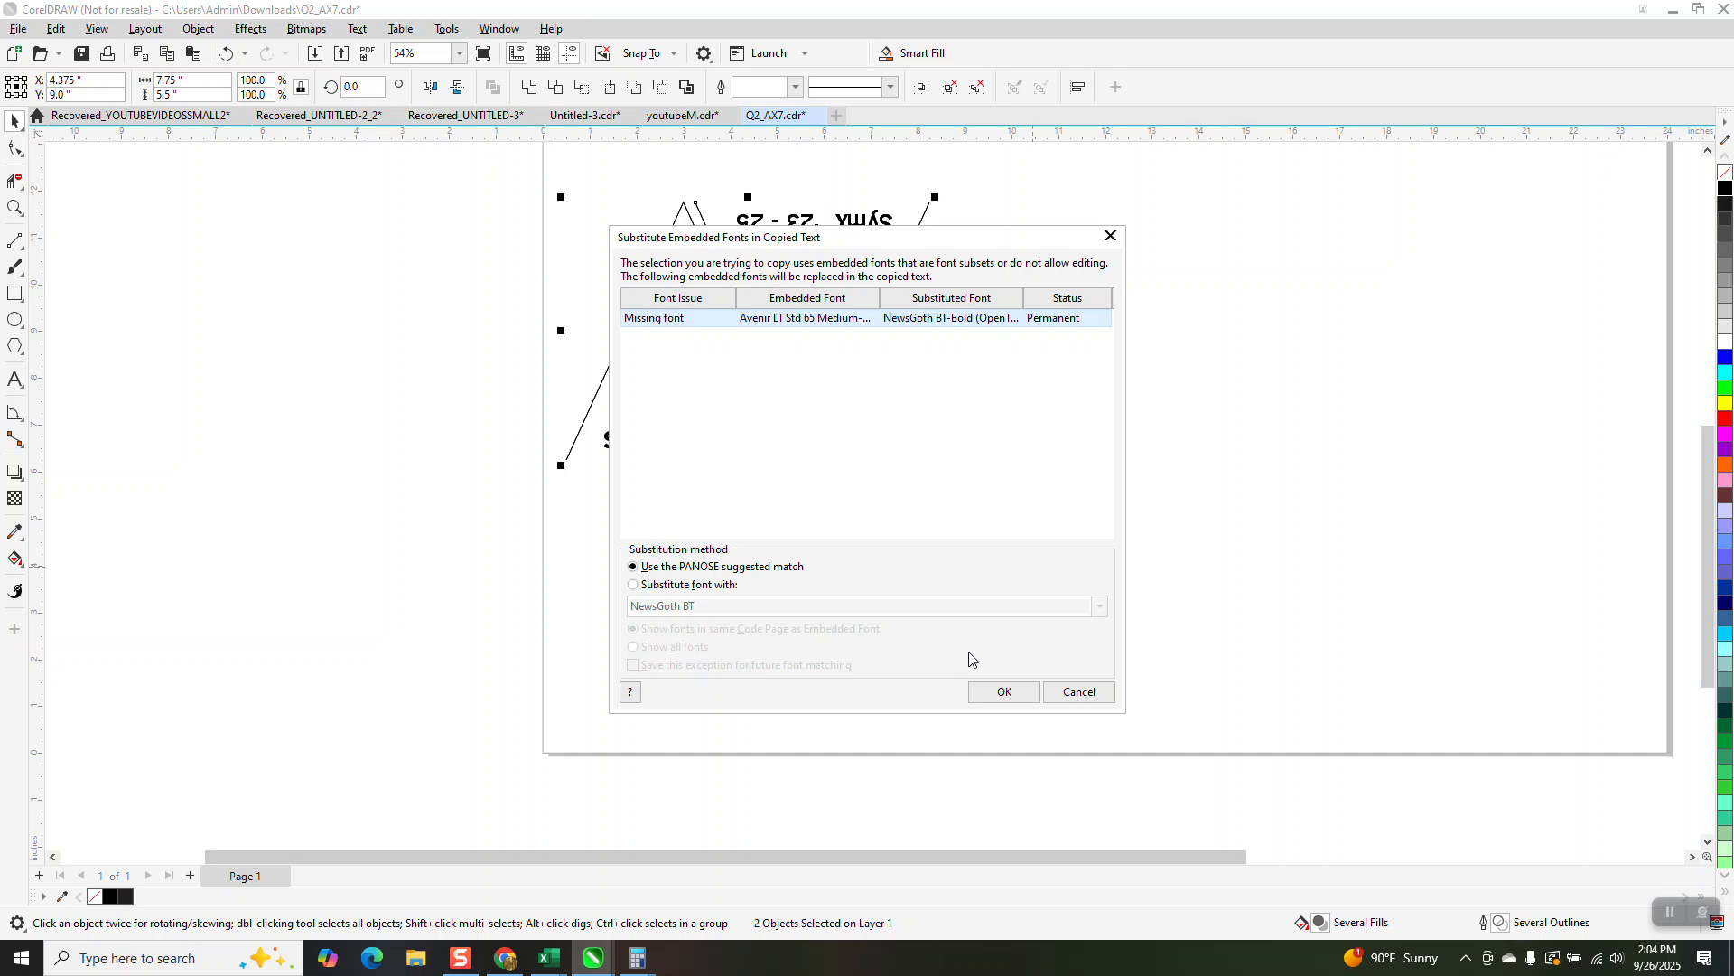
pyautogui.click(1066, 691)
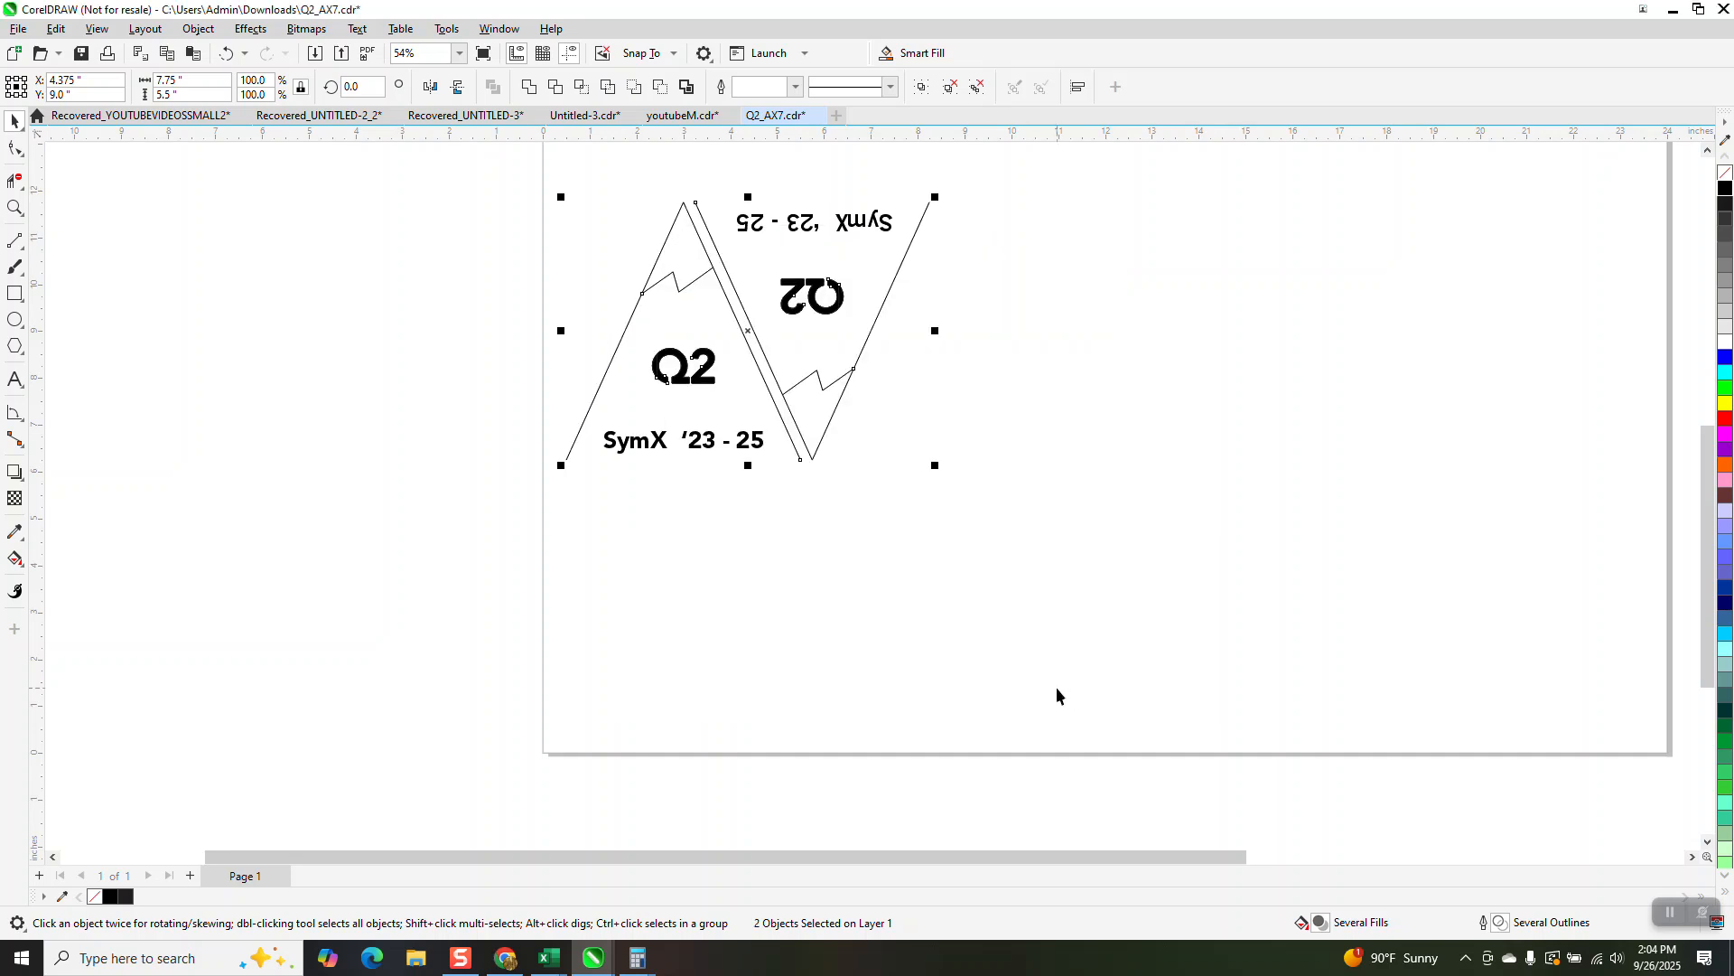
pyautogui.press('Right')
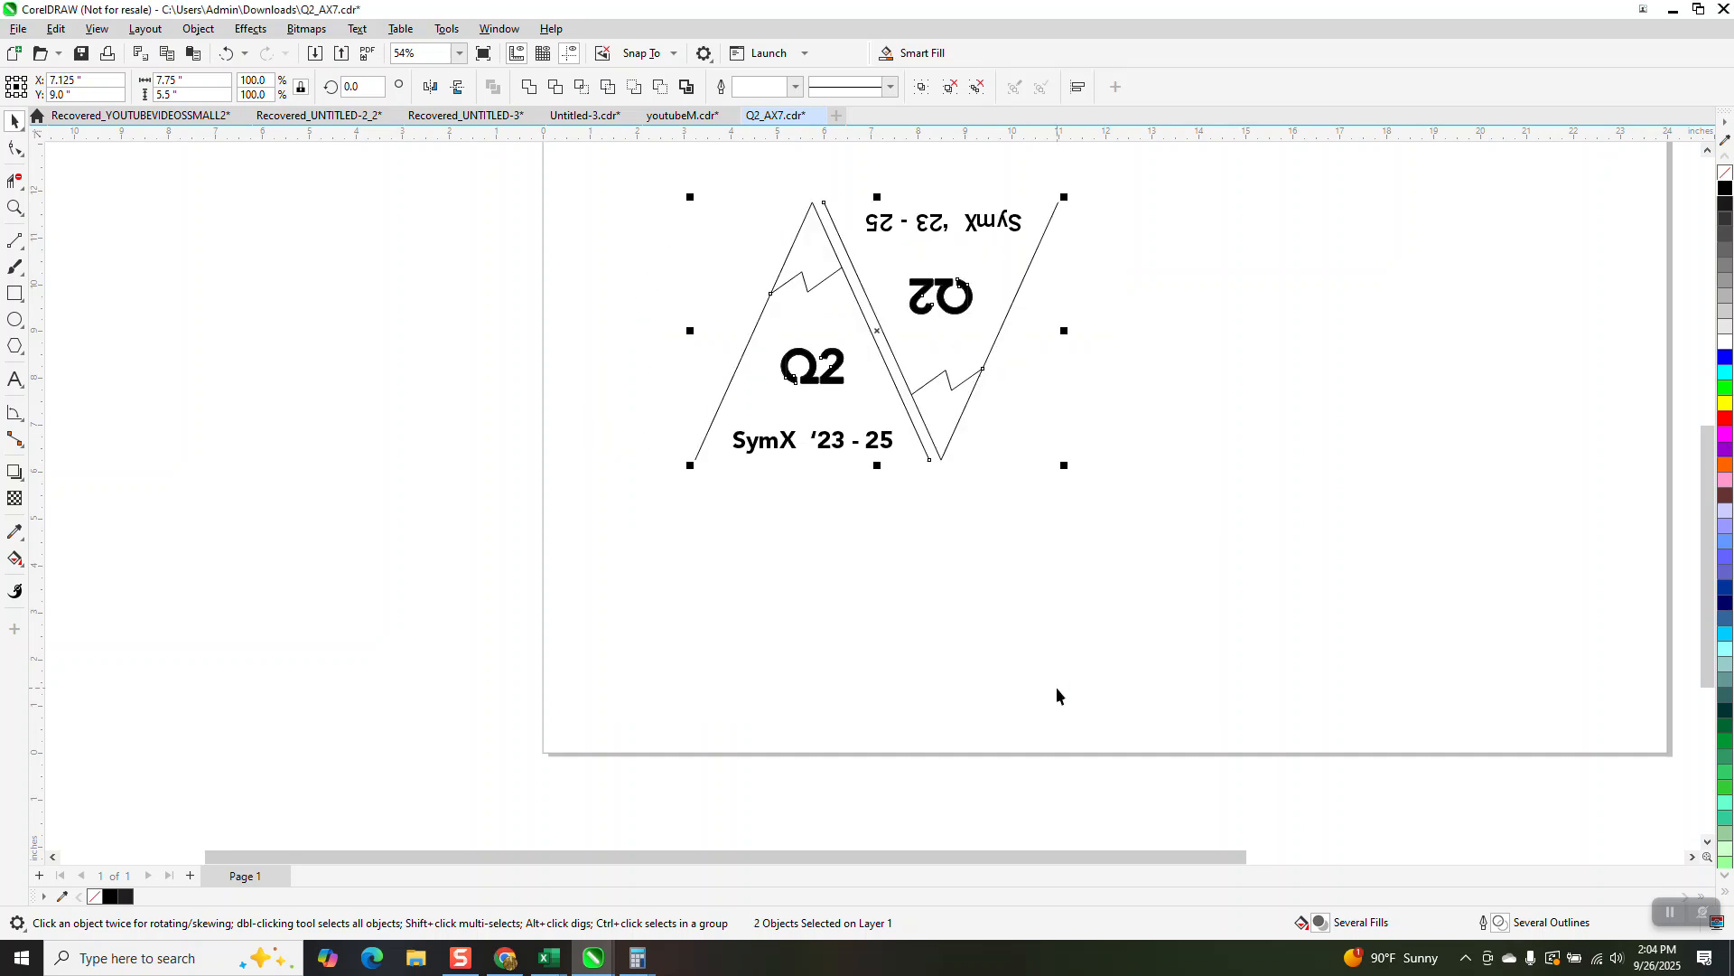
# Step: Copy the triangle pair with the PANOSE font match and paste it twice, placing each copy 5.5 inches further right
pyautogui.hotkey('ctrl', 'c')
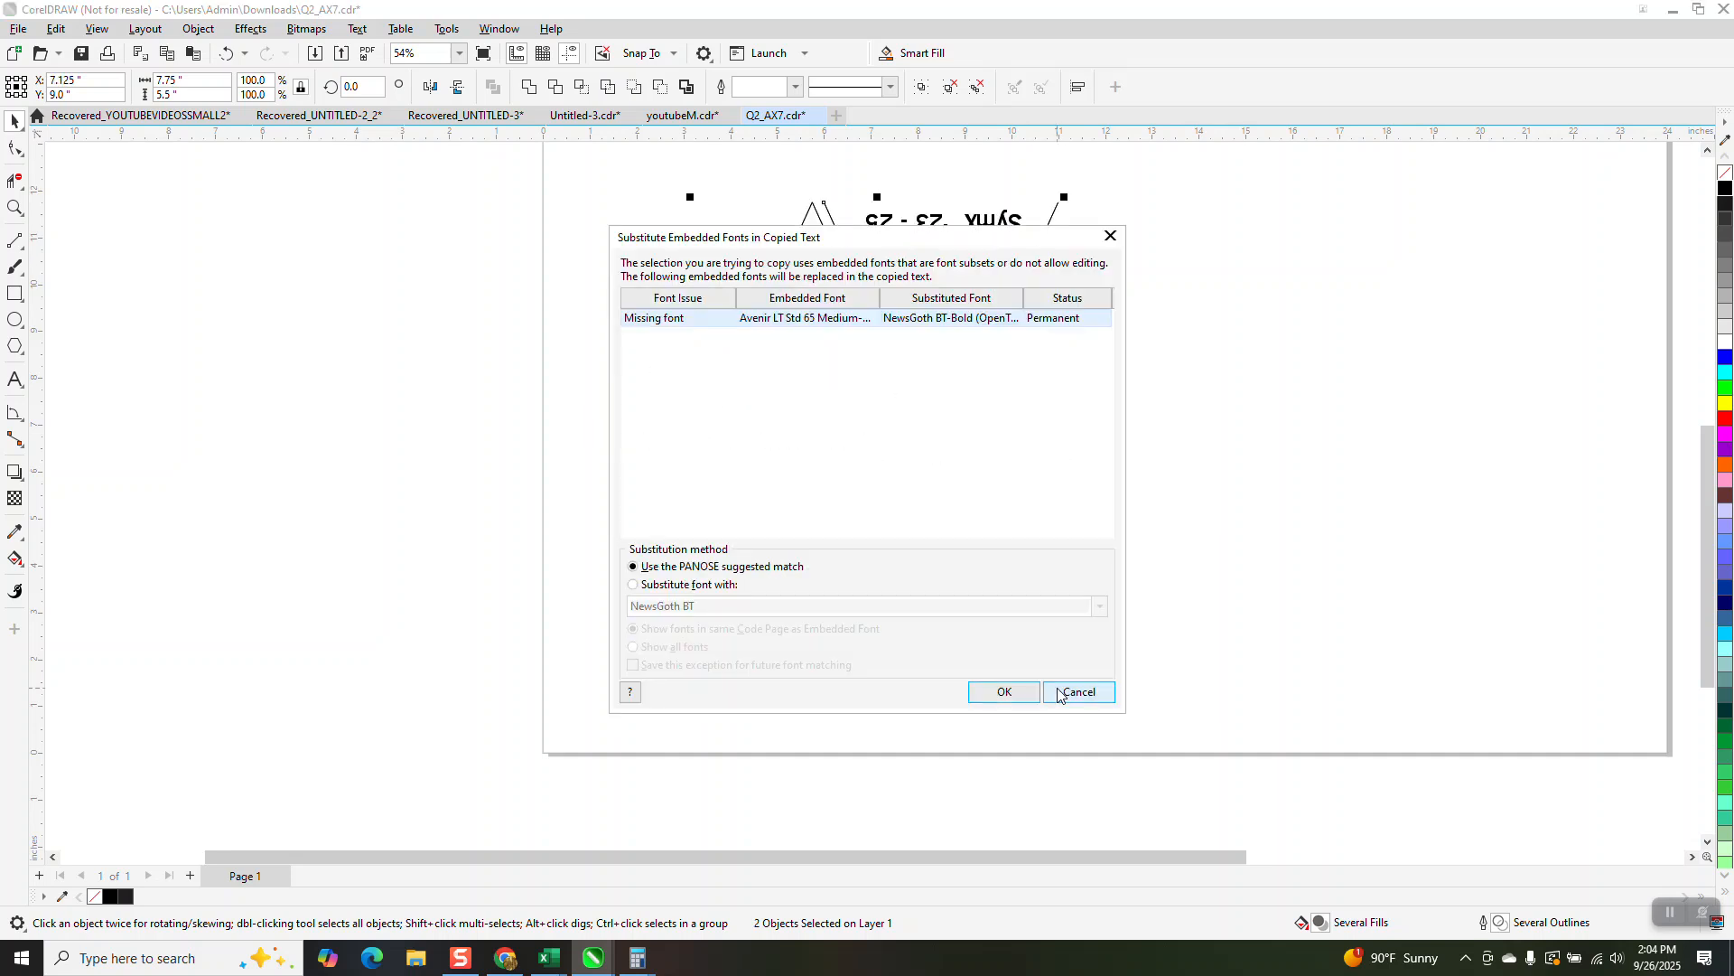
pyautogui.click(1016, 697)
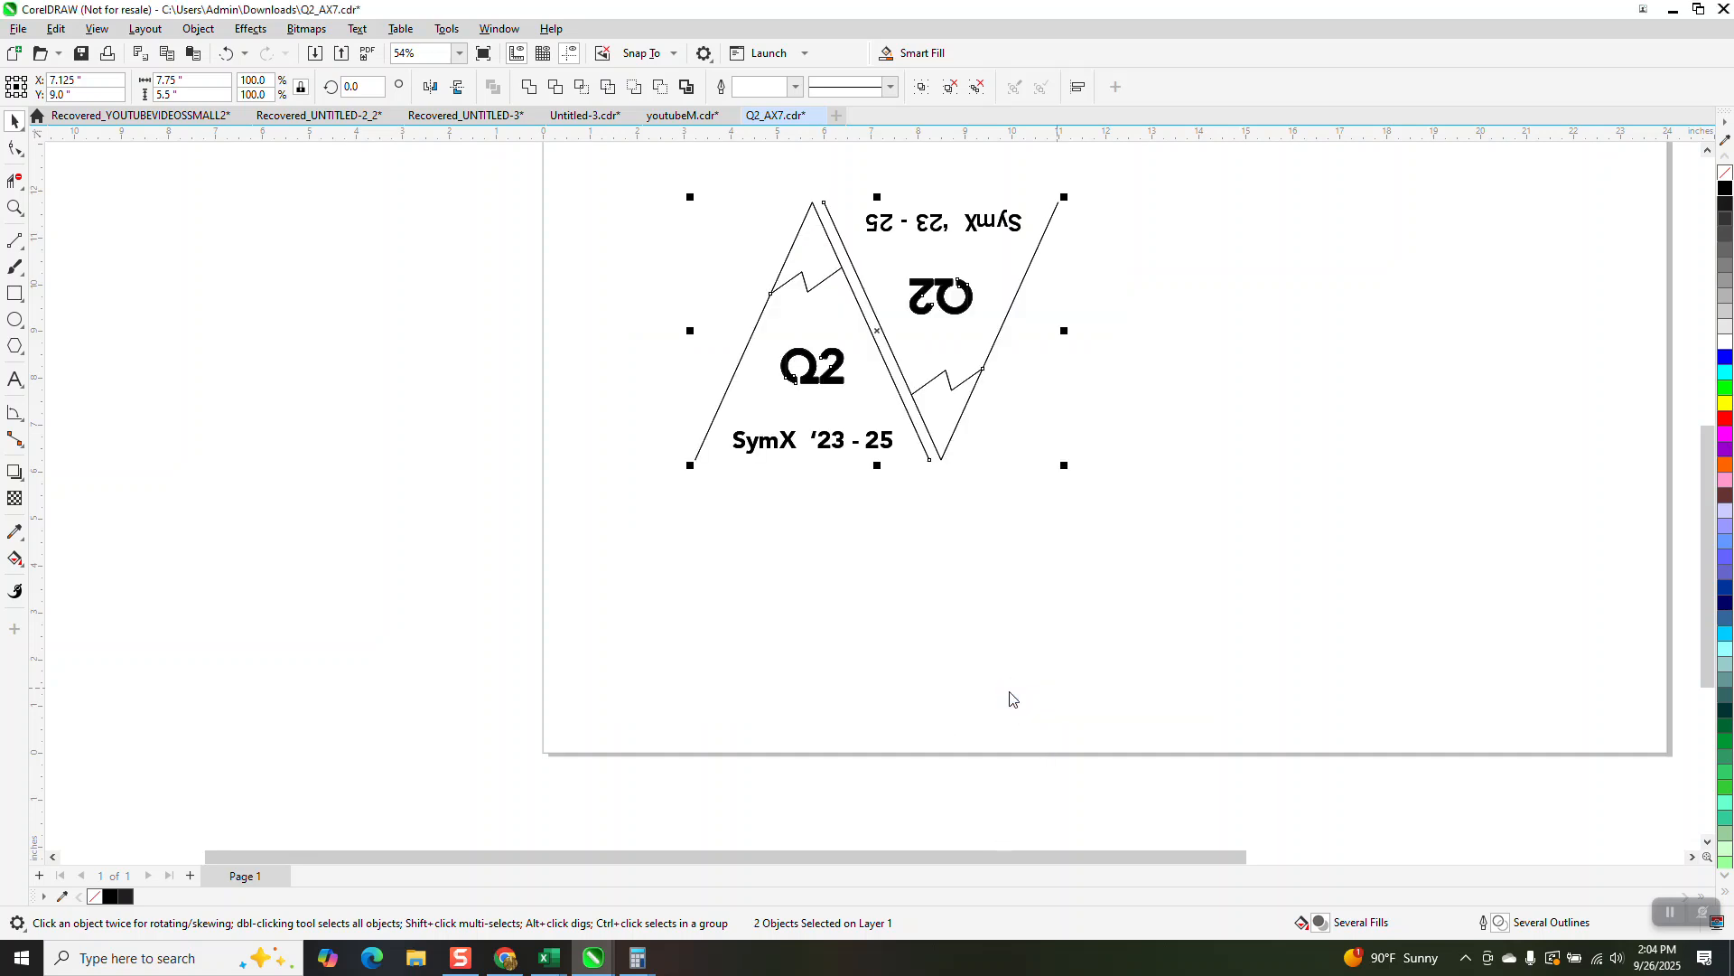
pyautogui.hotkey('ctrl', 'v')
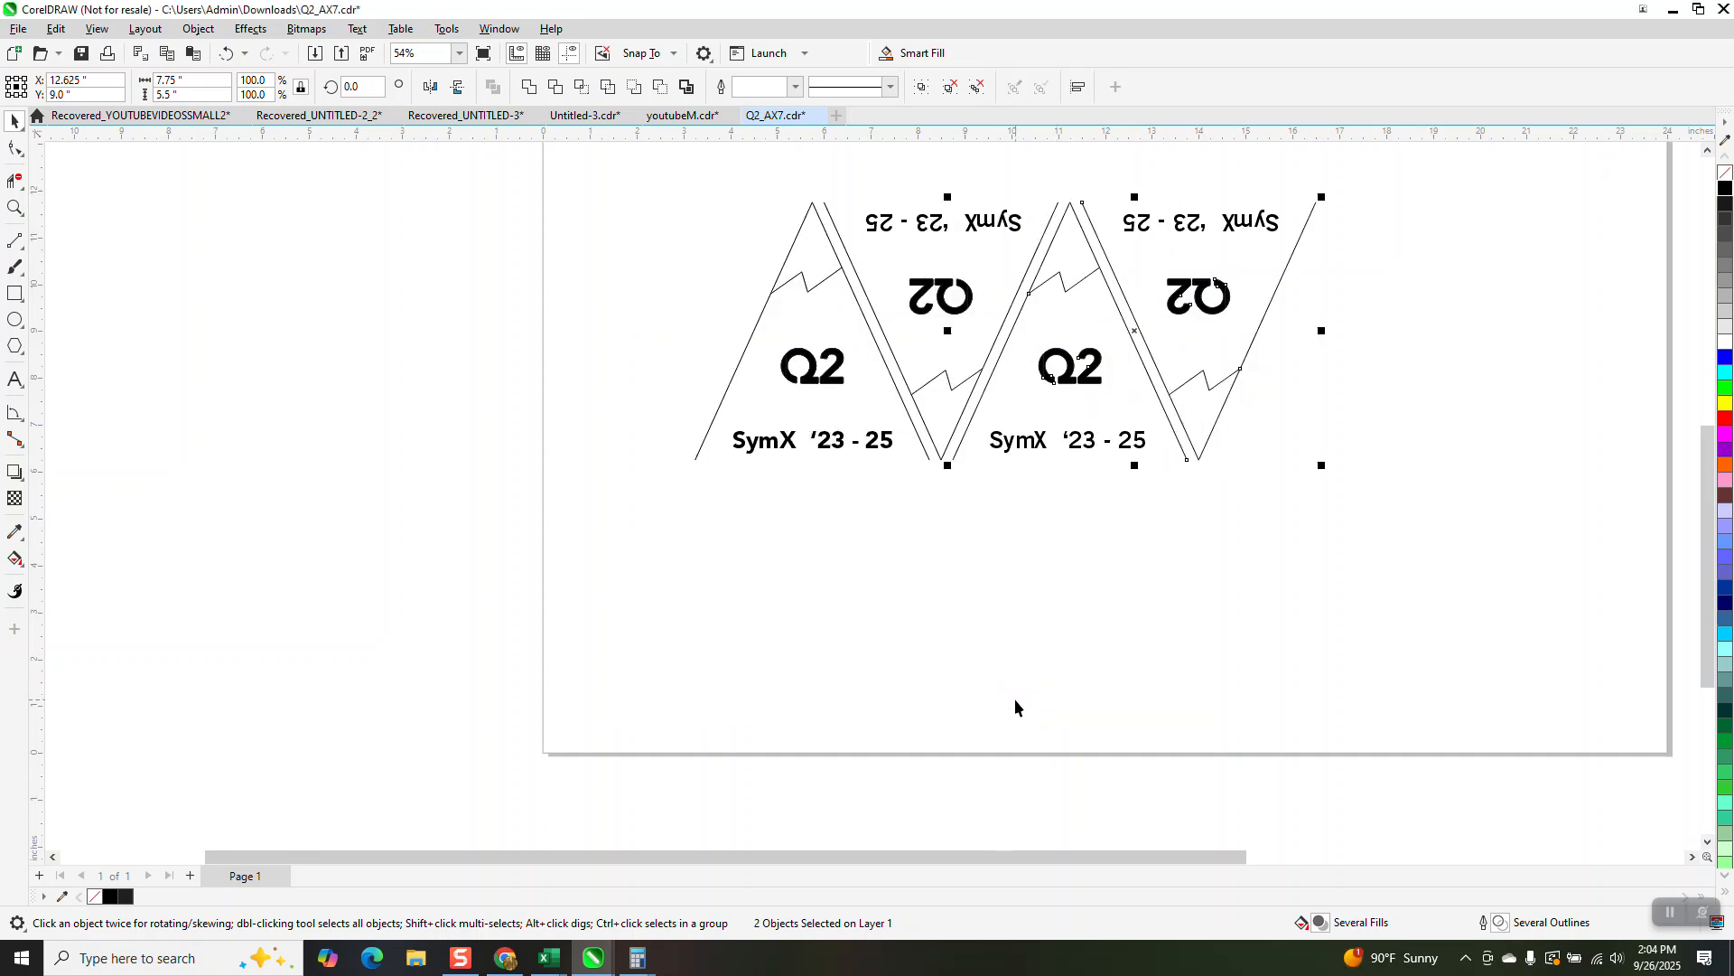
pyautogui.hotkey('ctrl', 'v')
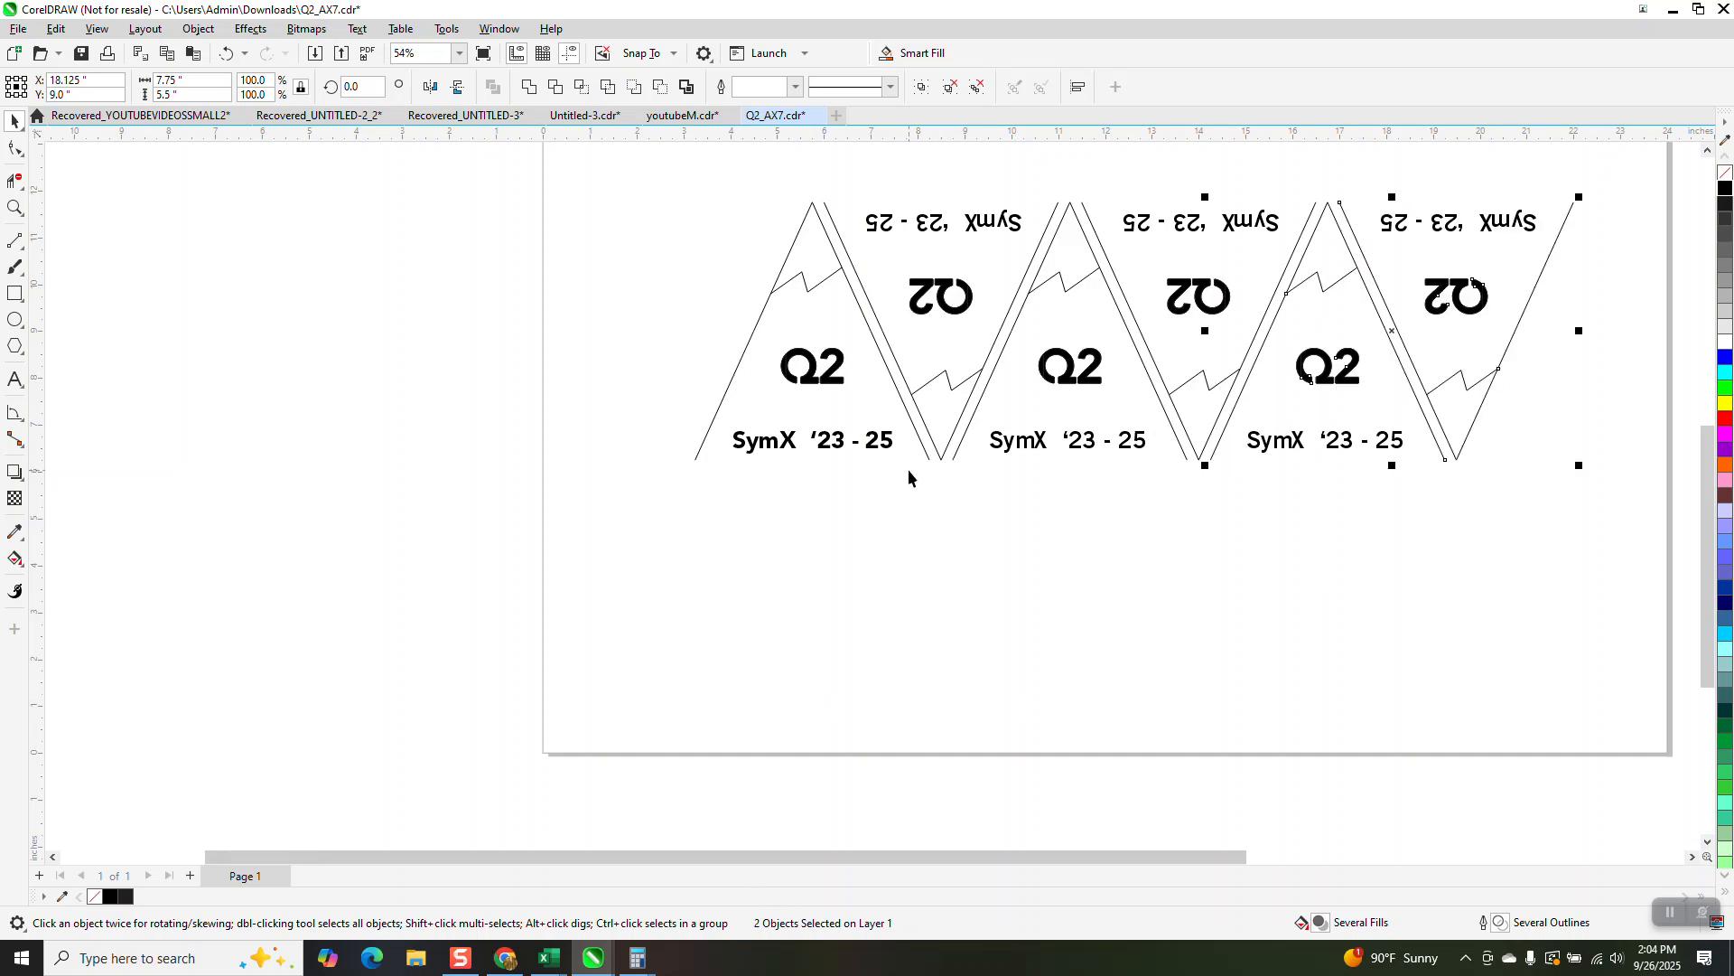
# Step: Move the first upright triangle out of the row to the empty area left of the page
pyautogui.scroll(-1, 908, 469)
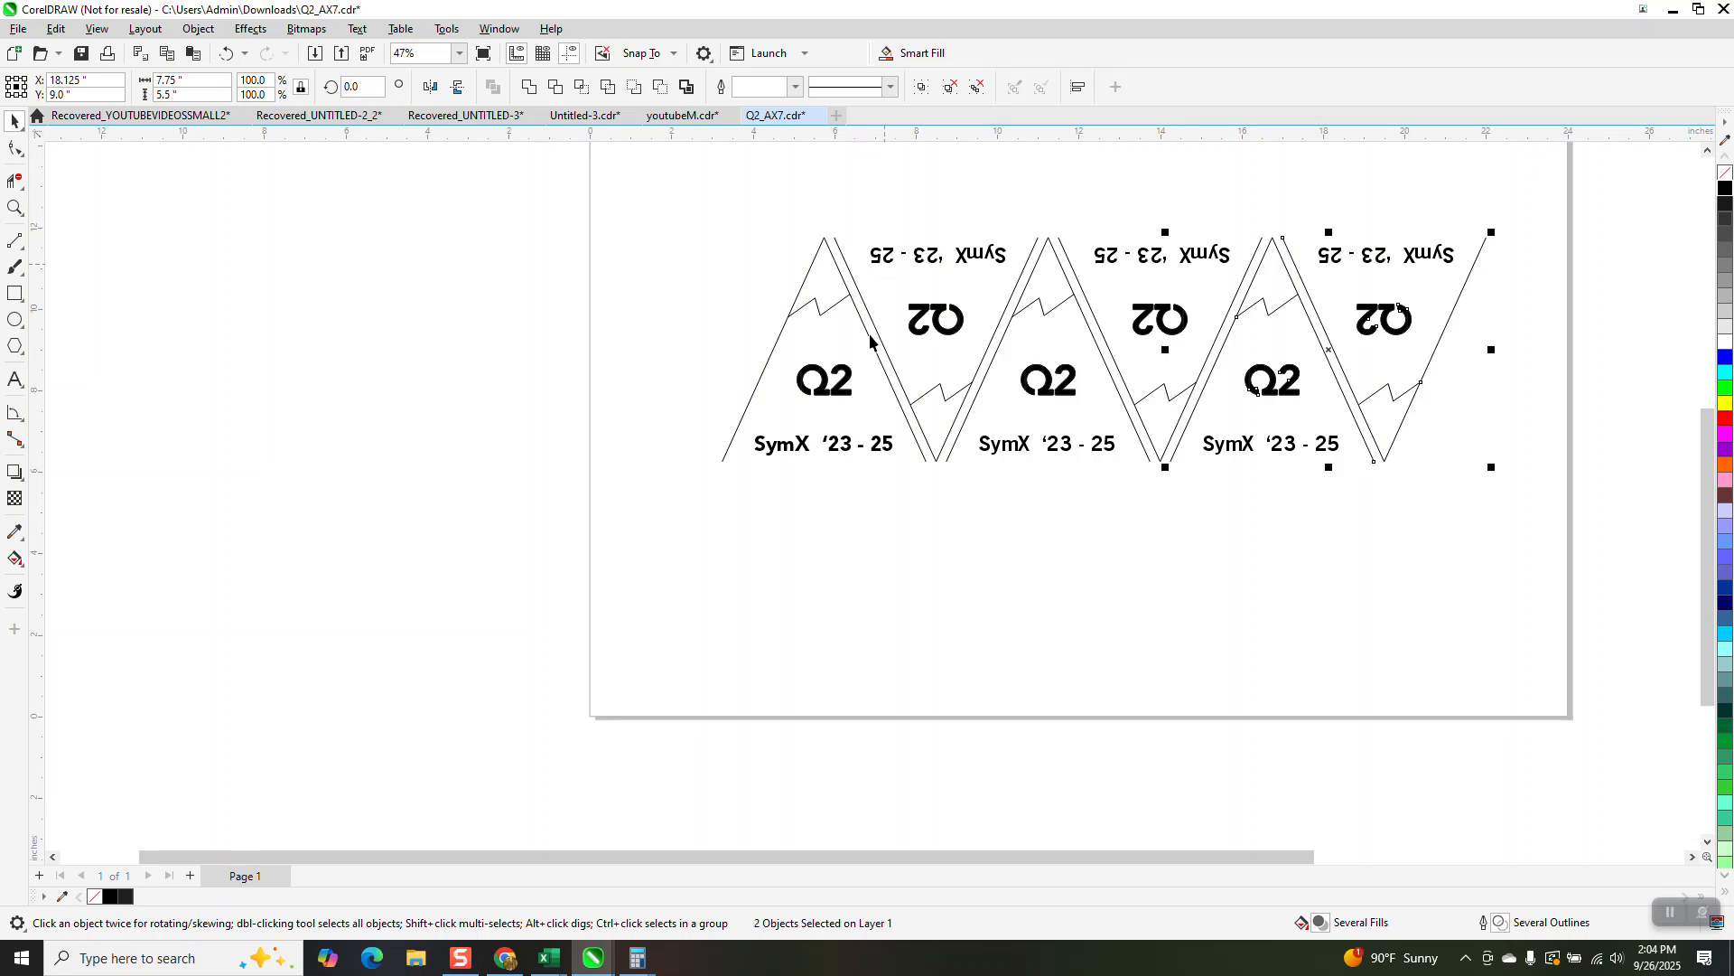
pyautogui.click(850, 371)
pyautogui.moveTo(596, 386); pyautogui.dragTo(435, 385)
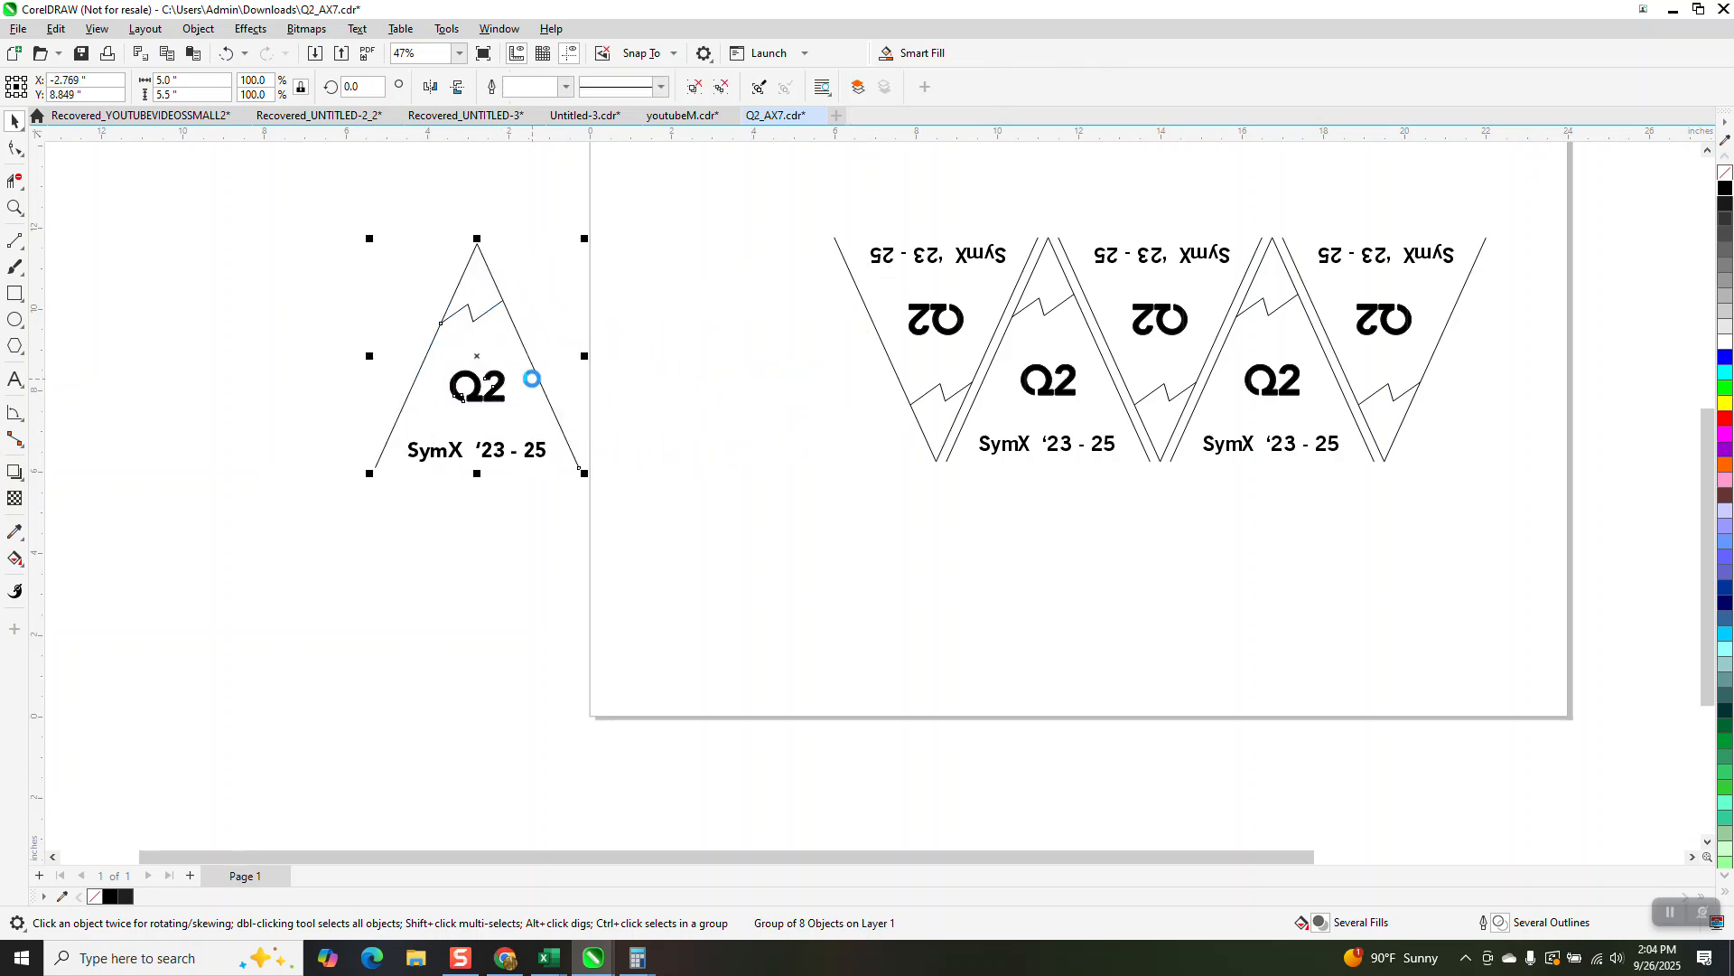
# Step: Try mirroring a copy of the separated triangle vertically and rotating it 180 degrees, and delete the copy
pyautogui.hotkey('ctrl', 'c')
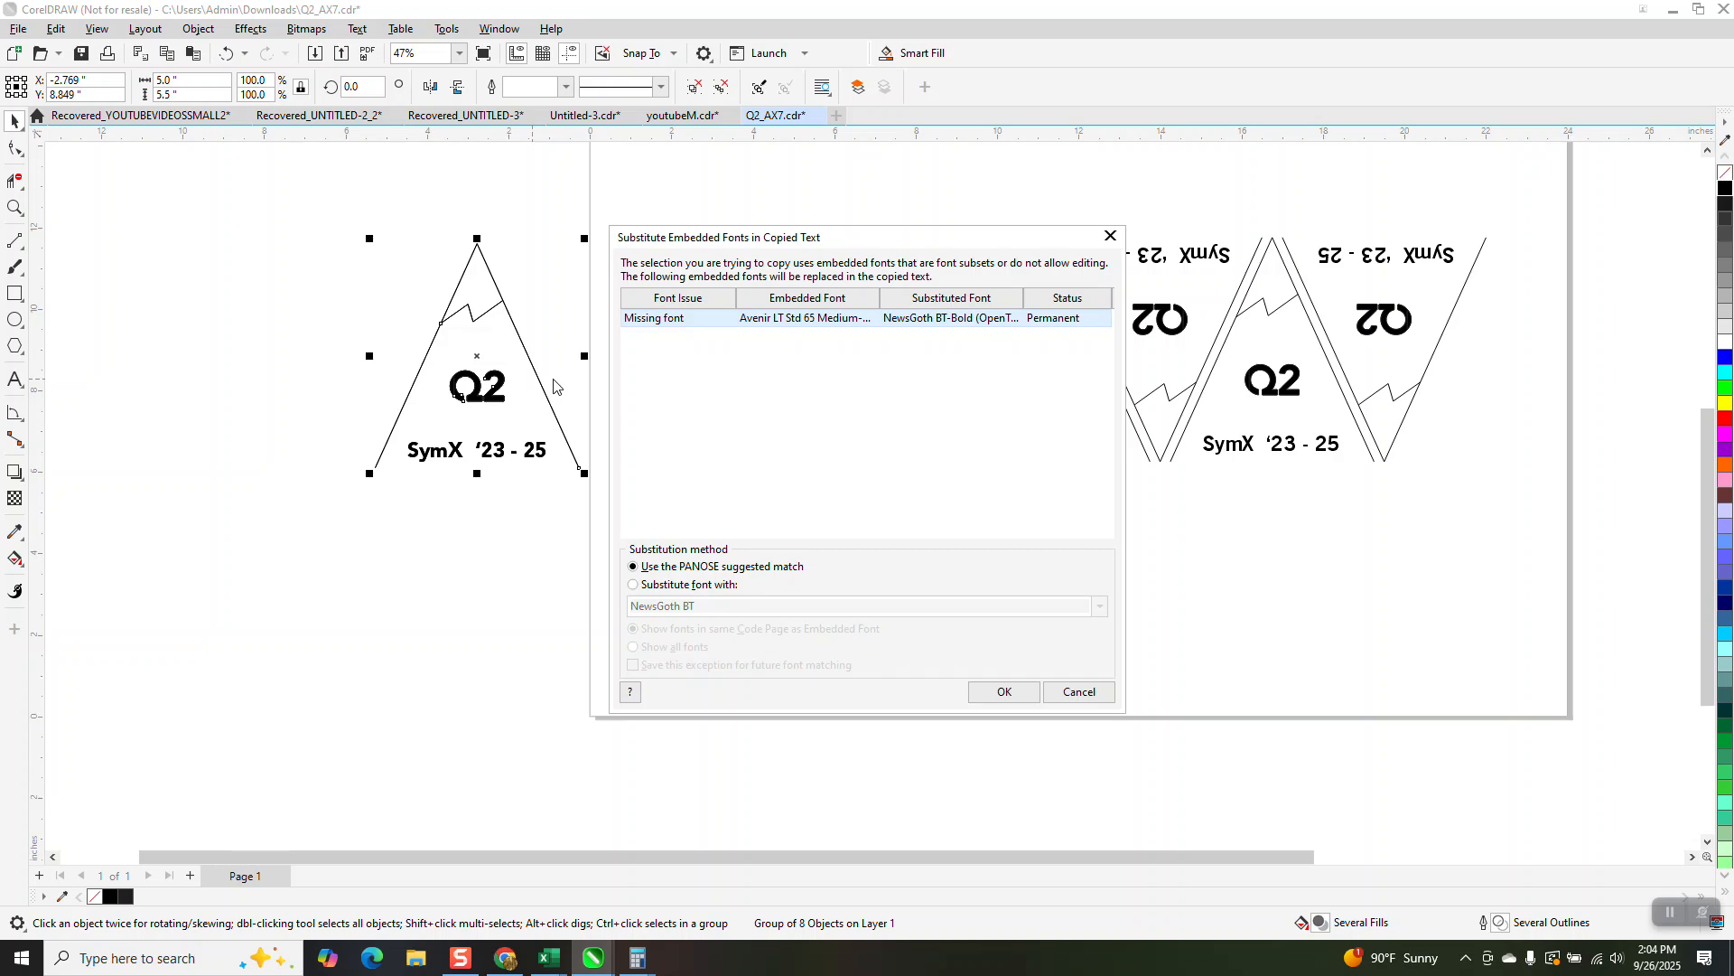
pyautogui.click(1021, 704)
pyautogui.moveTo(491, 361); pyautogui.dragTo(700, 380)
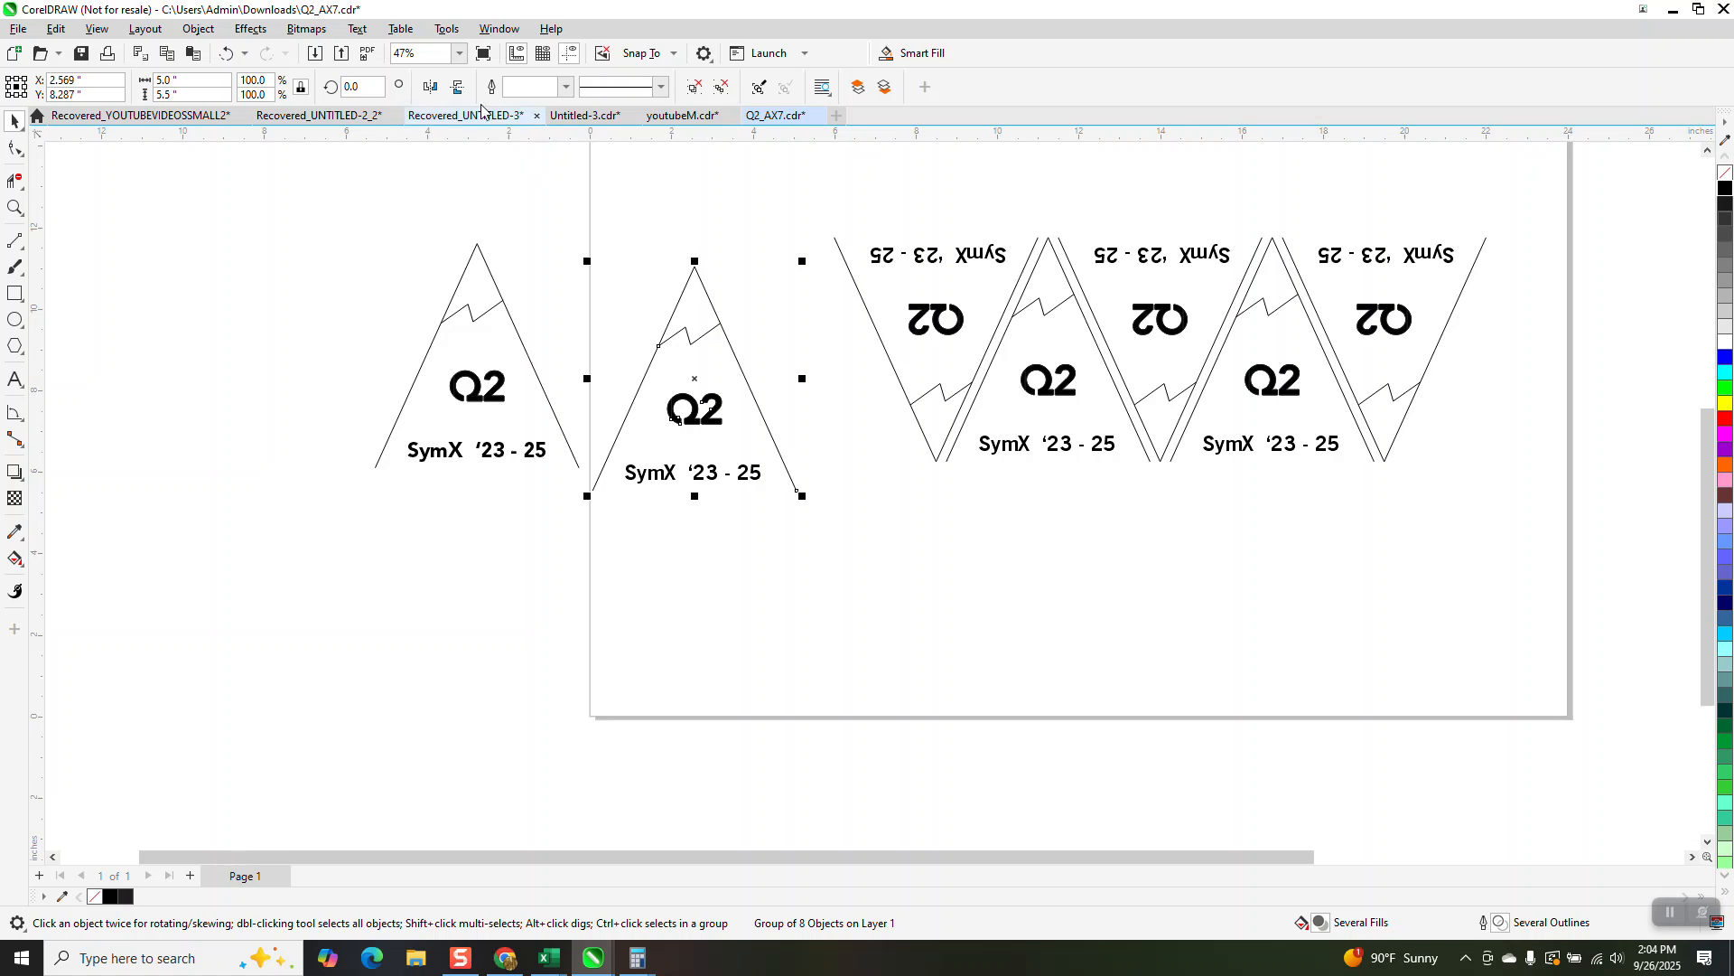
pyautogui.click(458, 88)
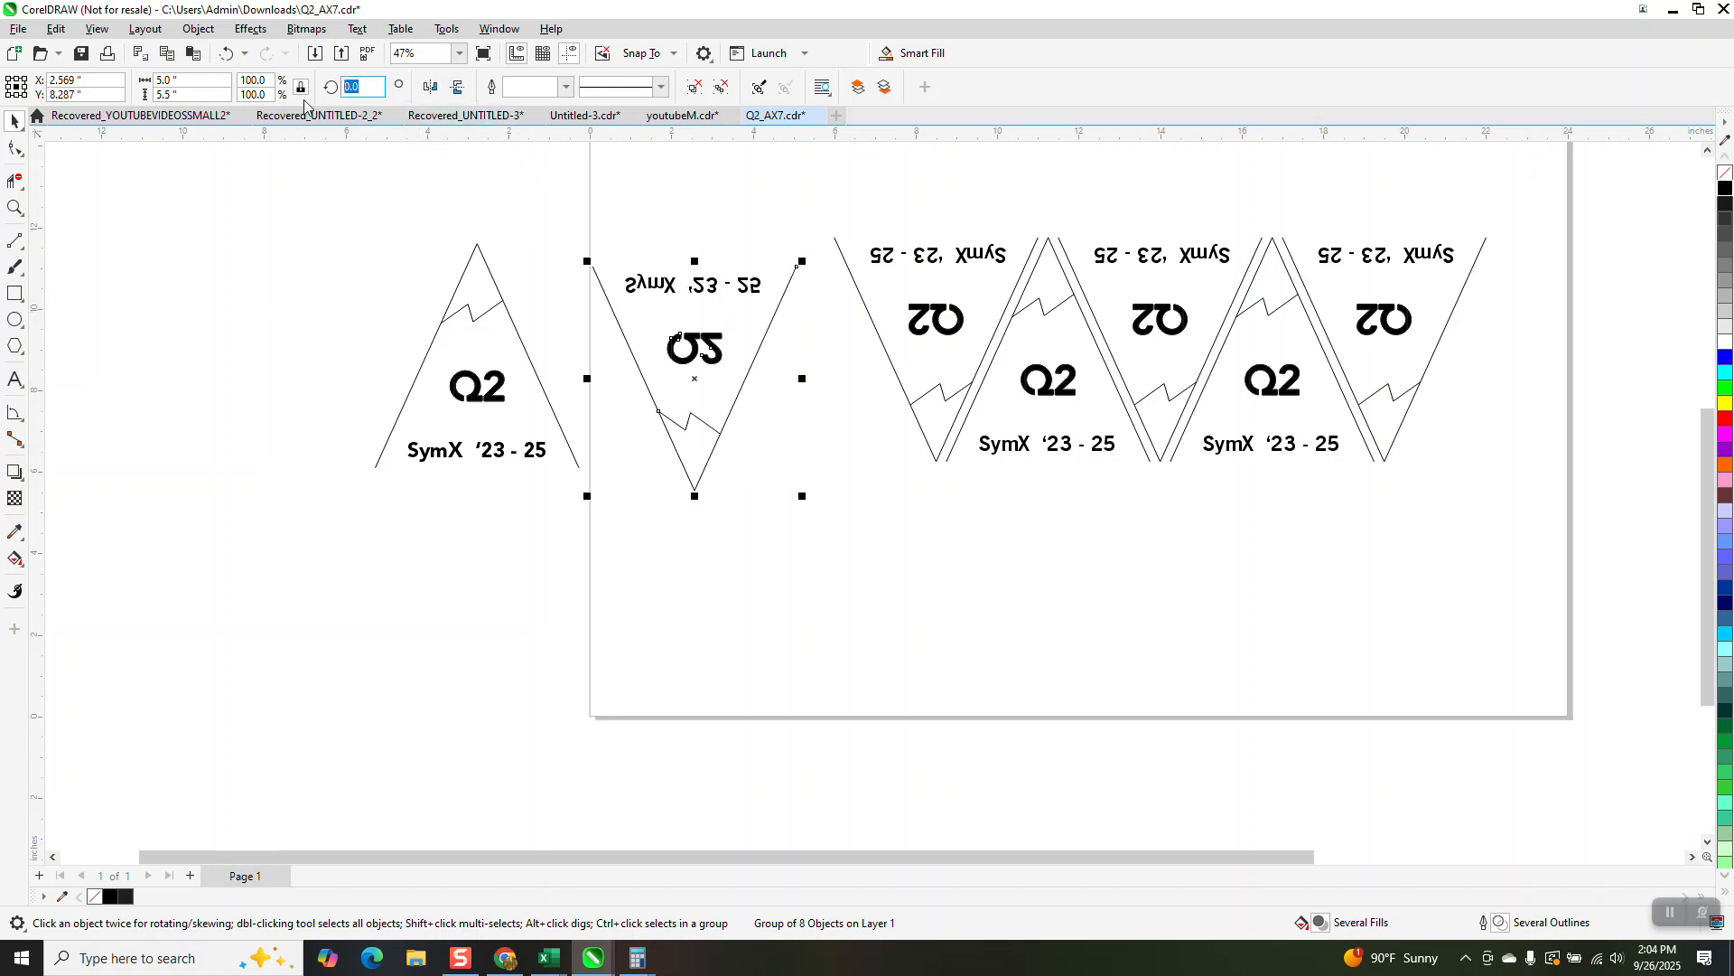
pyautogui.write('180')
pyautogui.press('Return')
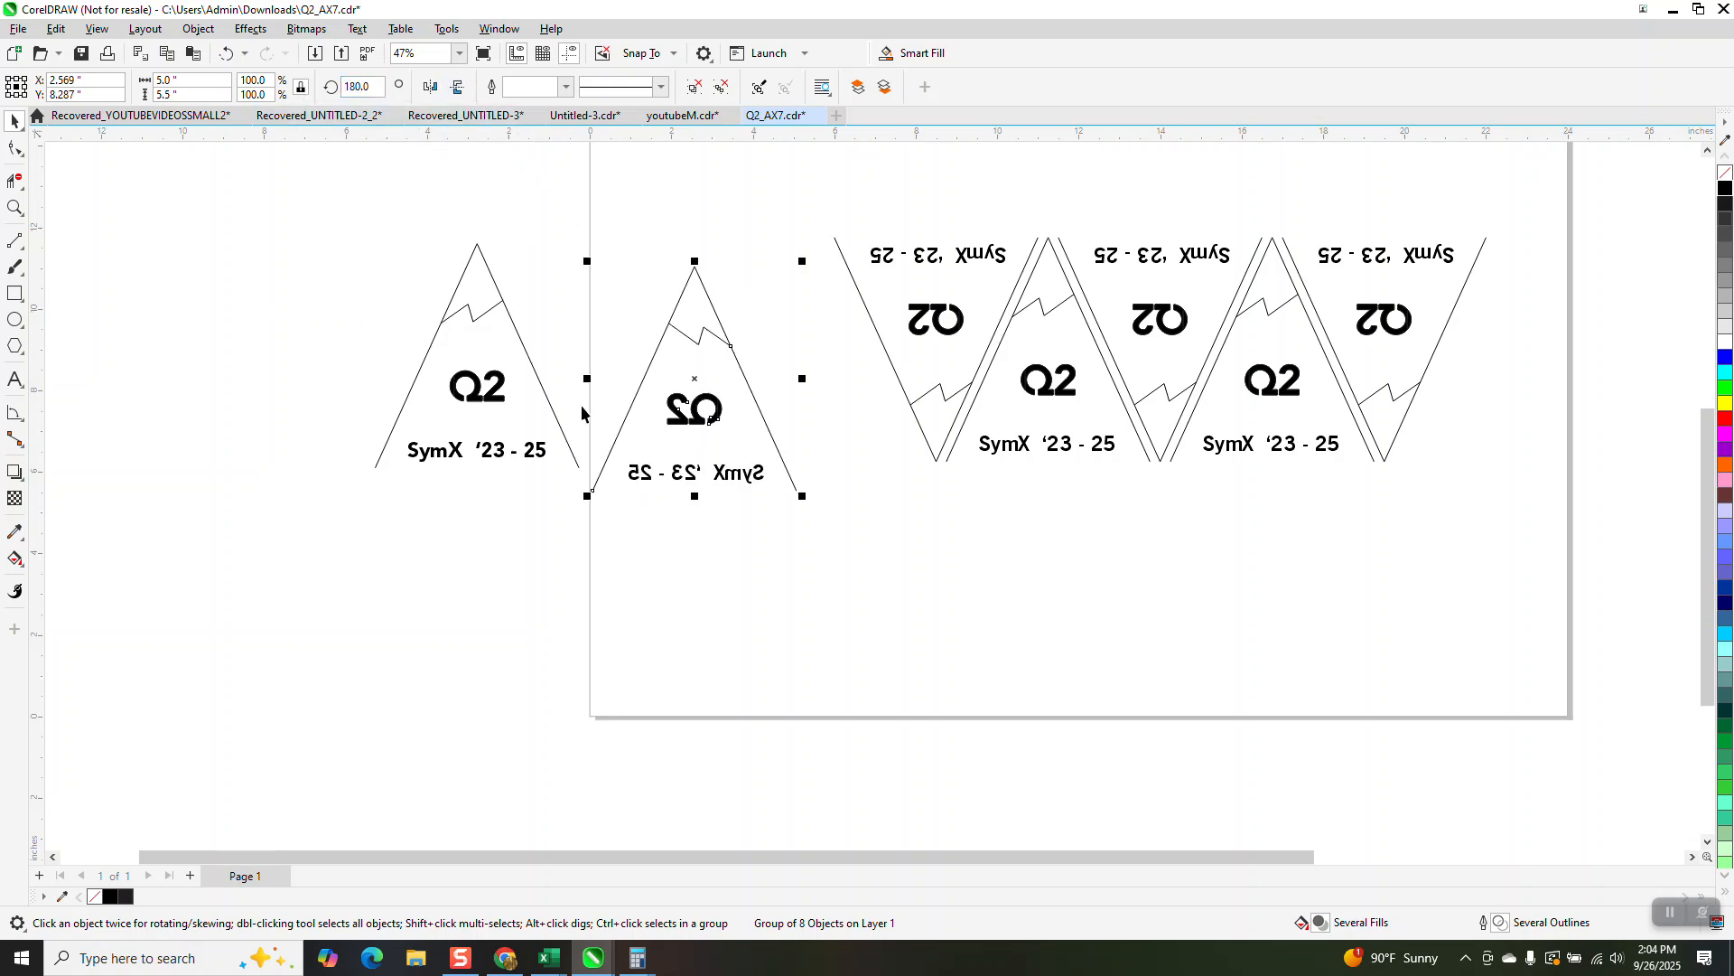
pyautogui.press('Delete')
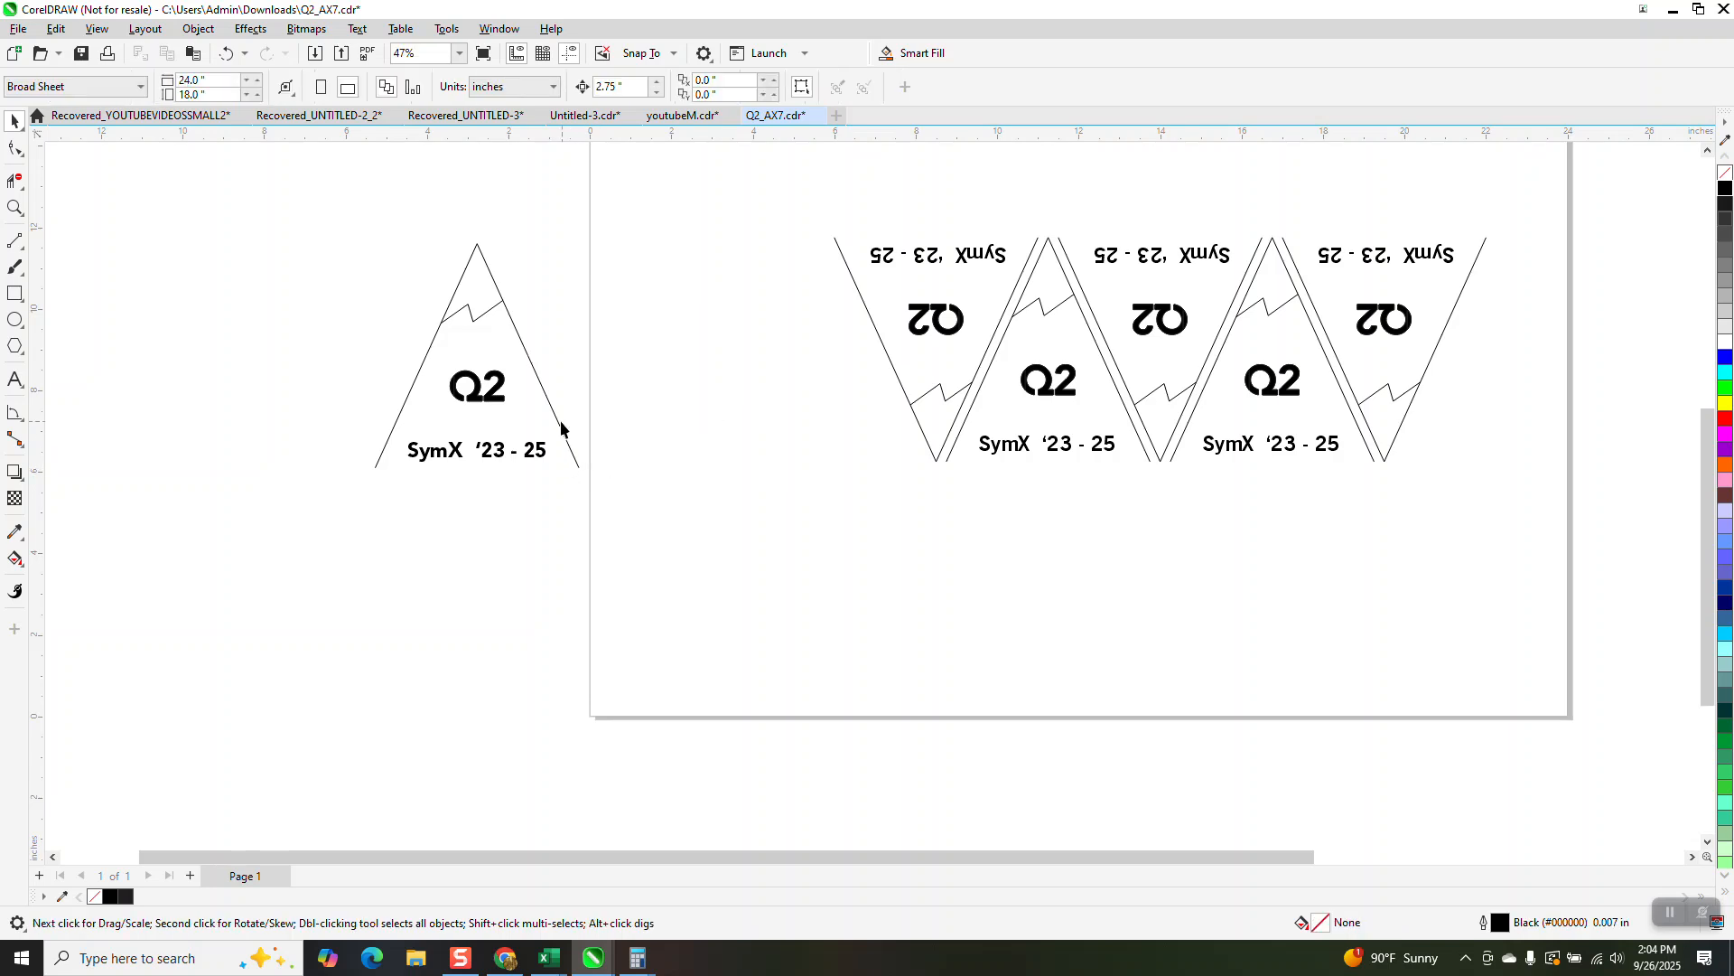
# Step: Nudge the separated upright triangle 8.25 inches to the right, back to the start of the row
pyautogui.click(560, 429)
pyautogui.press('Right')
pyautogui.press('Right')
pyautogui.press('Right')
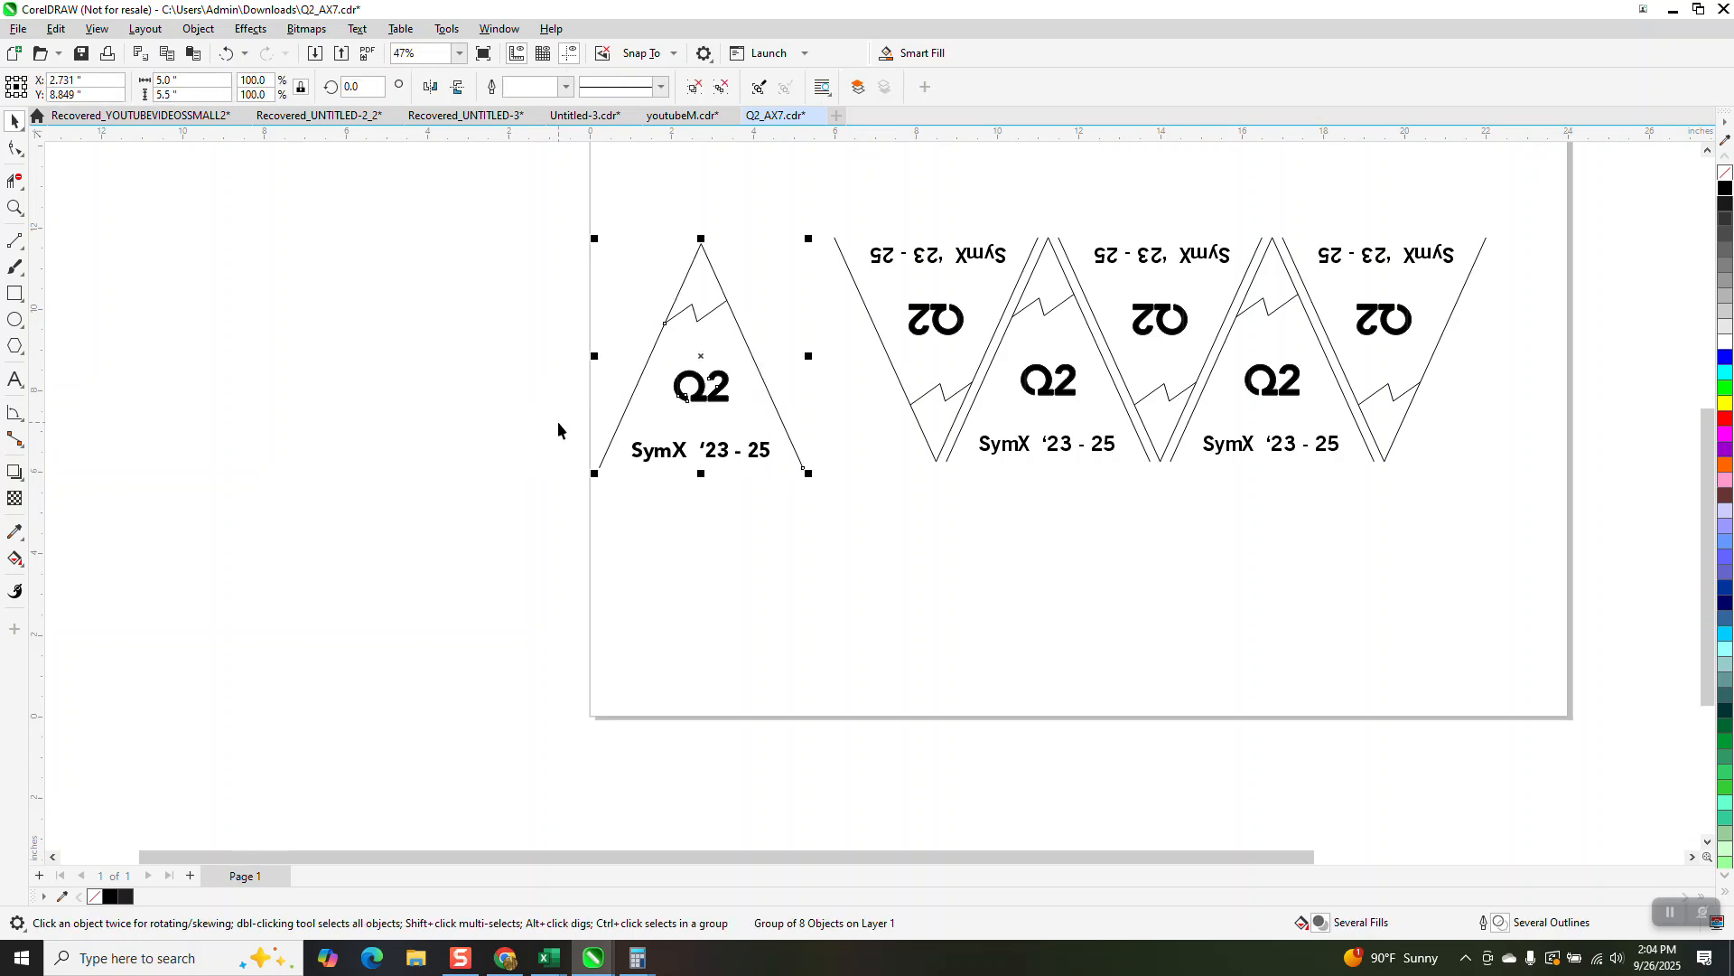
pyautogui.scroll(-1, 506, 488)
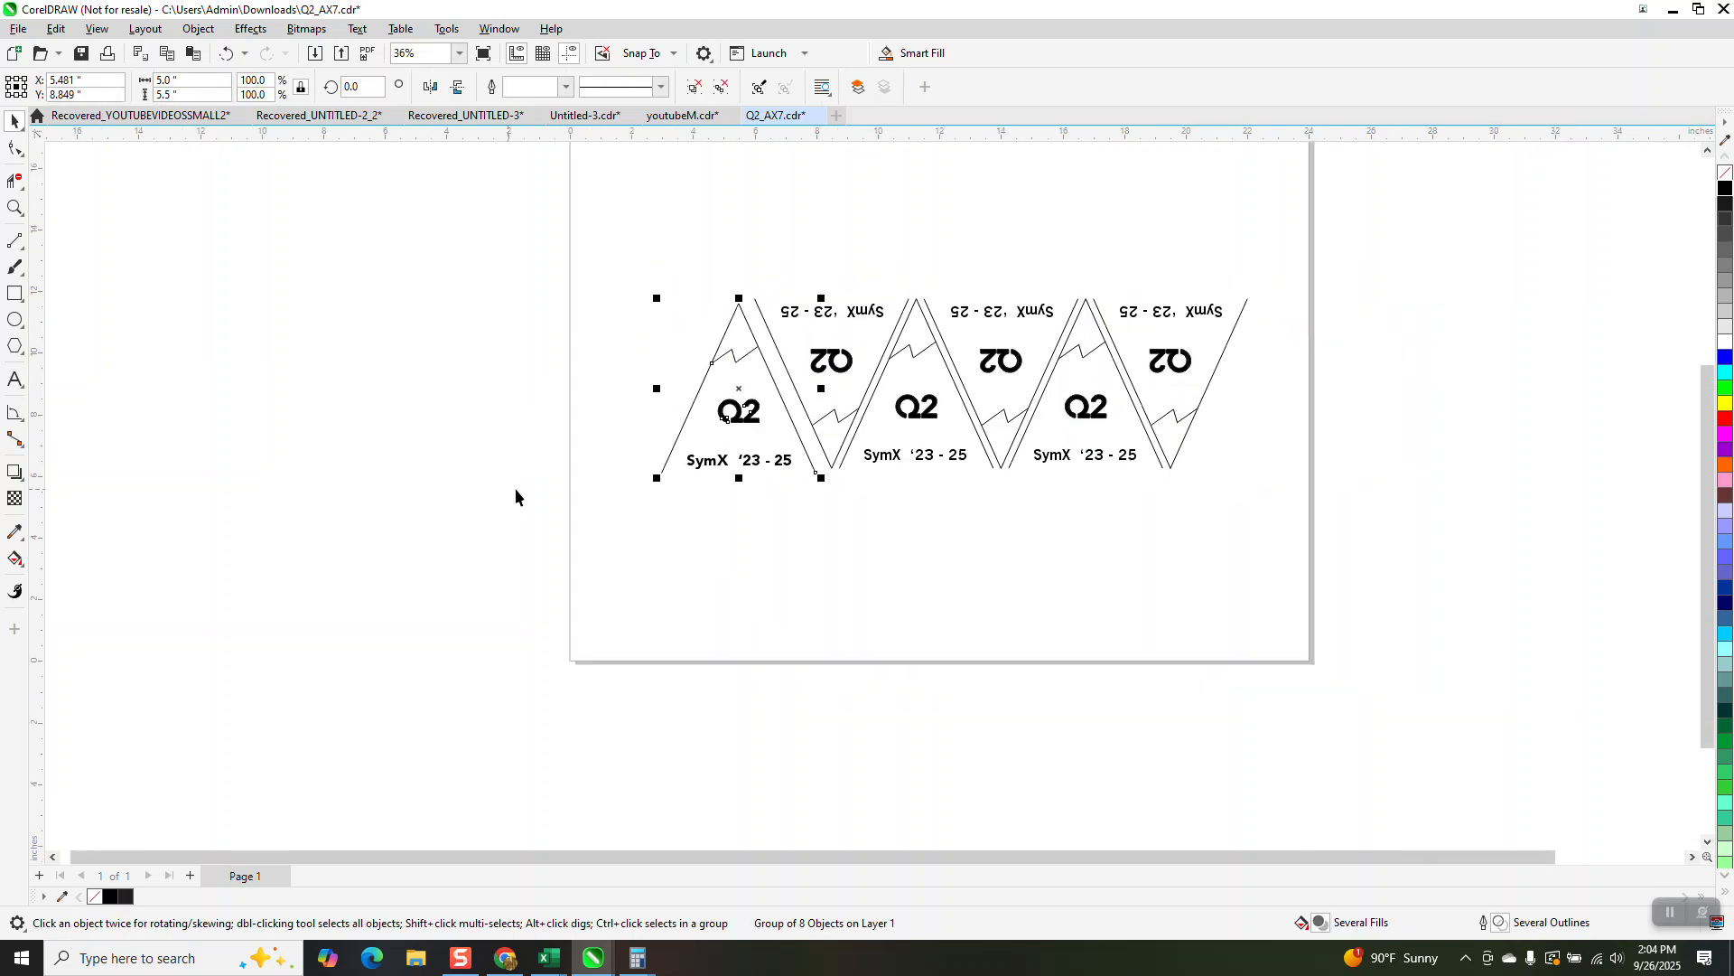
pyautogui.press('z')
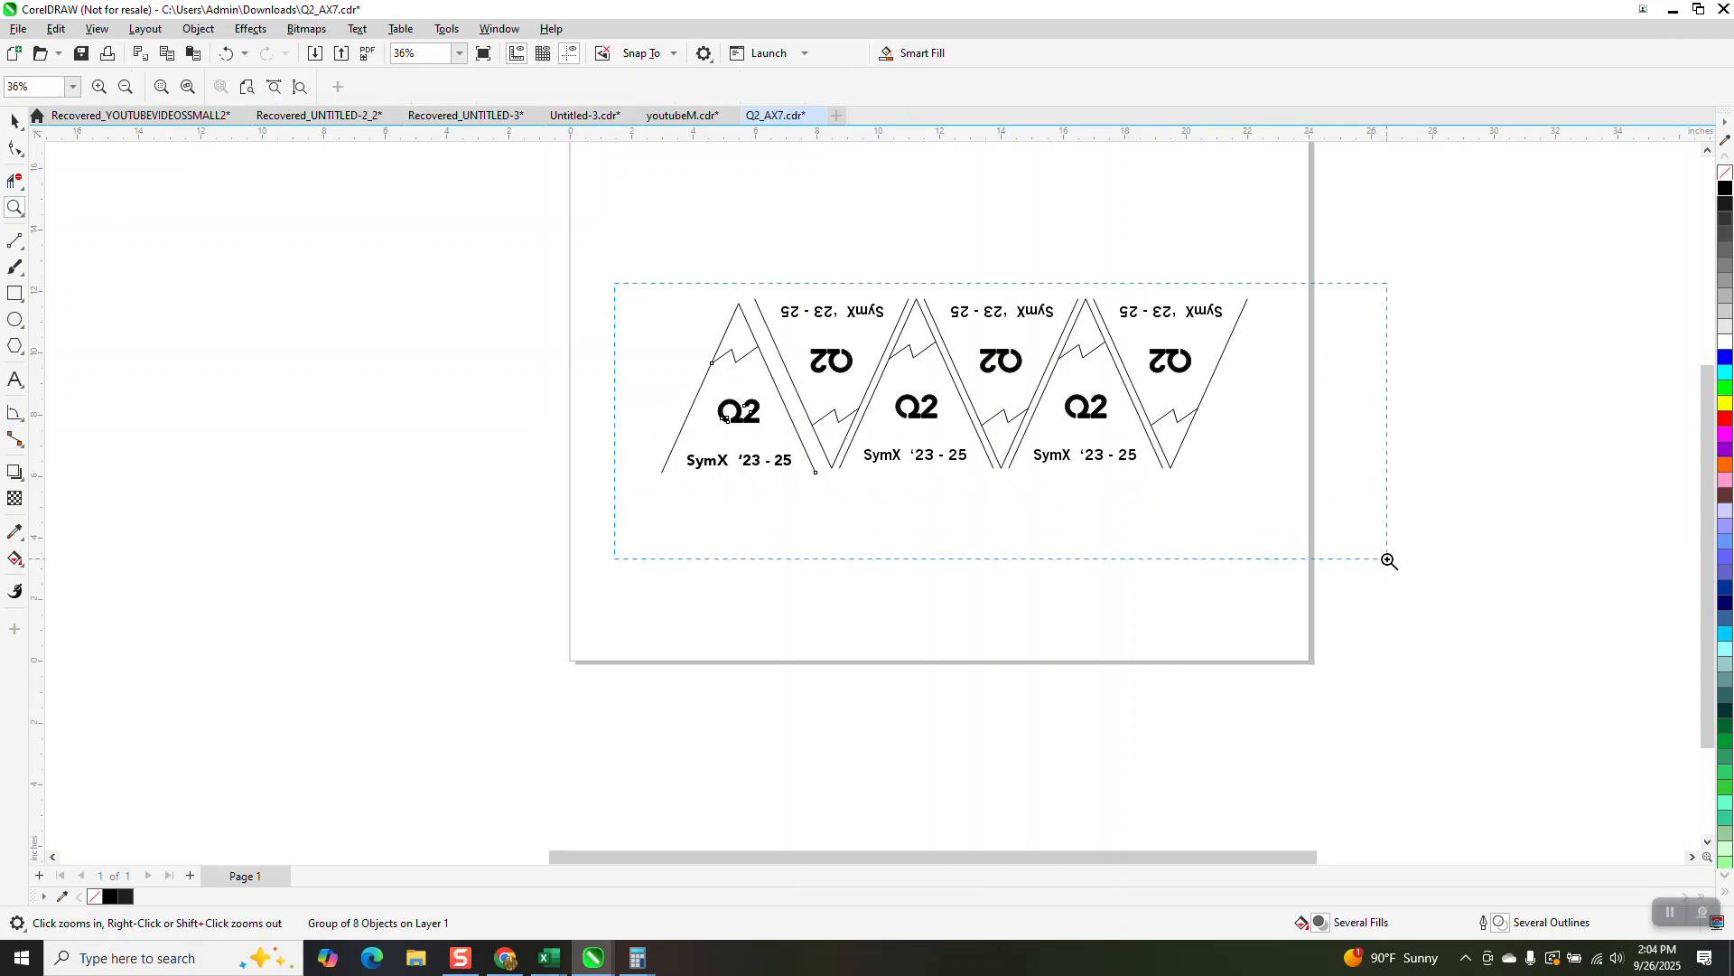